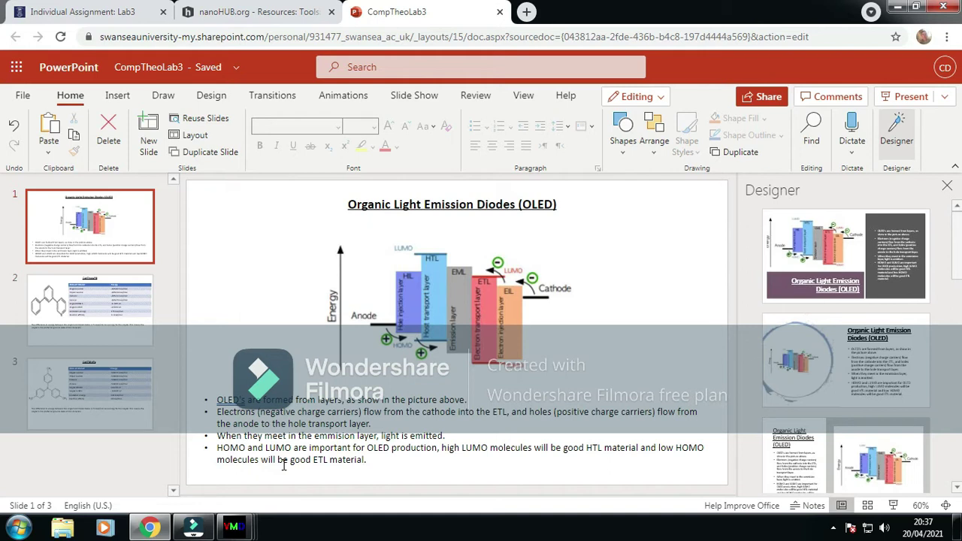
Step: Switch to the nanoHUB ORCA session and compare the spin and charge of simulations #1 and #2
left_click(243, 14)
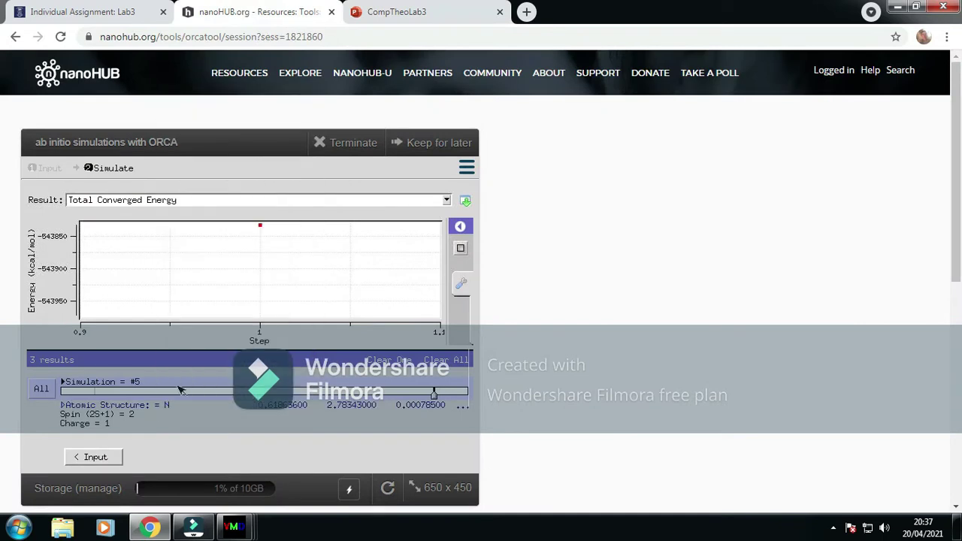
left_click(95, 392)
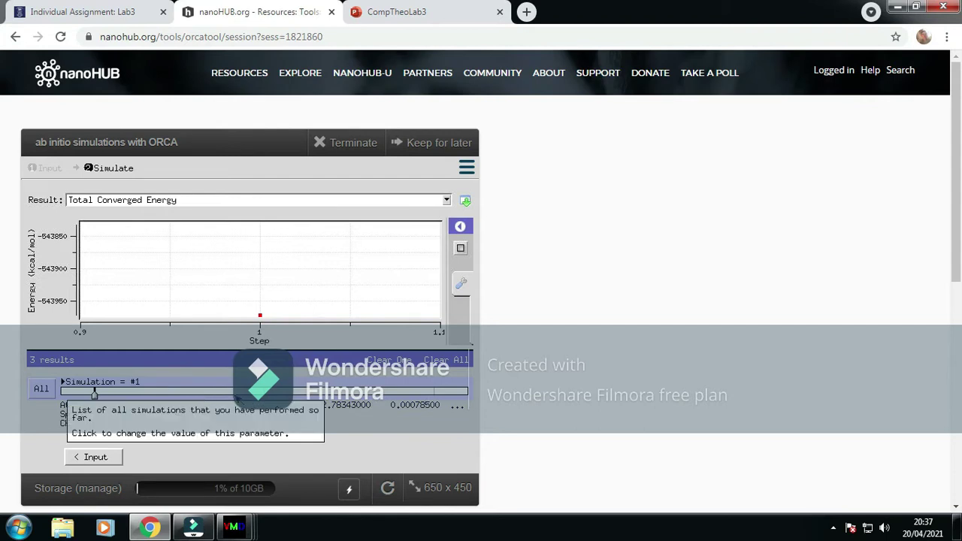
left_click(266, 396)
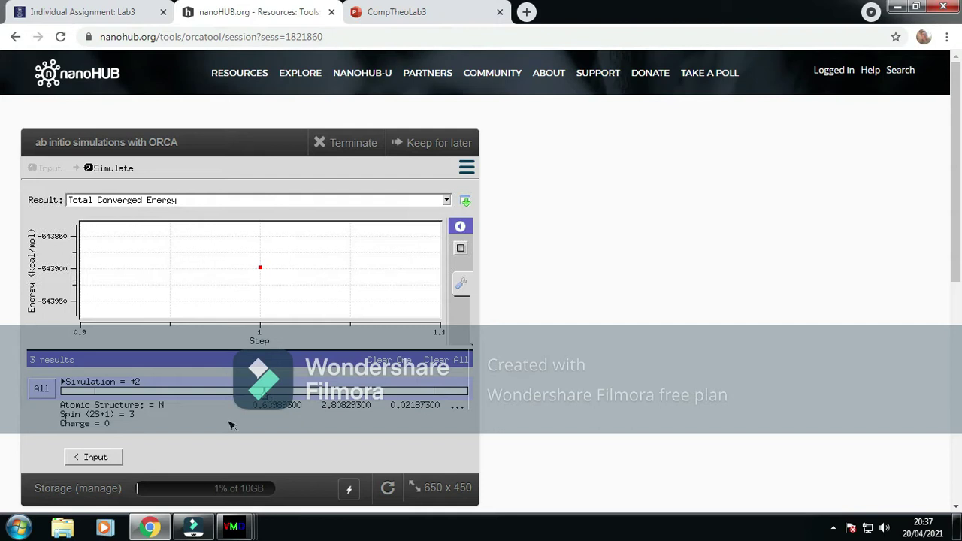
left_click(137, 416)
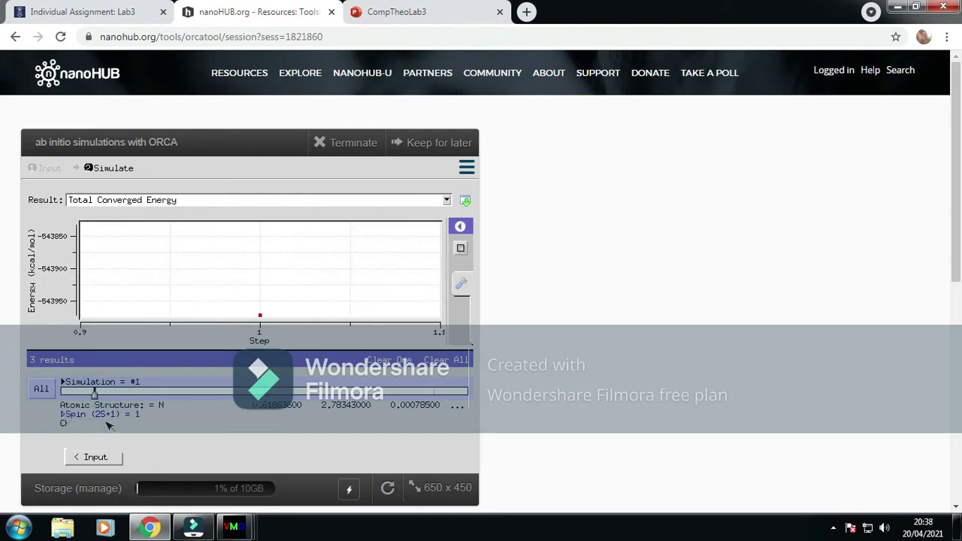
Step: Read the total converged energy of simulations #2, #1 and #5 on the energy plot
left_click(270, 392)
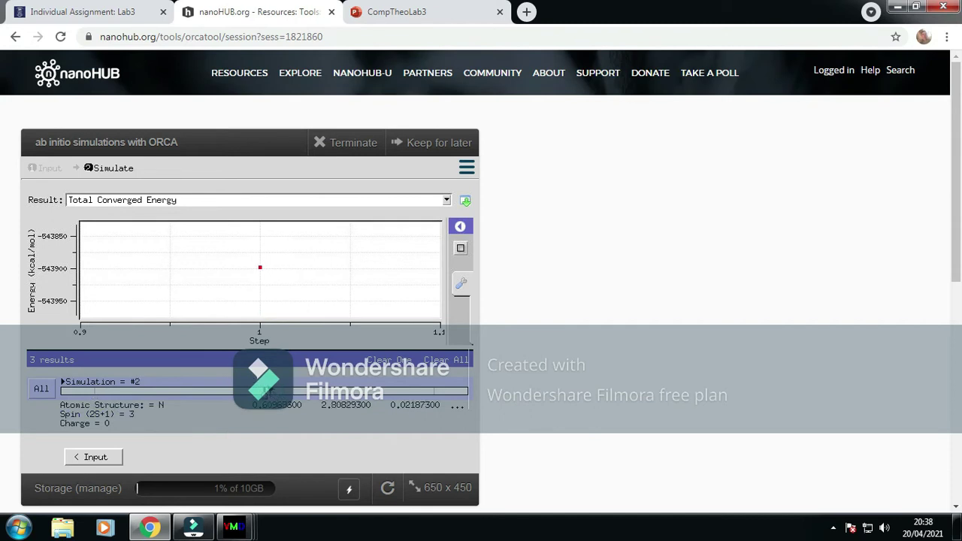
mouse_move(260, 269)
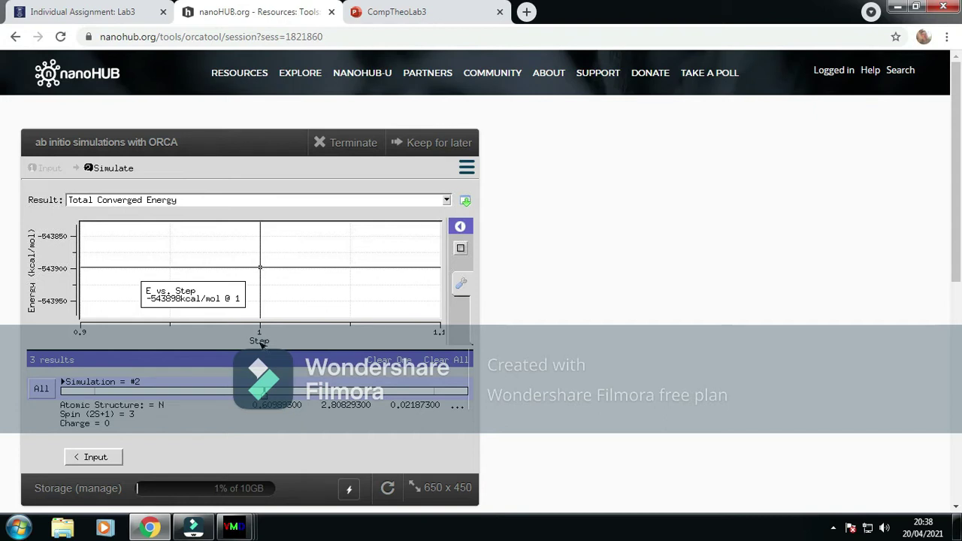
key("Left")
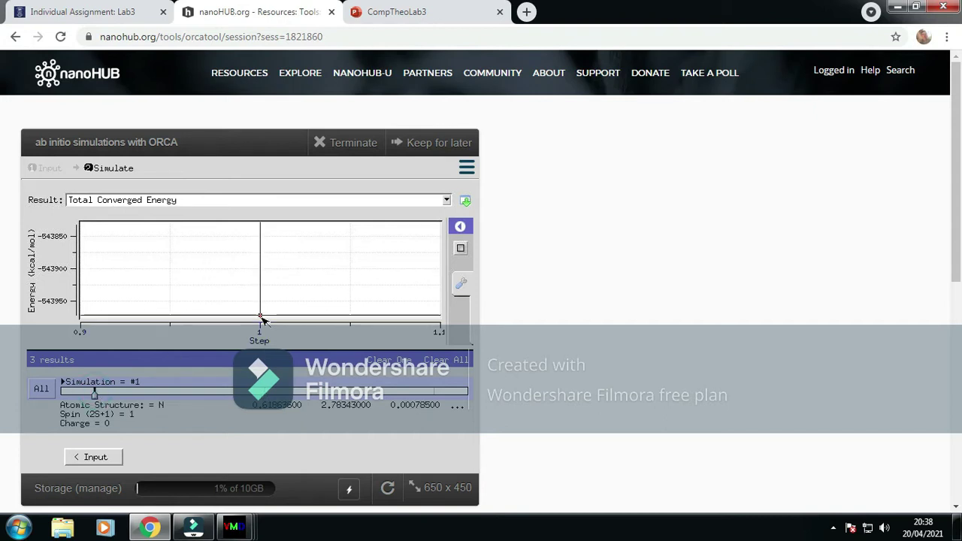
mouse_move(261, 319)
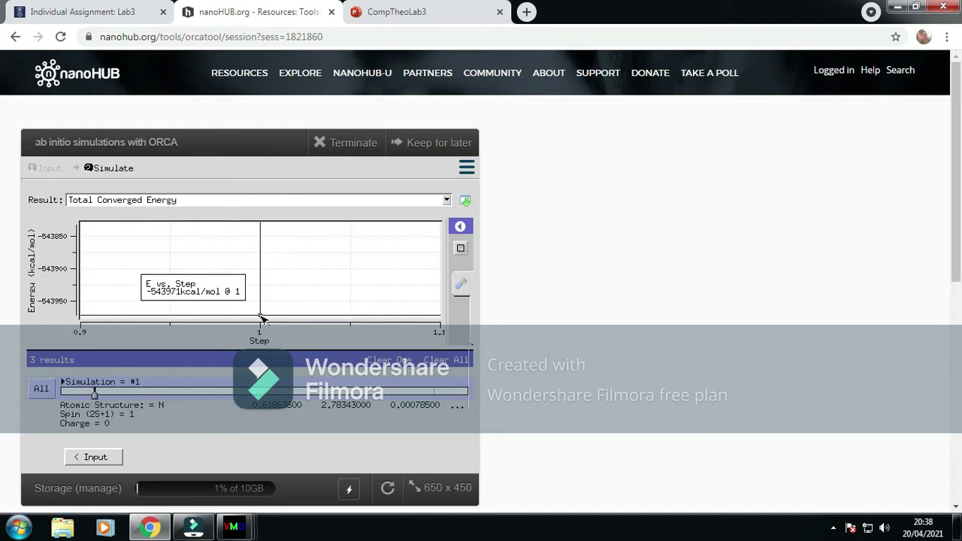
left_click(436, 394)
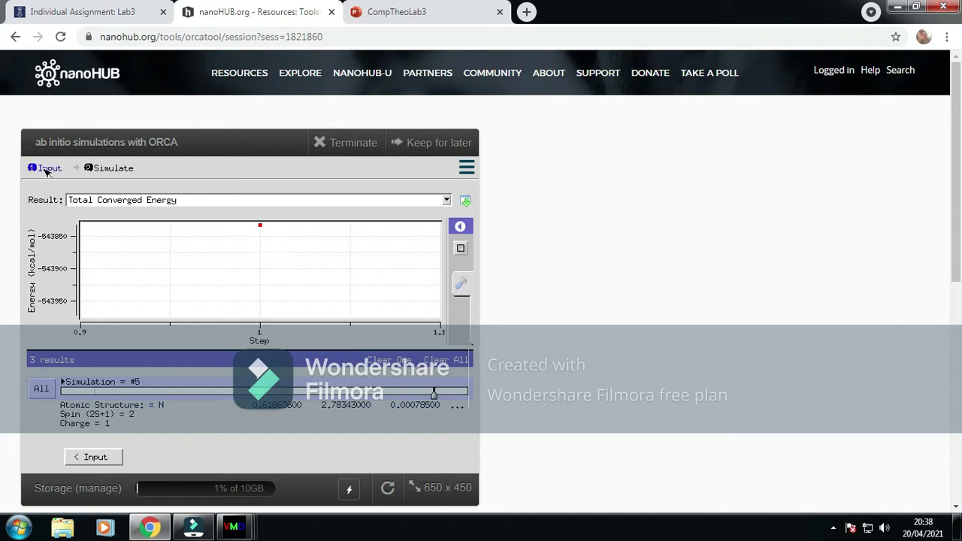
mouse_move(262, 230)
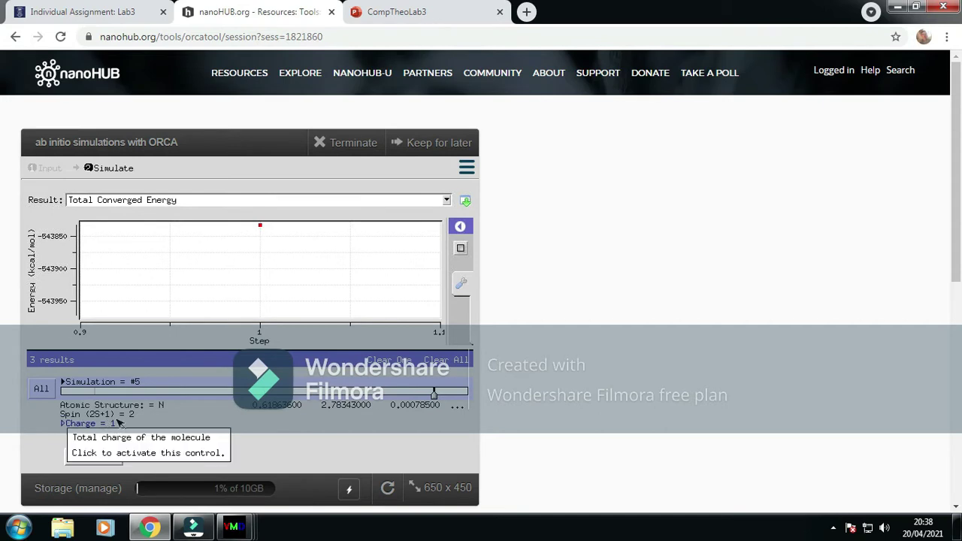
Step: Return to the ORCA input stage and open the geometric input settings with advanced options enabled
left_click(43, 172)
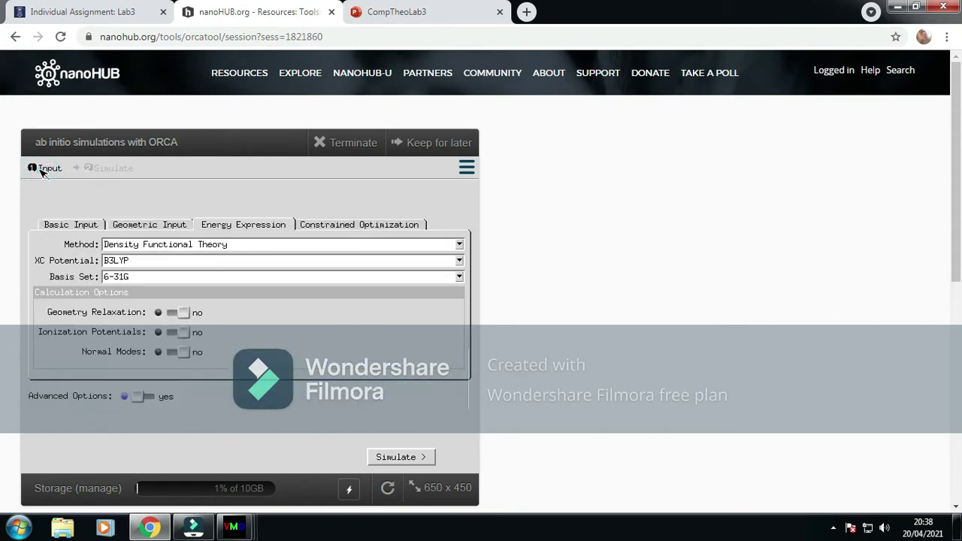
left_click(64, 224)
left_click(144, 407)
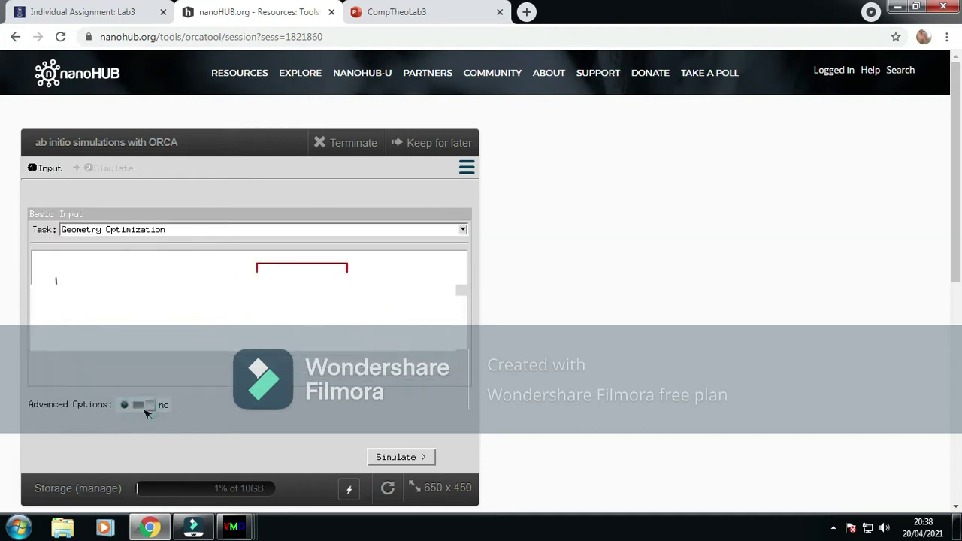
left_click(144, 406)
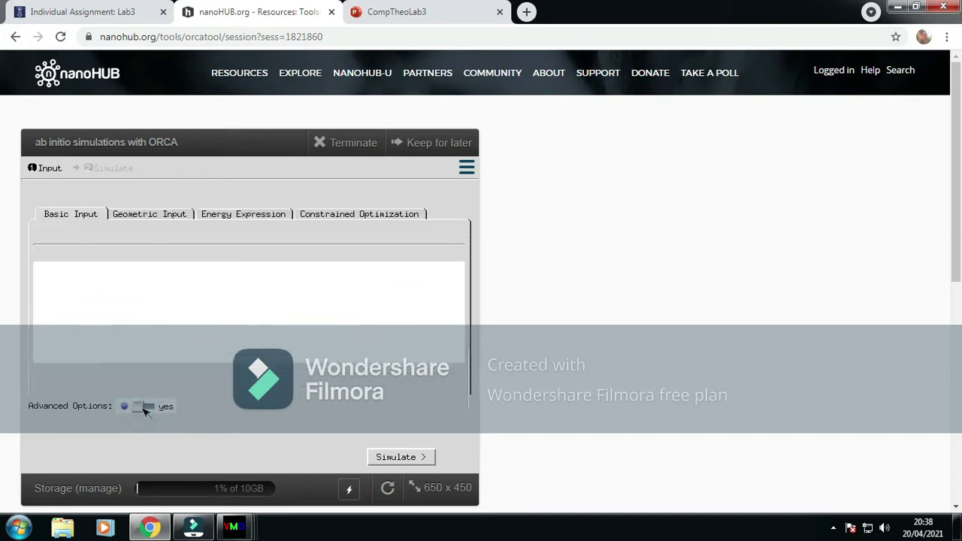
left_click(147, 218)
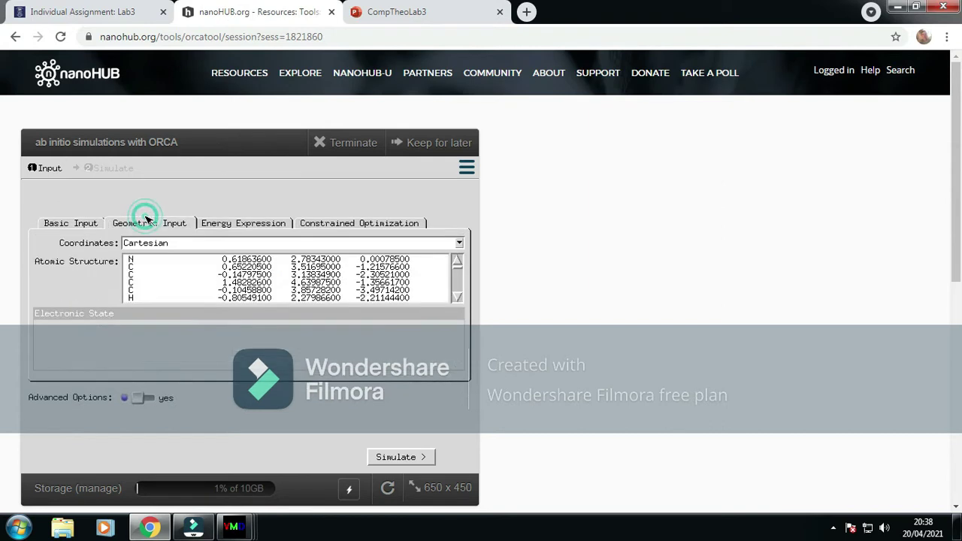
Step: Upload the file cutTMePA_anion.xyz from the Comp and Theo folder as the atomic structure
right_click(150, 279)
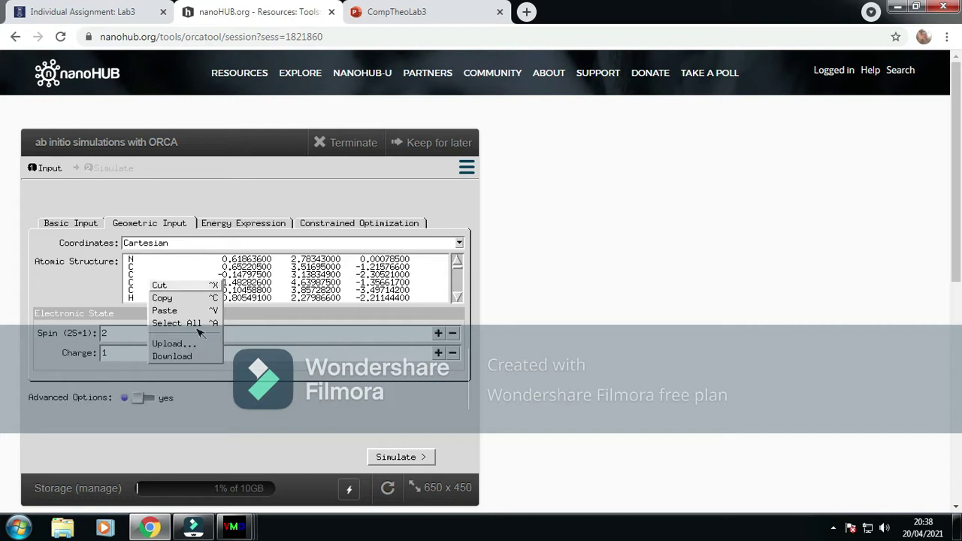
left_click(175, 344)
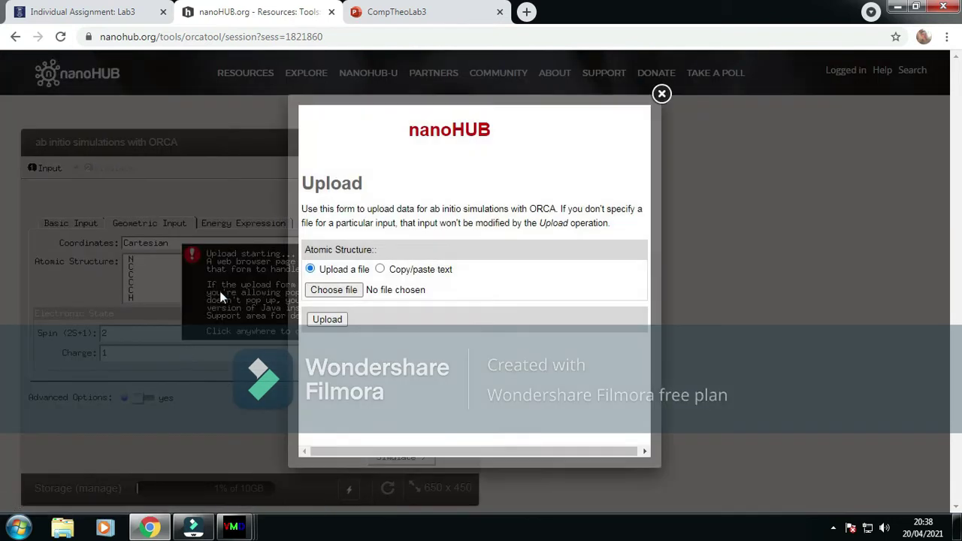
left_click(335, 289)
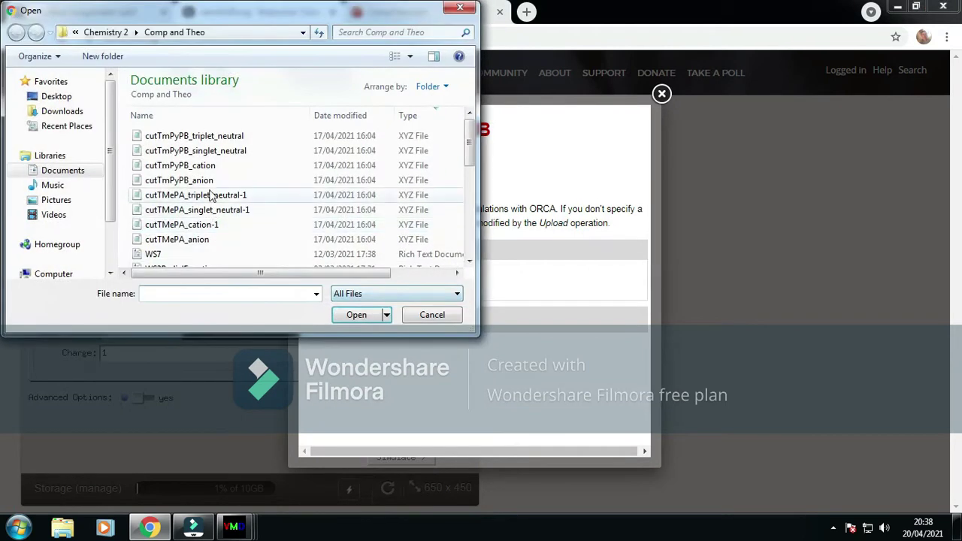
left_click(193, 241)
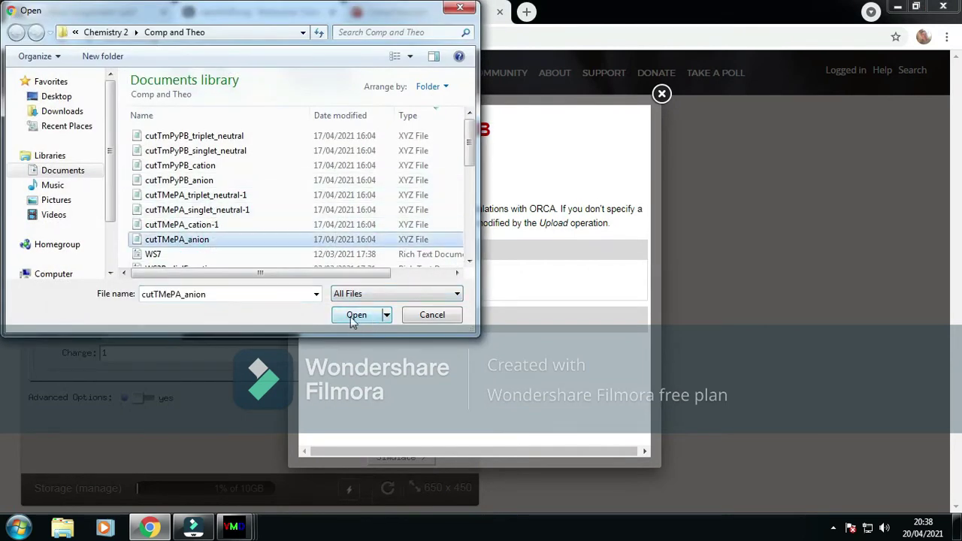
left_click(353, 316)
left_click(326, 320)
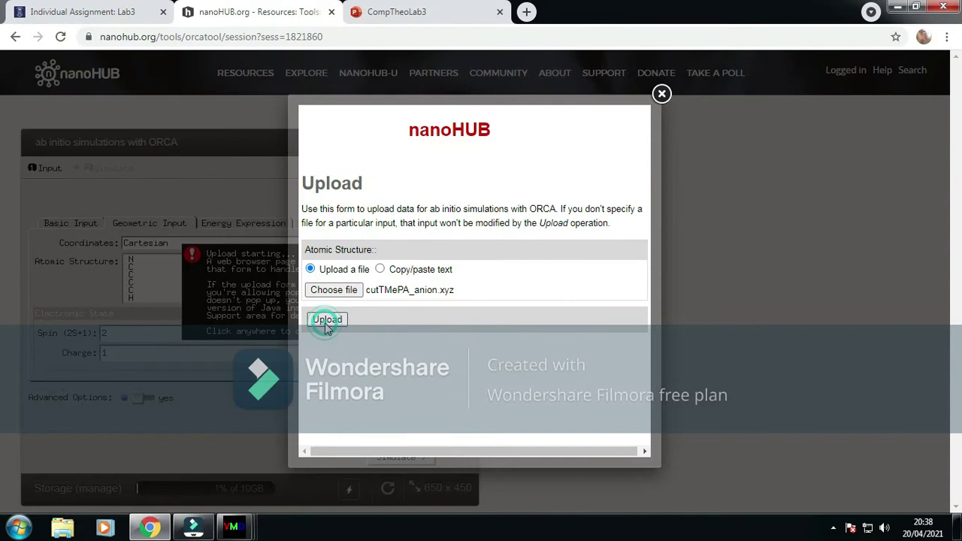
left_click(662, 93)
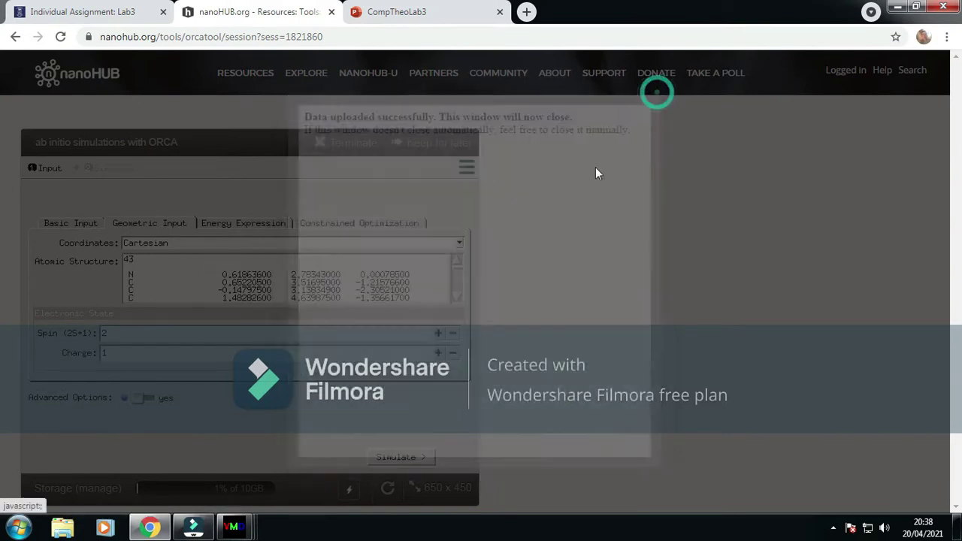
Step: Set the charge to -1 and delete the atom-count line and blank line above the atomic coordinates
left_click(453, 353)
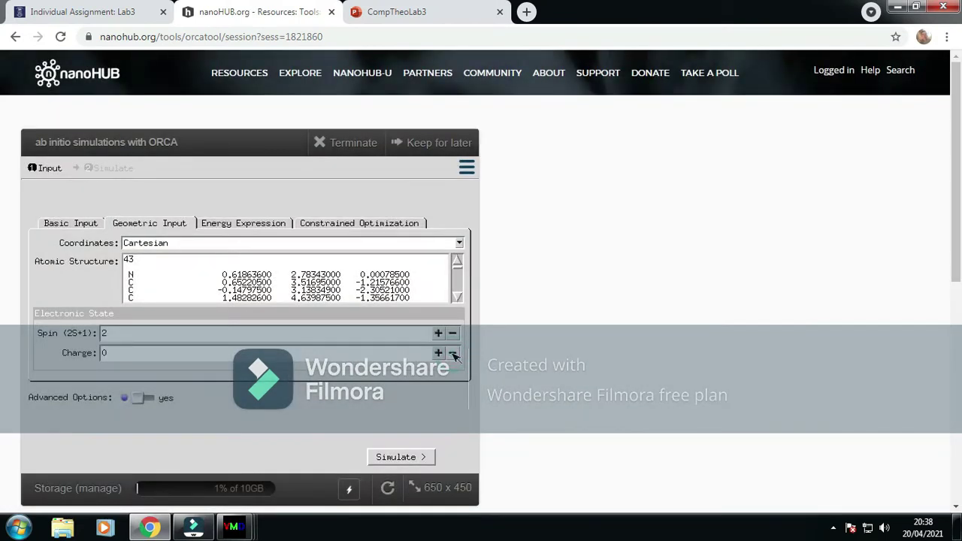
left_click(454, 353)
left_click(142, 261)
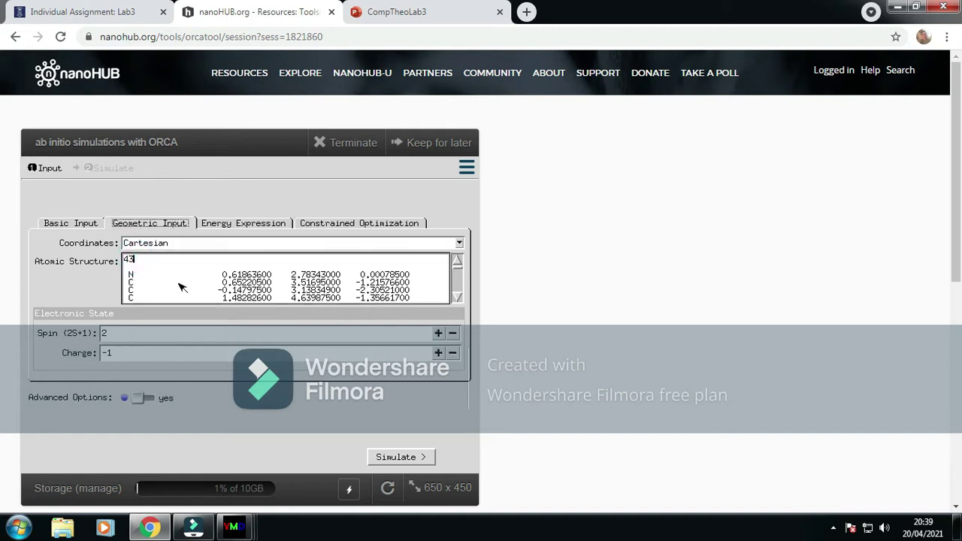
key("BackSpace")
key("BackSpace")
key("Delete")
key("Delete")
Step: Check the energy expression settings, run the anion simulation and read its total converged energy
left_click(242, 229)
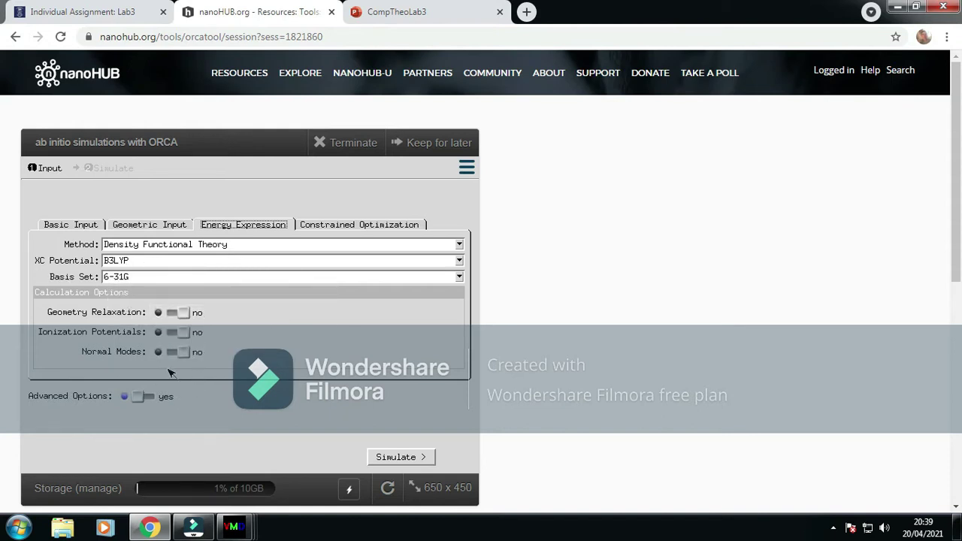
left_click(399, 456)
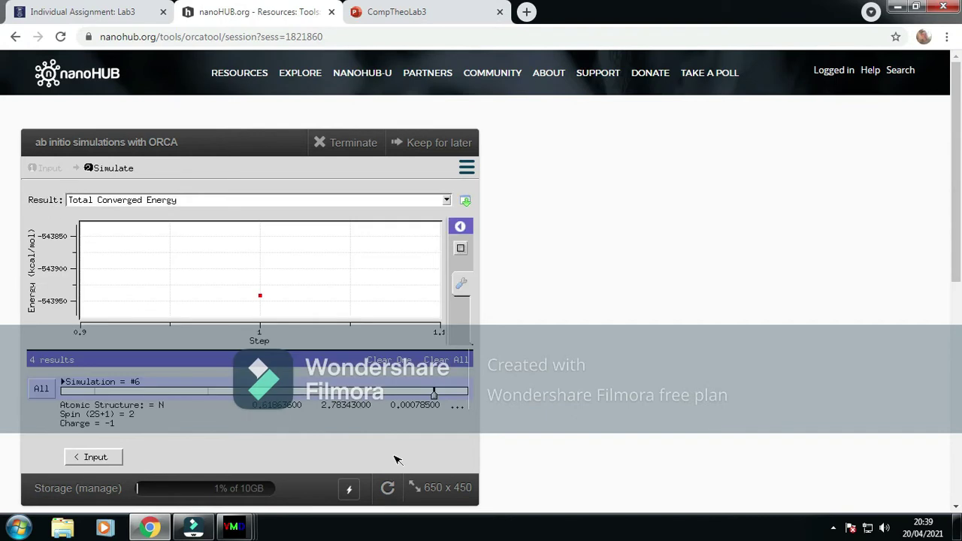
mouse_move(262, 299)
Step: Switch to the CompTheoLab3 presentation, compare the CutTmpyPB and CutTMePa energy tables, and return to the OLED slide
left_click(392, 12)
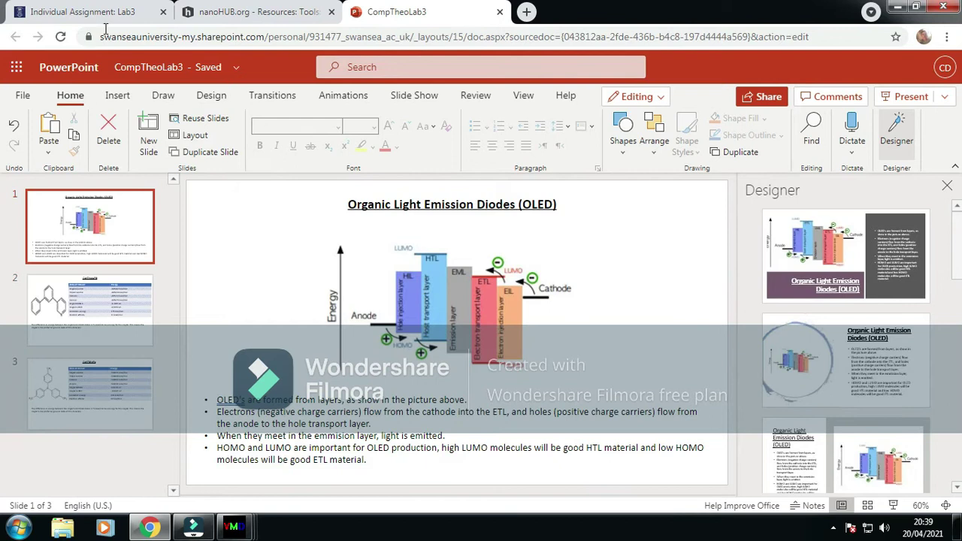
left_click(230, 14)
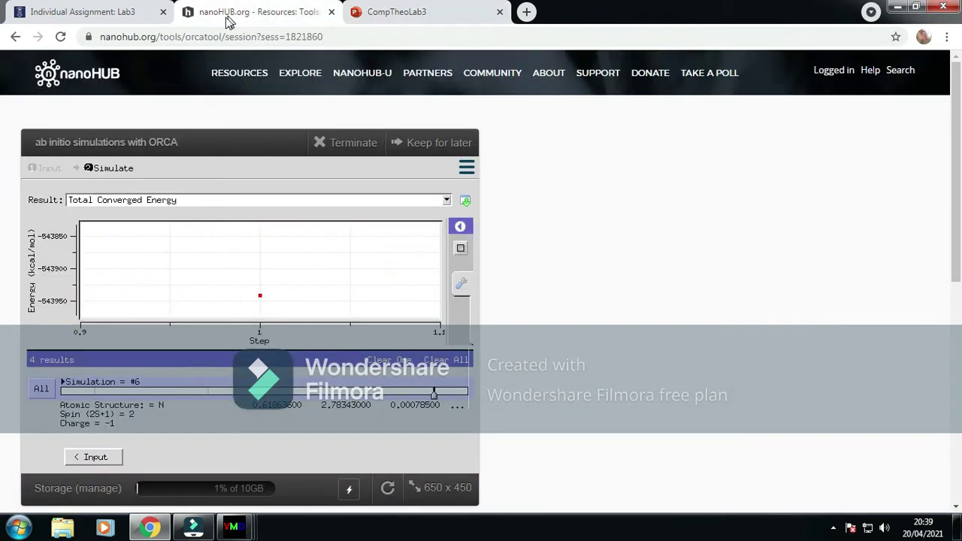
left_click(384, 12)
left_click(109, 301)
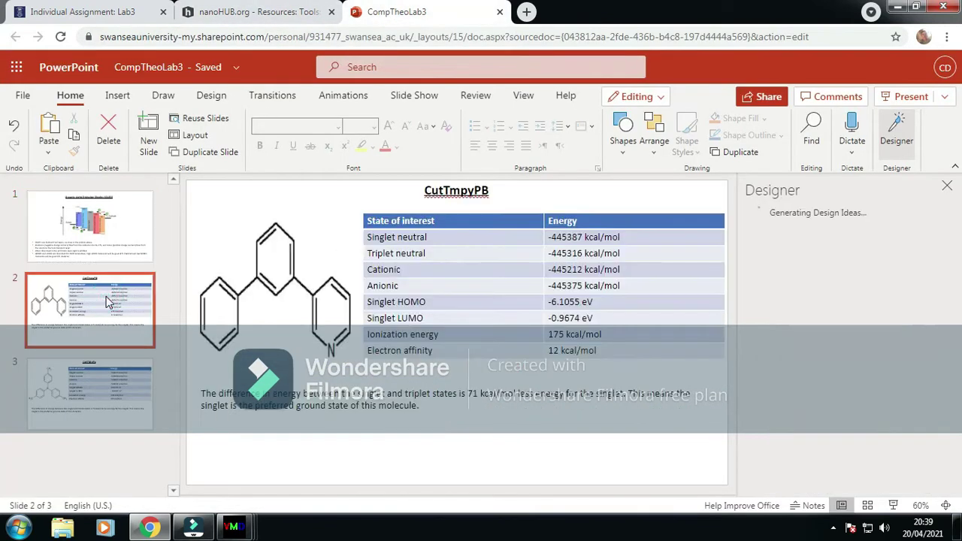
left_click(86, 388)
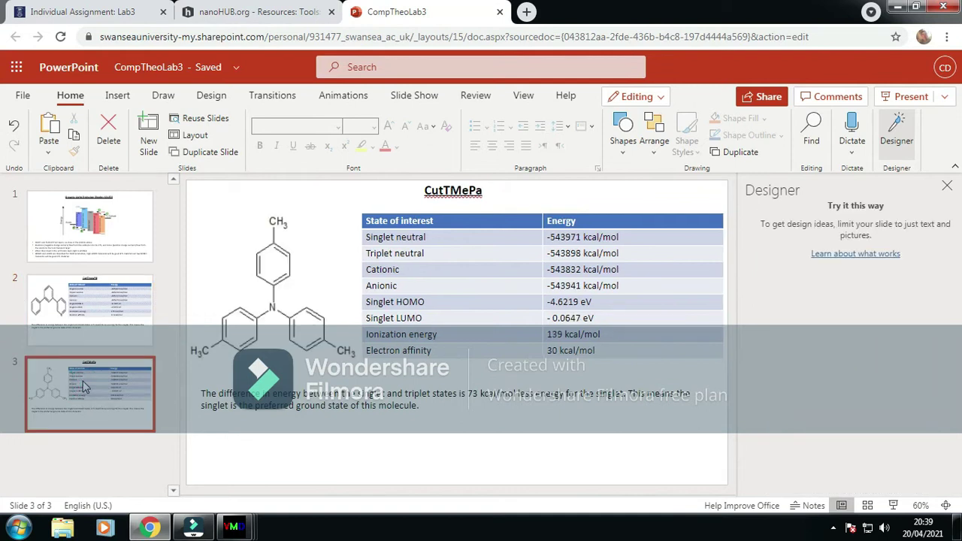
left_click(94, 305)
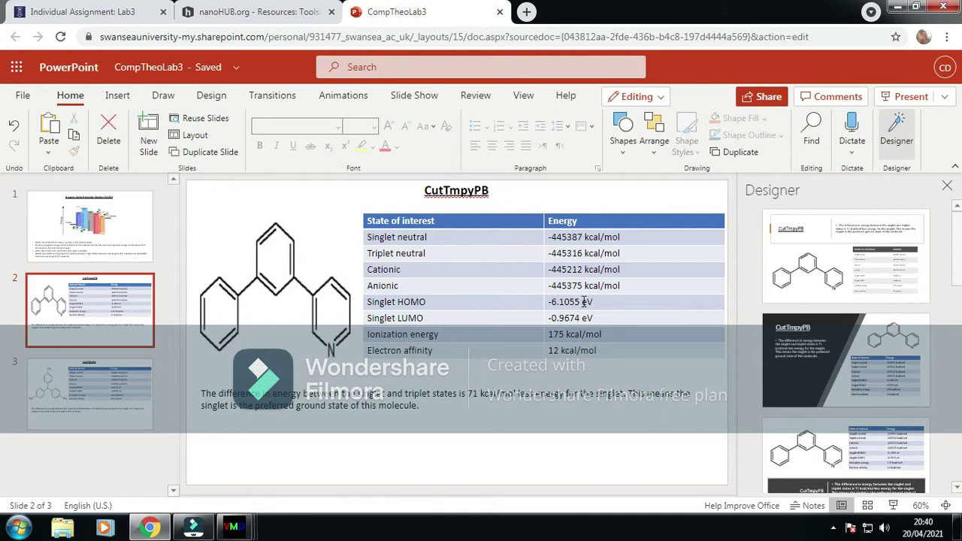
left_click(60, 407)
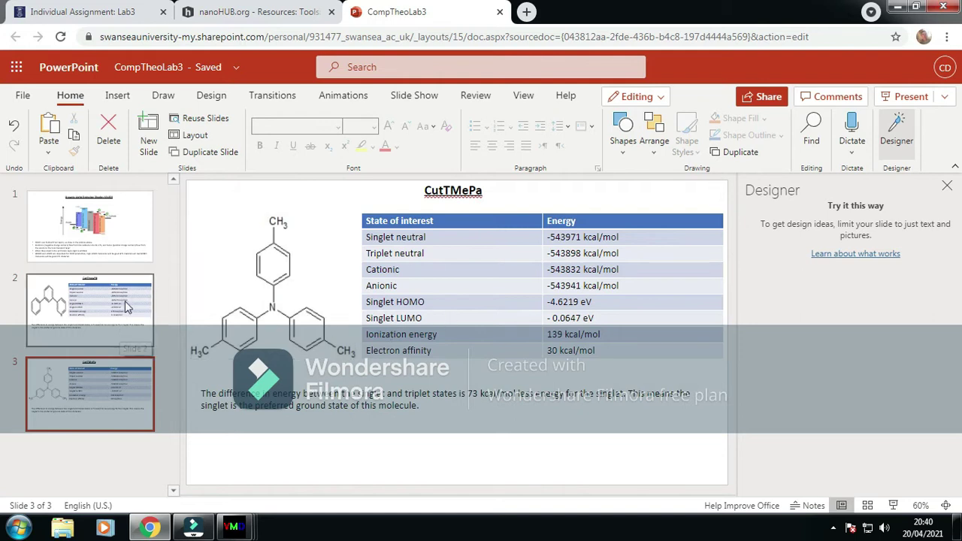
left_click(118, 248)
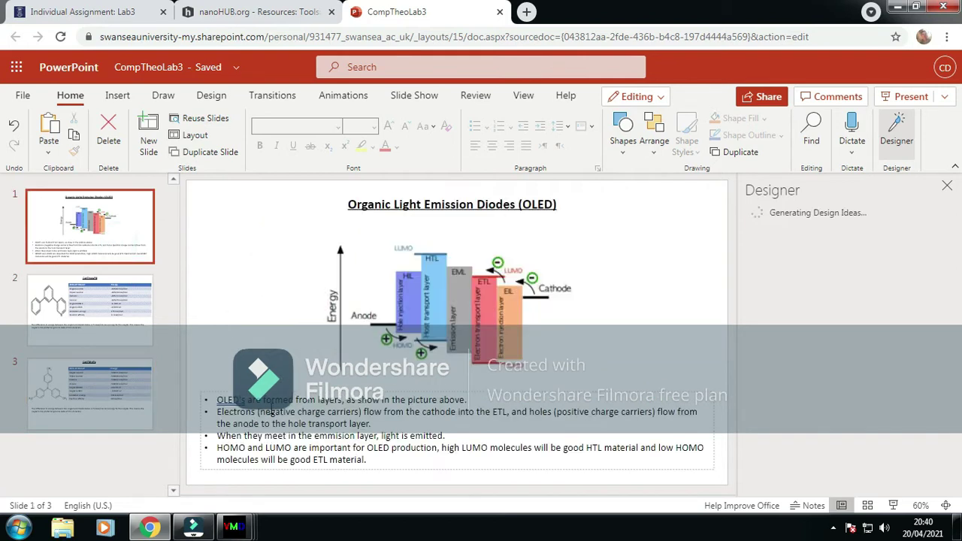
Step: Bring up the VMD Main and OpenGL Display windows and place the display beside the main window
mouse_move(235, 527)
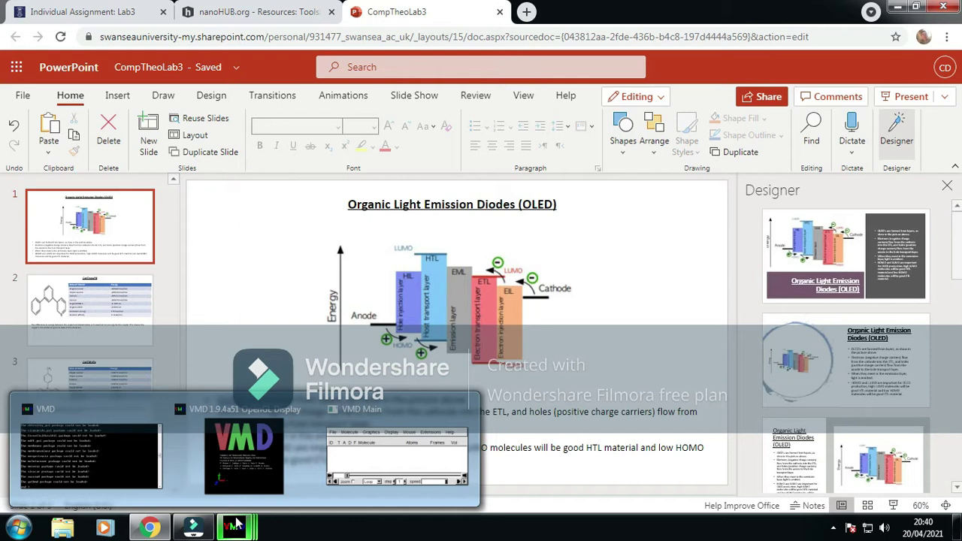
left_click(370, 454)
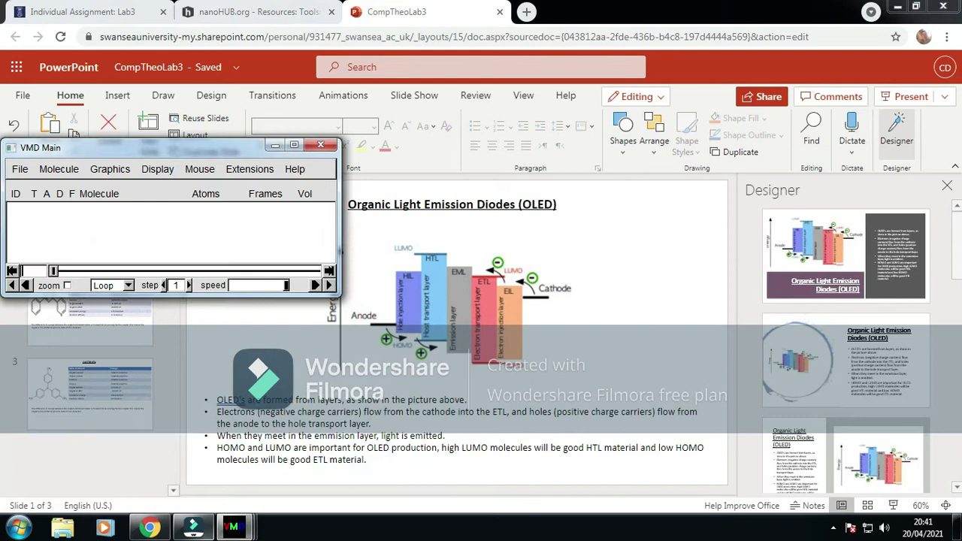
left_click(222, 466)
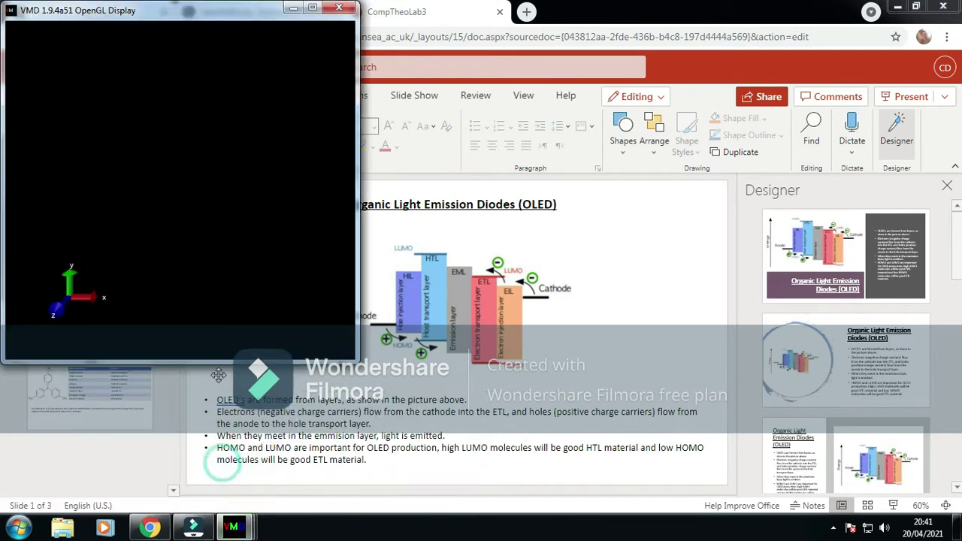
left_click_drag(184, 9, 600, 115)
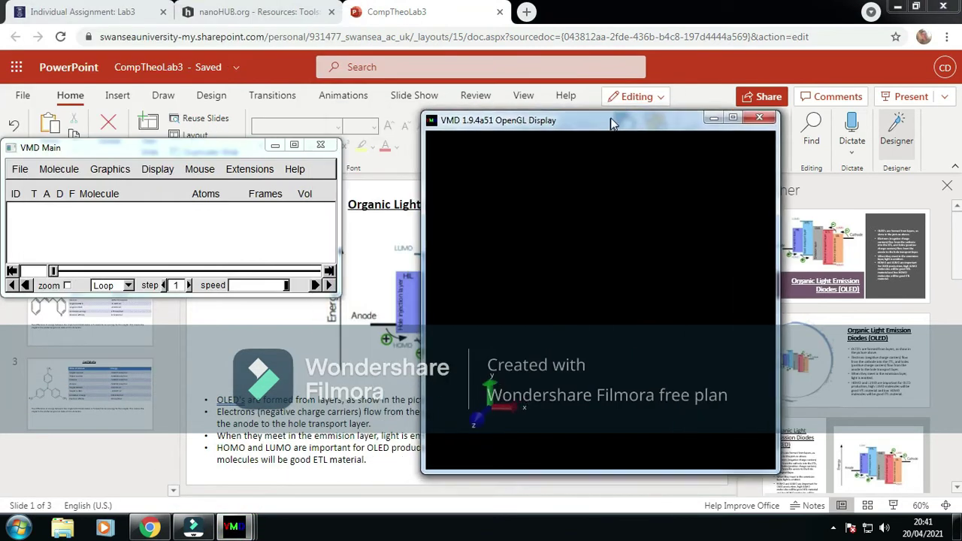
Step: Load cutTMePA_S0_LUMO.cube from the Comp and Theo folder as a new molecule and minimise the file browser
left_click_drag(171, 154, 199, 154)
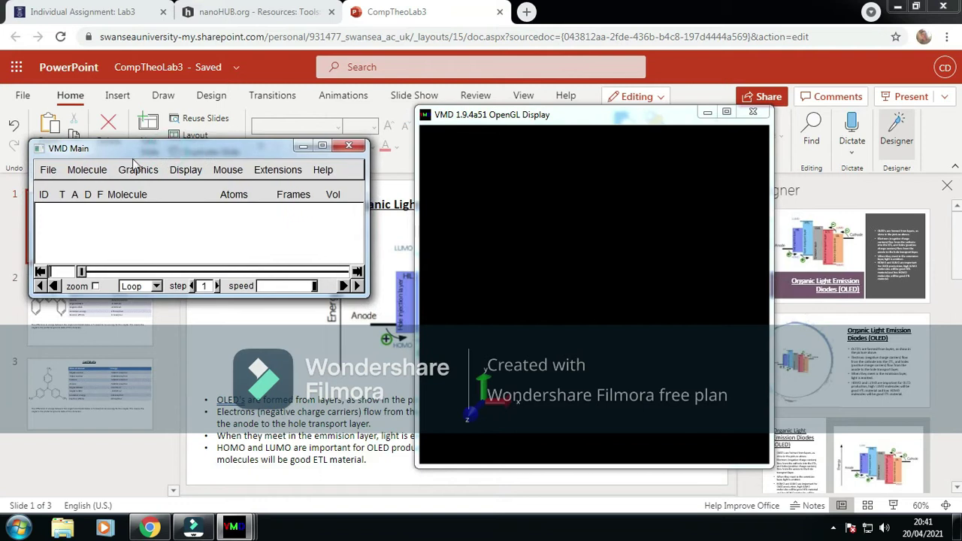
left_click(48, 170)
left_click(68, 188)
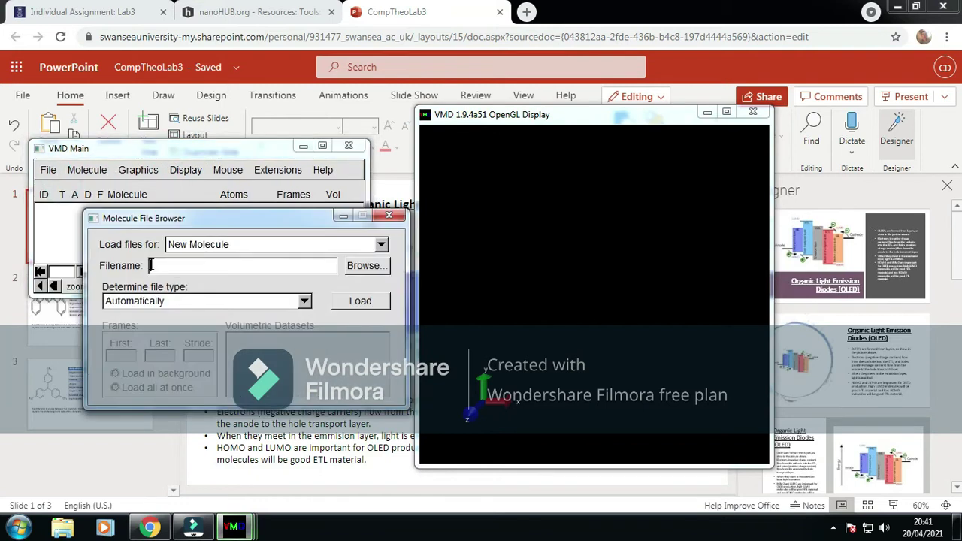
left_click(384, 267)
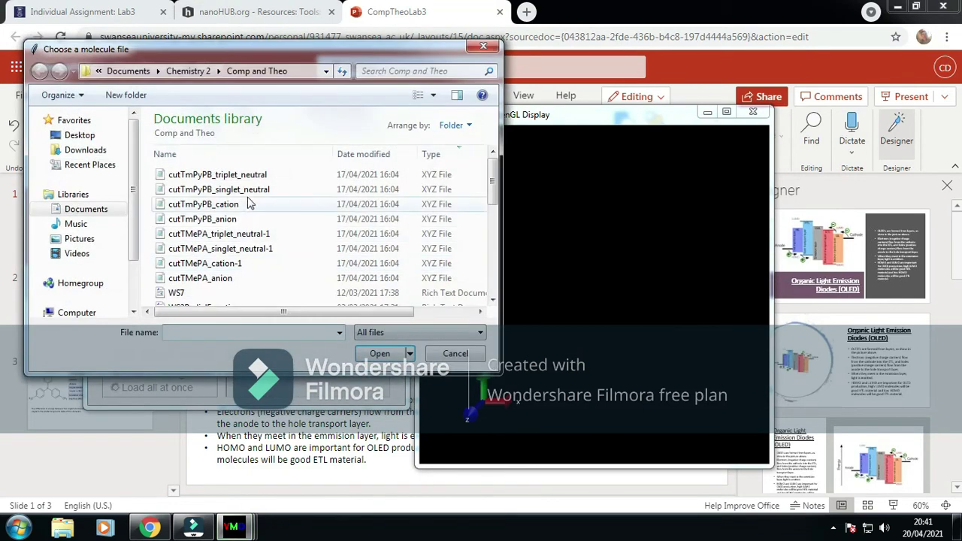
left_click(224, 248)
scroll(233, 226, "down", 5)
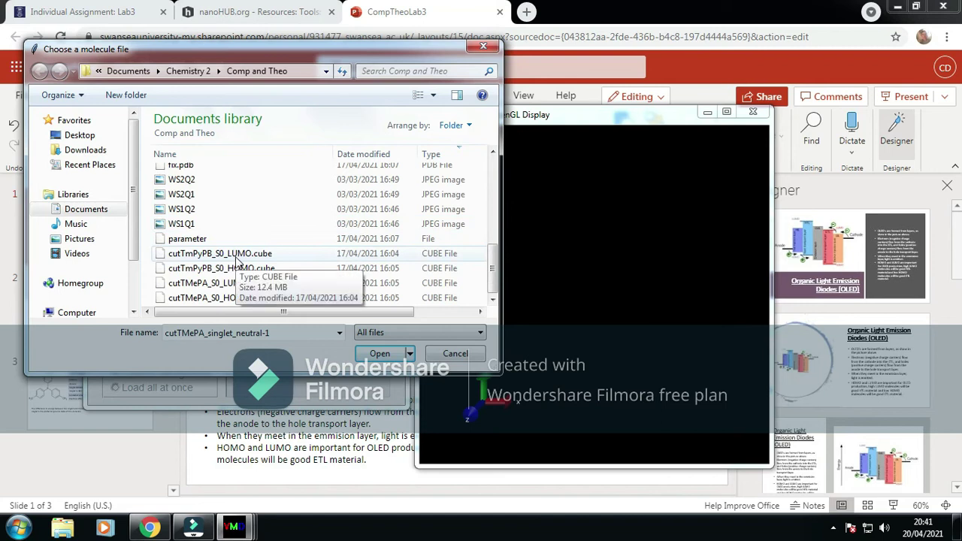
left_click(233, 255)
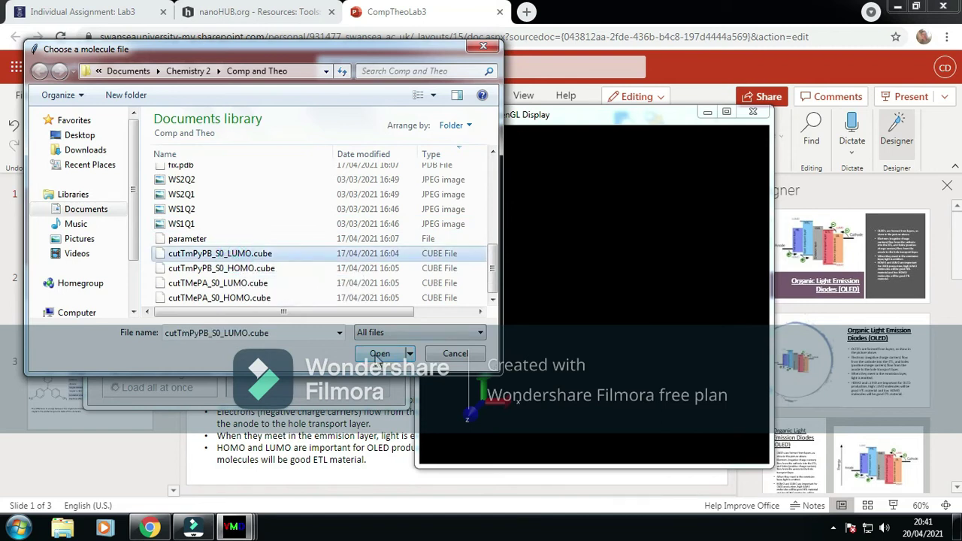
left_click(214, 284)
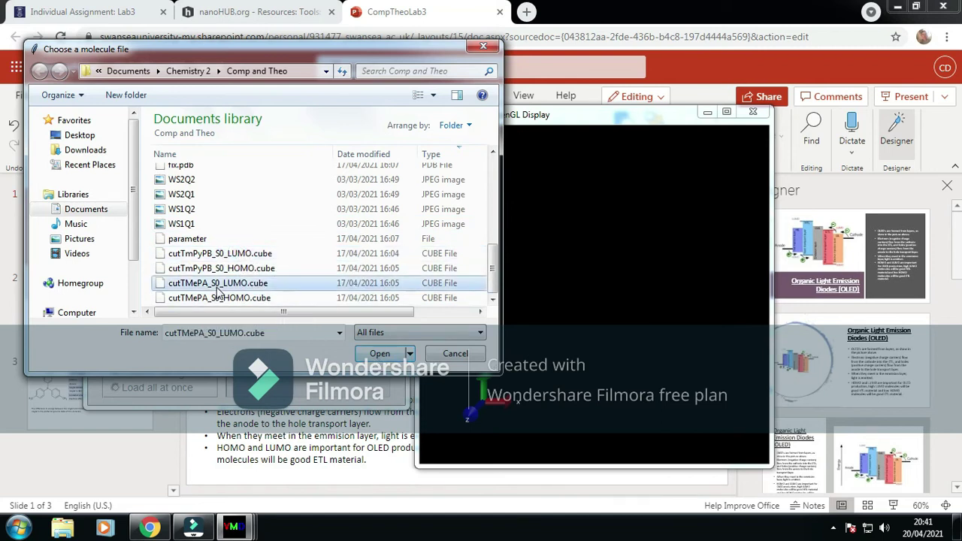
left_click(379, 354)
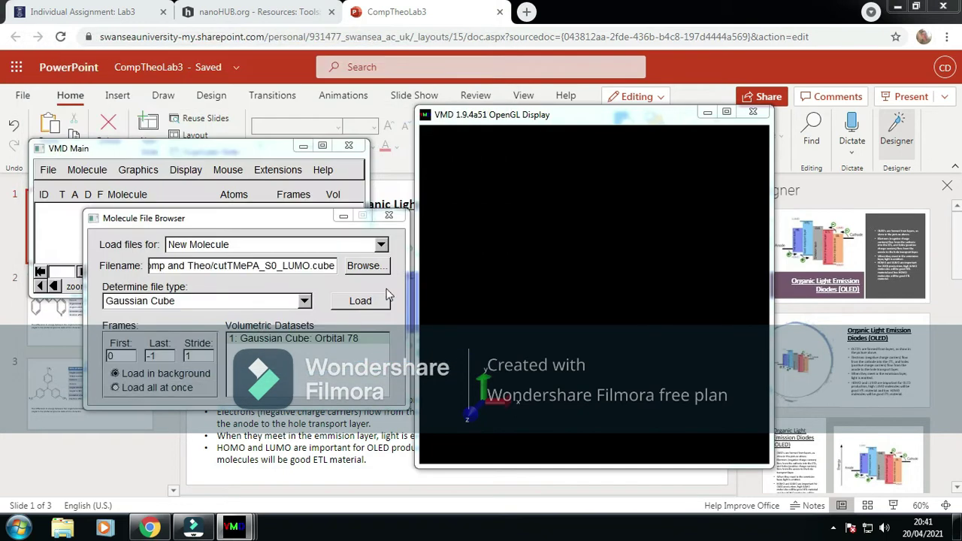
left_click(361, 301)
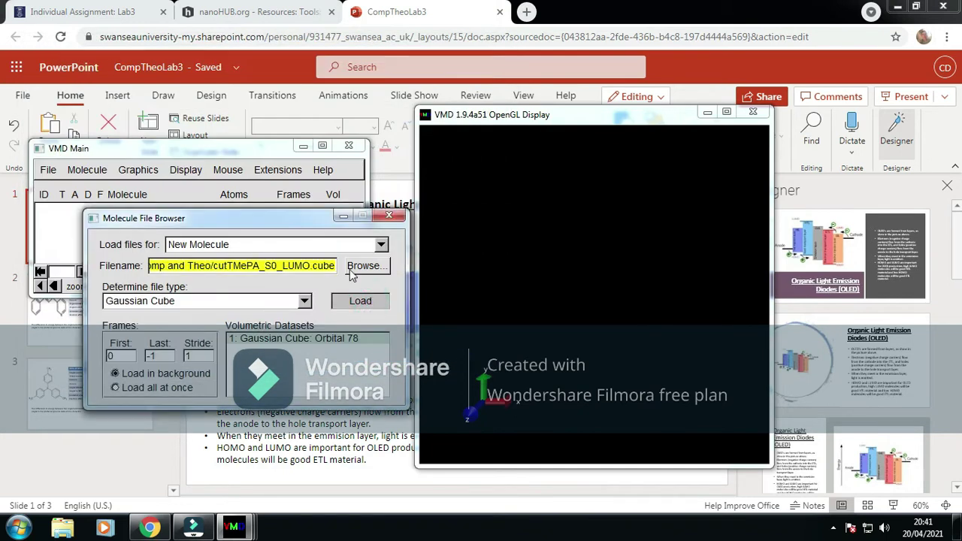
left_click(344, 217)
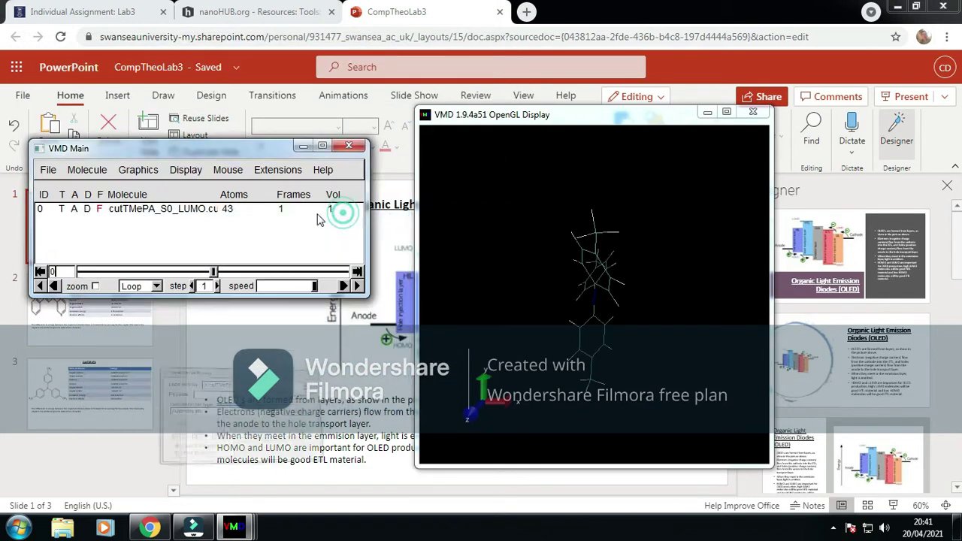
Step: Bring up the graphical representations of the cutTMePA LUMO molecule and create a second representation
left_click(105, 209)
left_click(137, 170)
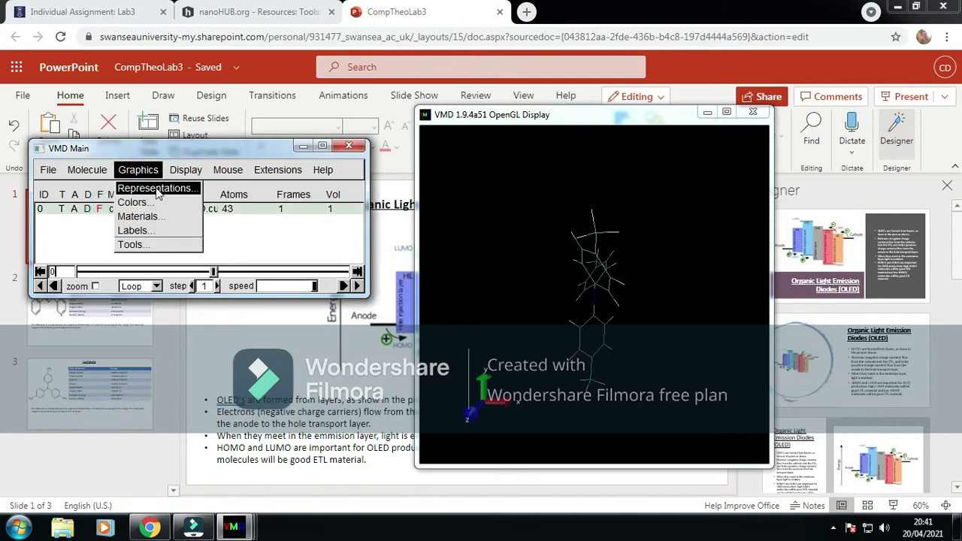
left_click(157, 190)
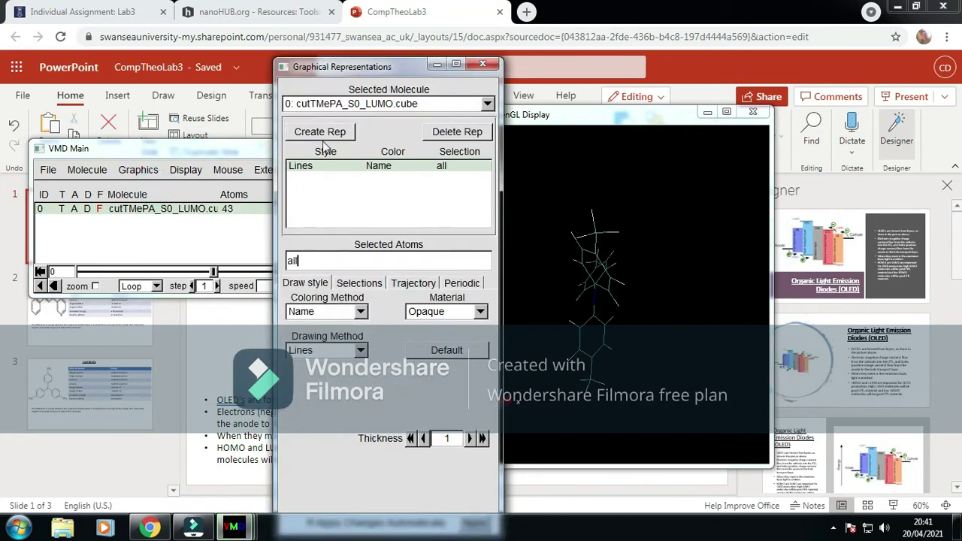
left_click(327, 134)
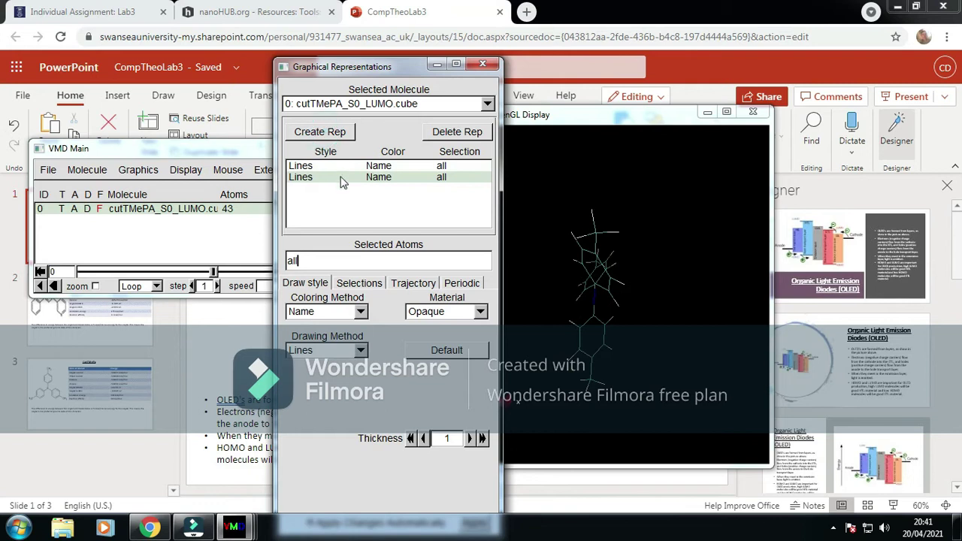
Step: Set the first representation to coloring method ColorID 0 (blue) and drawing method Isosurface, drawn as Solid Surface
left_click(364, 312)
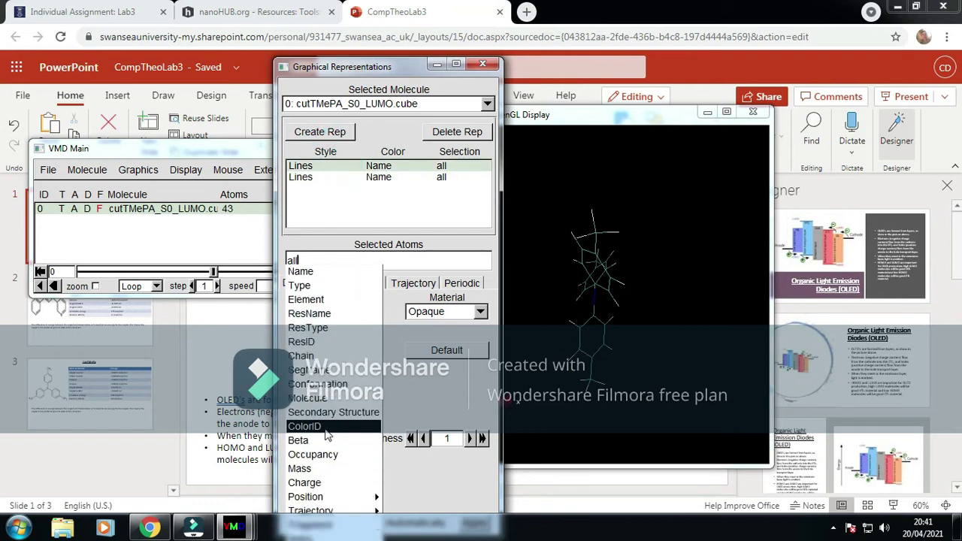
left_click(309, 423)
left_click(395, 311)
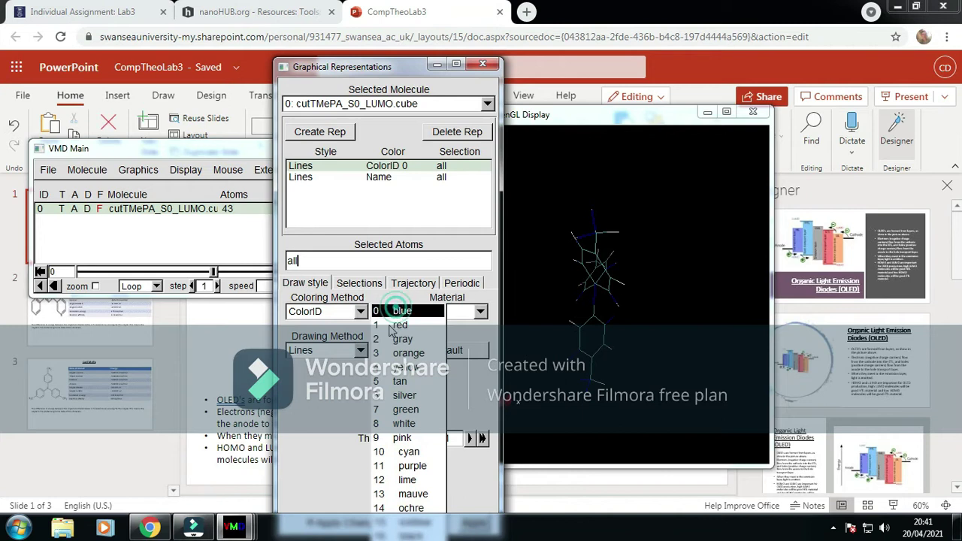
left_click(399, 311)
left_click(361, 350)
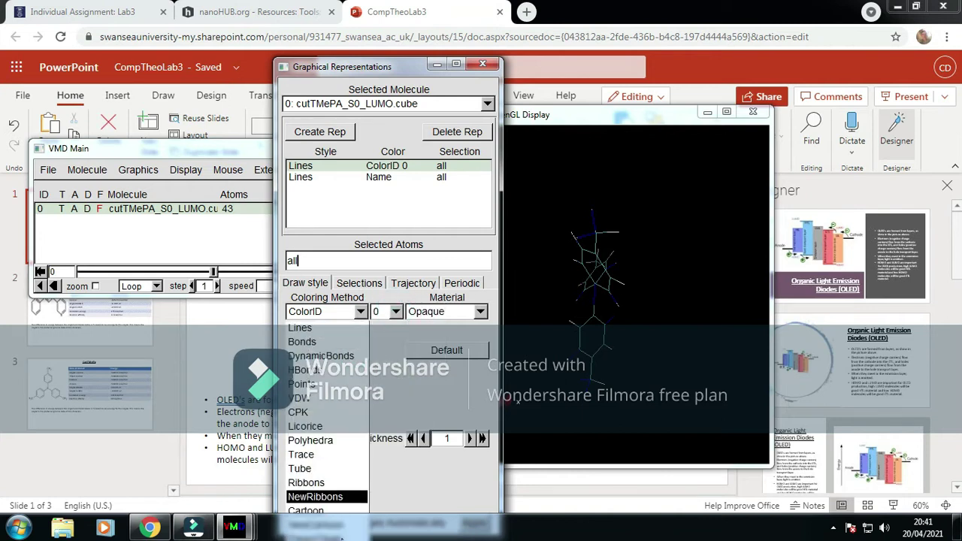
mouse_move(338, 539)
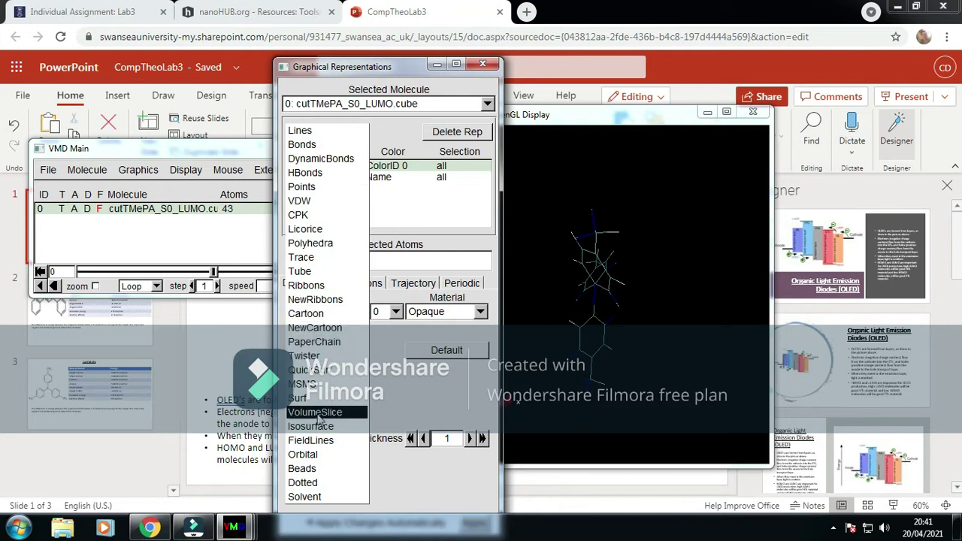
left_click(319, 428)
left_click(472, 420)
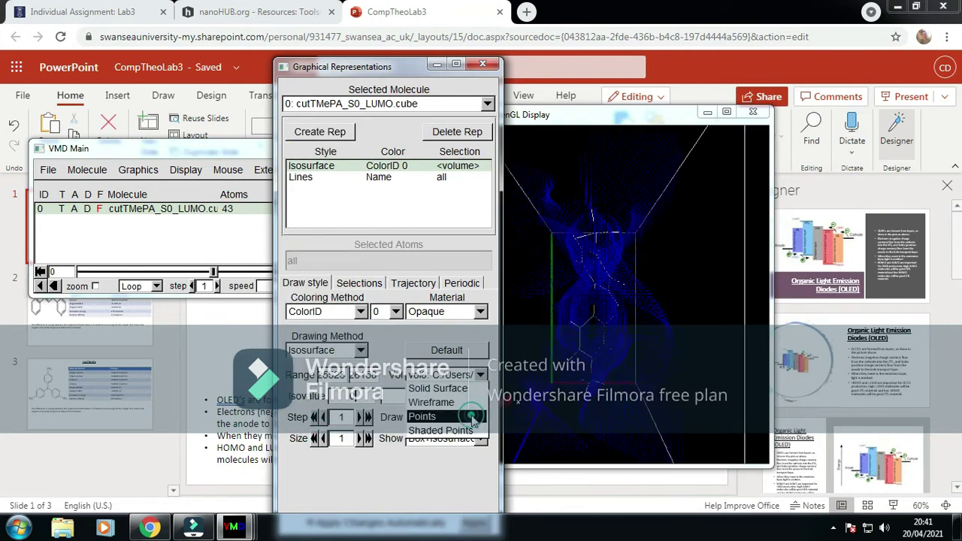
left_click(465, 388)
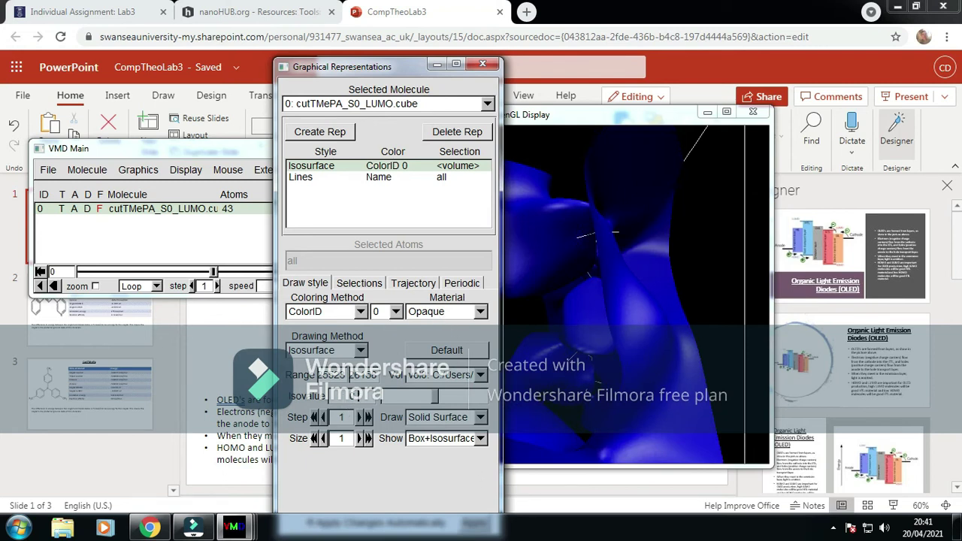
Step: Set the second representation to a ColorID 0 Isosurface drawn as Solid Surface with a negative isovalue
left_click(305, 177)
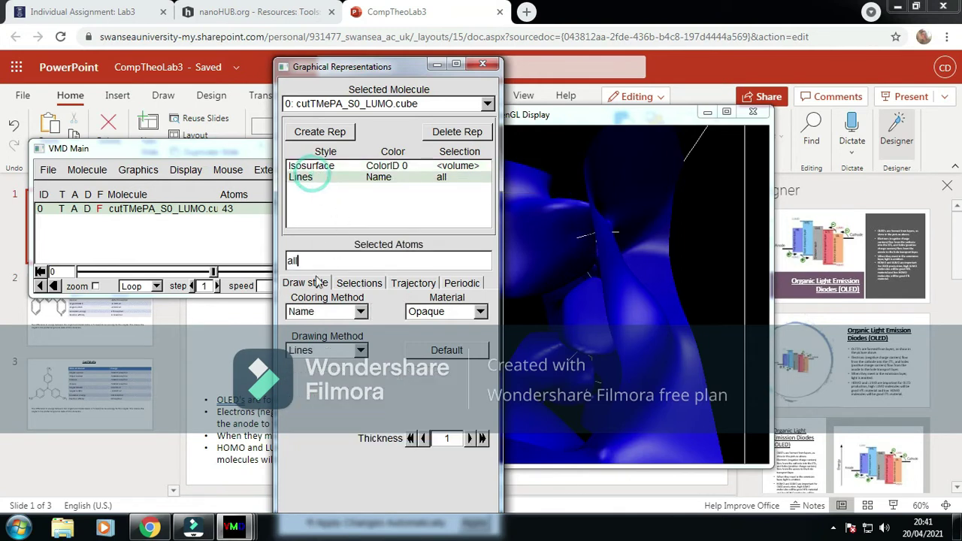
left_click(361, 312)
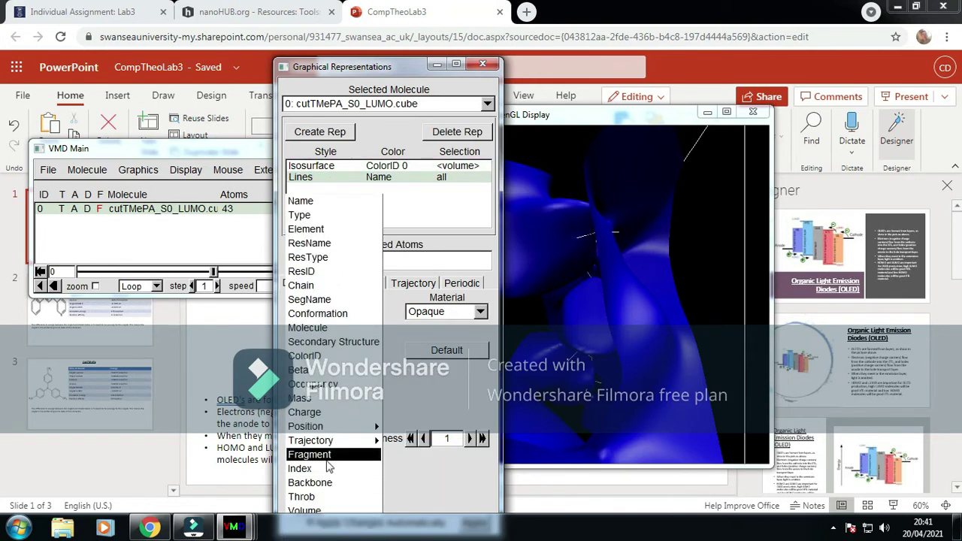
left_click(319, 356)
left_click(362, 352)
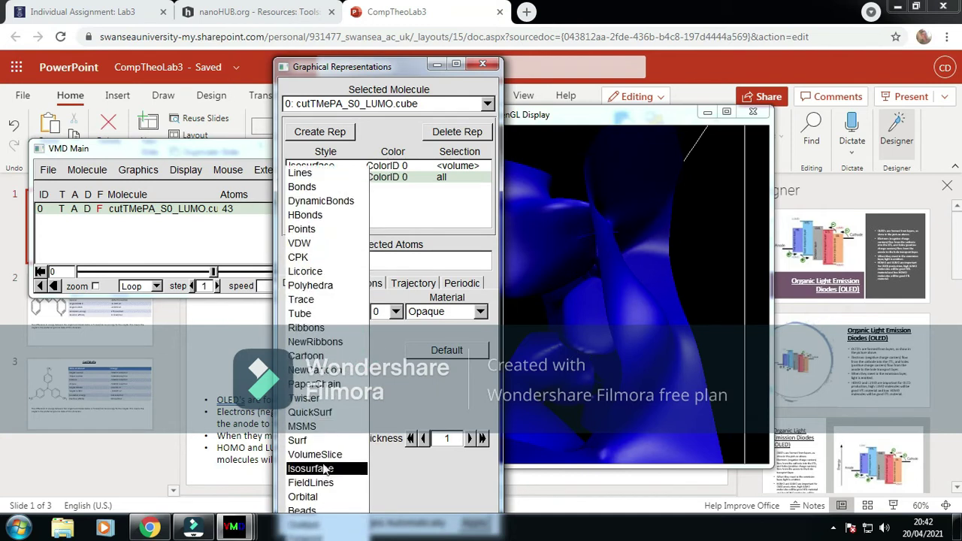
left_click(324, 472)
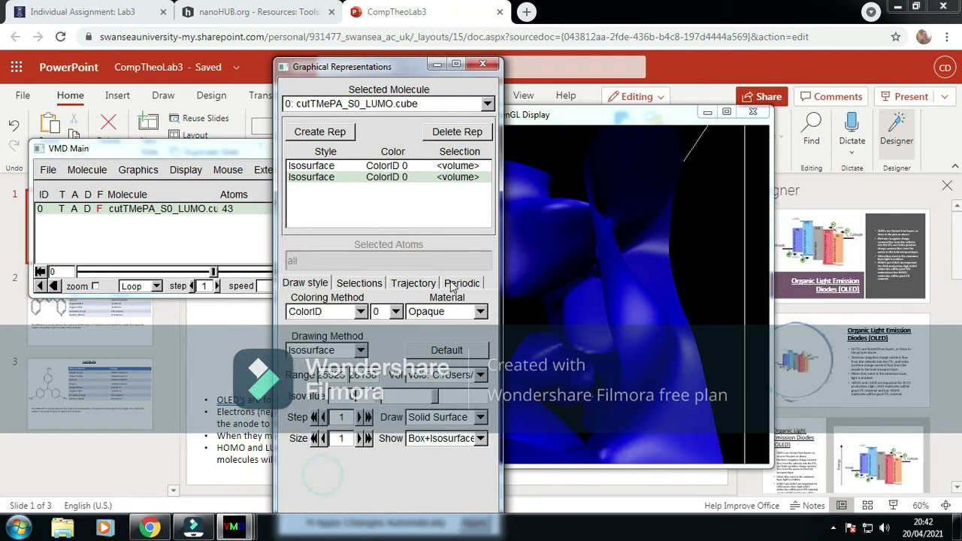
left_click(481, 418)
left_click(438, 417)
key("Left")
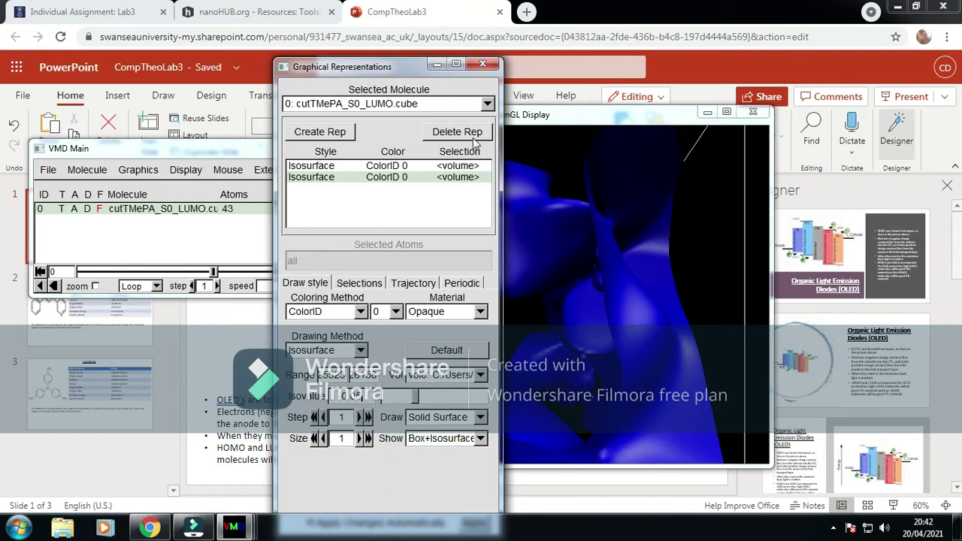
Step: Give the first isosurface a positive isovalue and color the second isosurface orange with ColorID 3
left_click(333, 166)
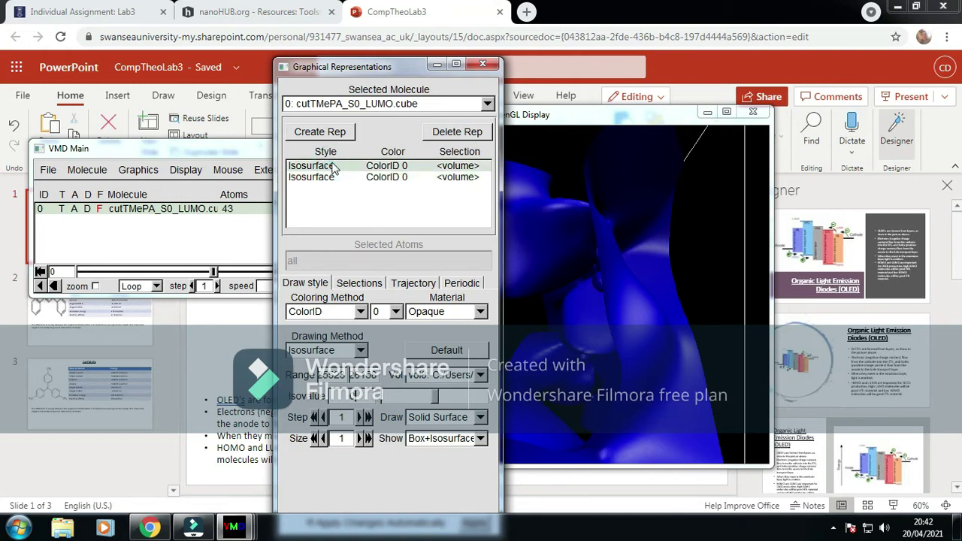
key("Right")
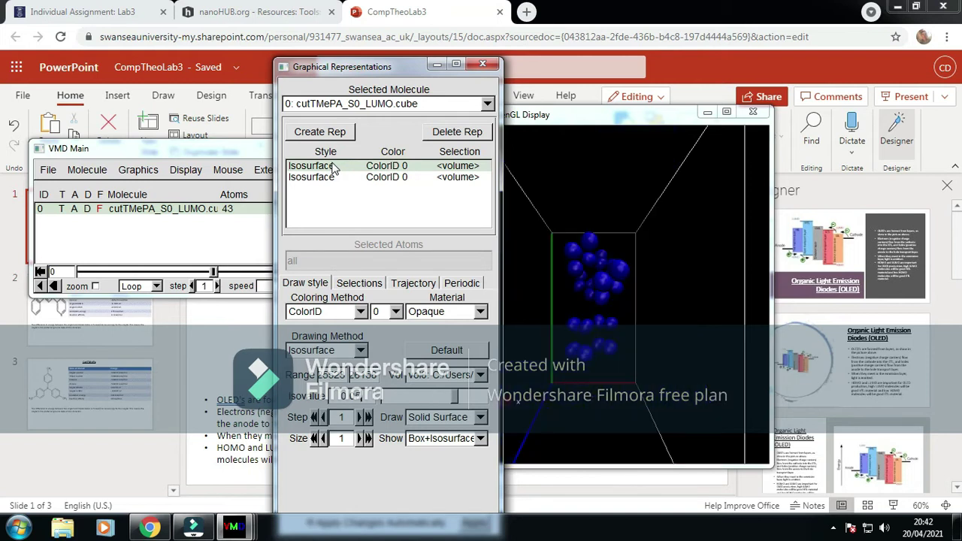
left_click(387, 178)
left_click(395, 311)
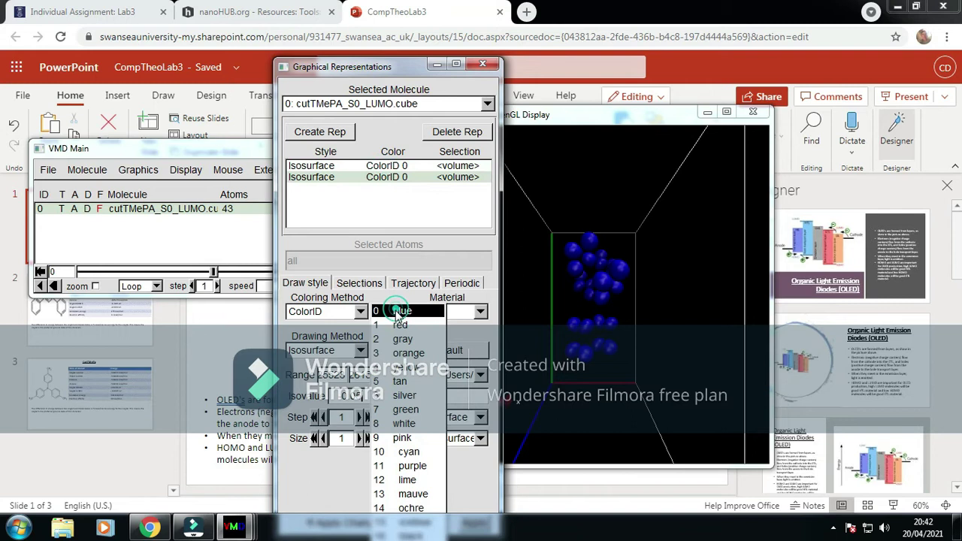
left_click(409, 354)
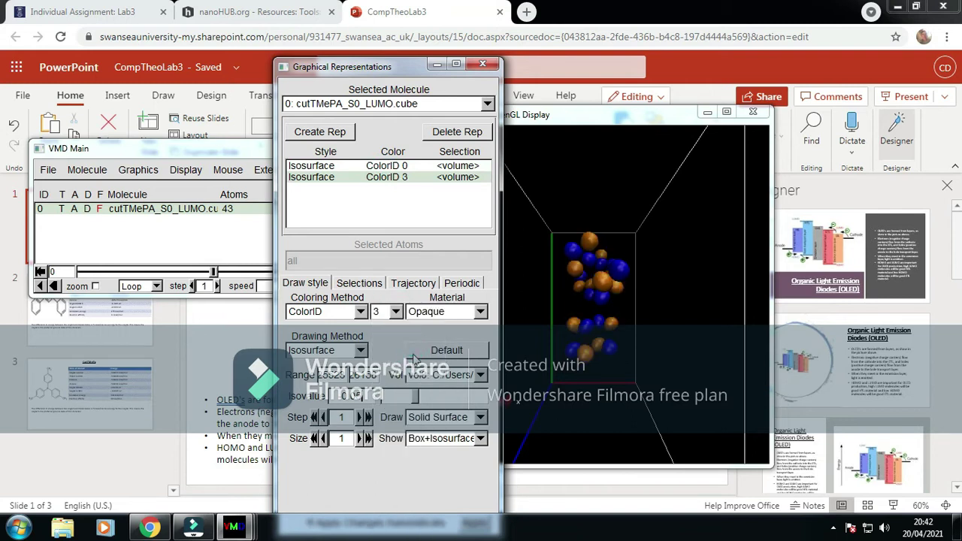
Step: Minimise the representations window and examine the cutTMePA LUMO and HOMO isosurfaces from different angles
left_click(435, 64)
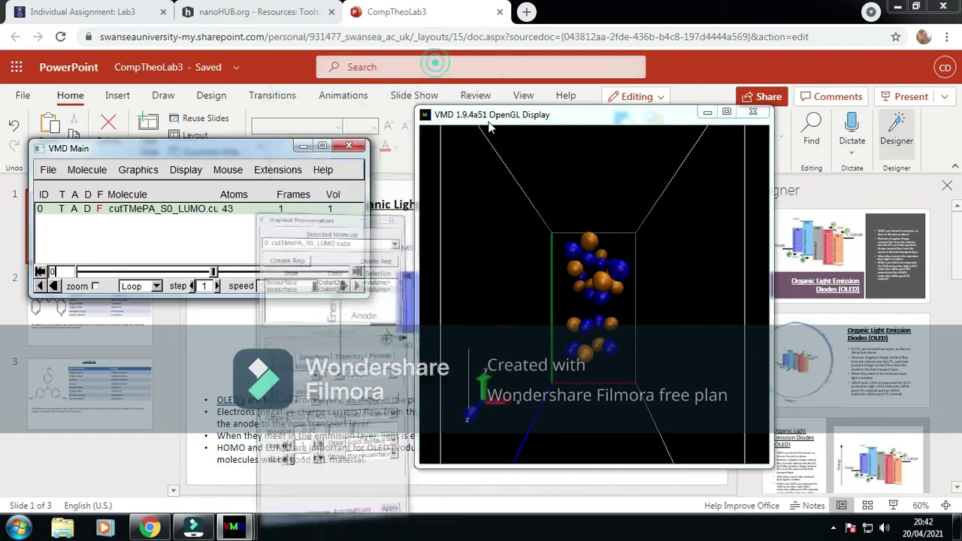
left_click(587, 294)
scroll(587, 293, "up", 5)
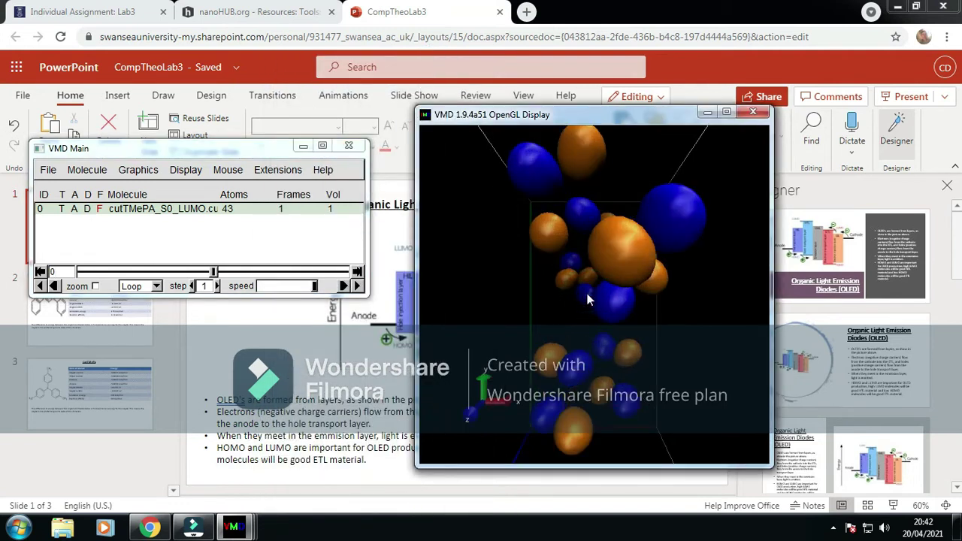
left_click_drag(587, 293, 525, 323)
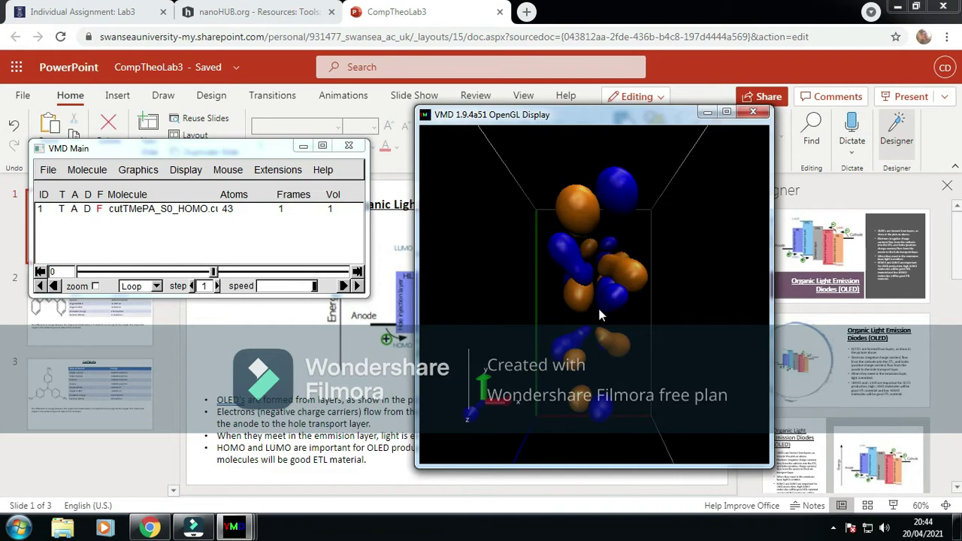
left_click_drag(599, 316, 564, 258)
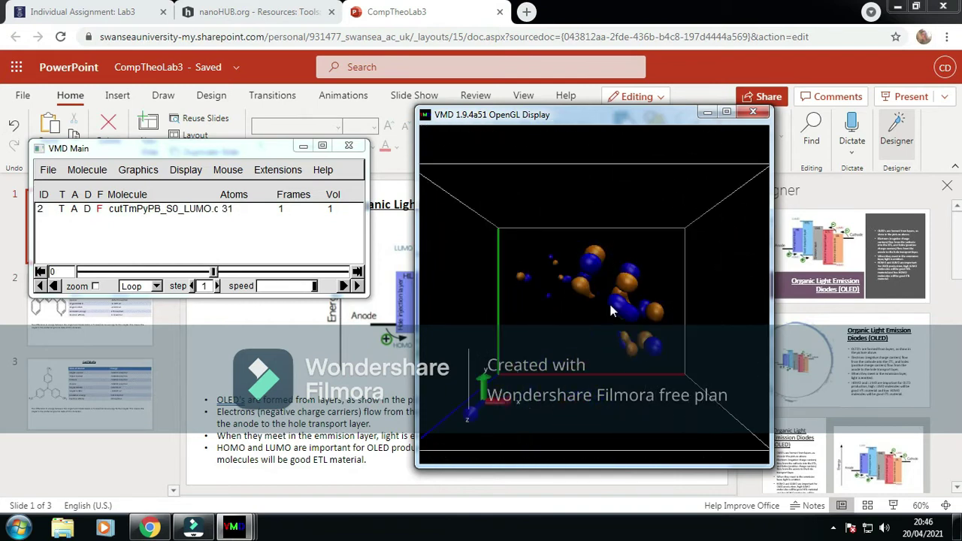
Step: Examine the cutTmPyPB LUMO and HOMO isosurfaces up close and from different angles
scroll(609, 301, "up", 5)
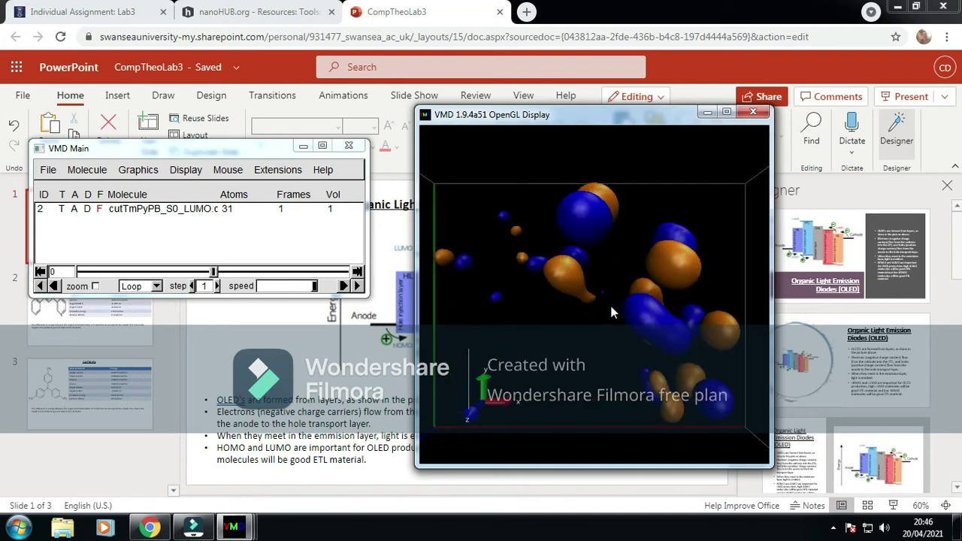
left_click_drag(609, 302, 585, 320)
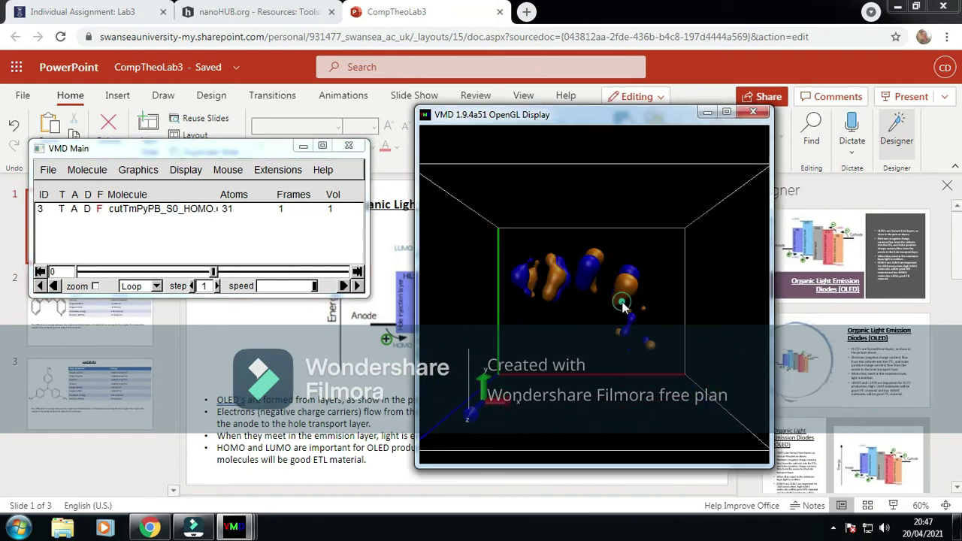
scroll(622, 302, "up", 3)
left_click_drag(622, 301, 540, 228)
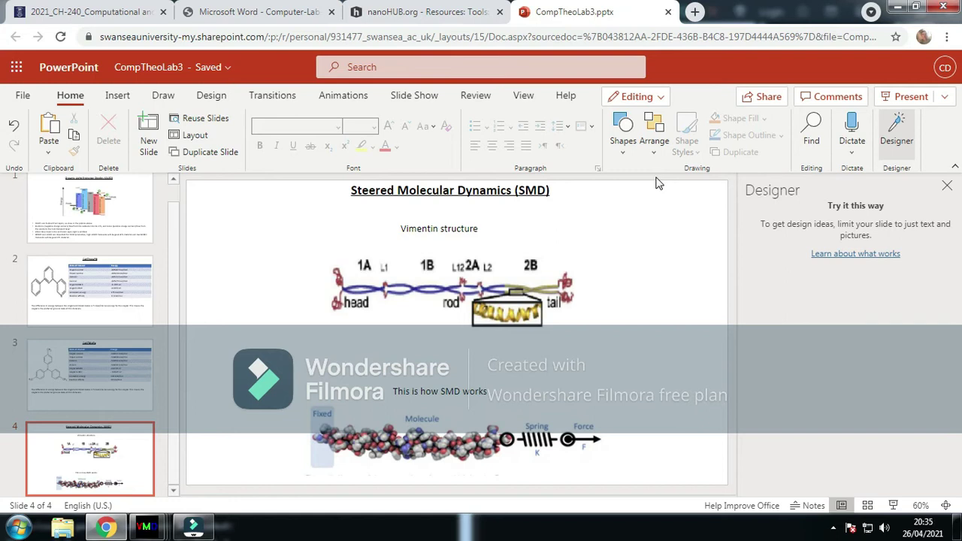
Step: Switch to the CompTheoLab3 presentation and select the vimentin structure picture on the Steered Molecular Dynamics slide
left_click(457, 282)
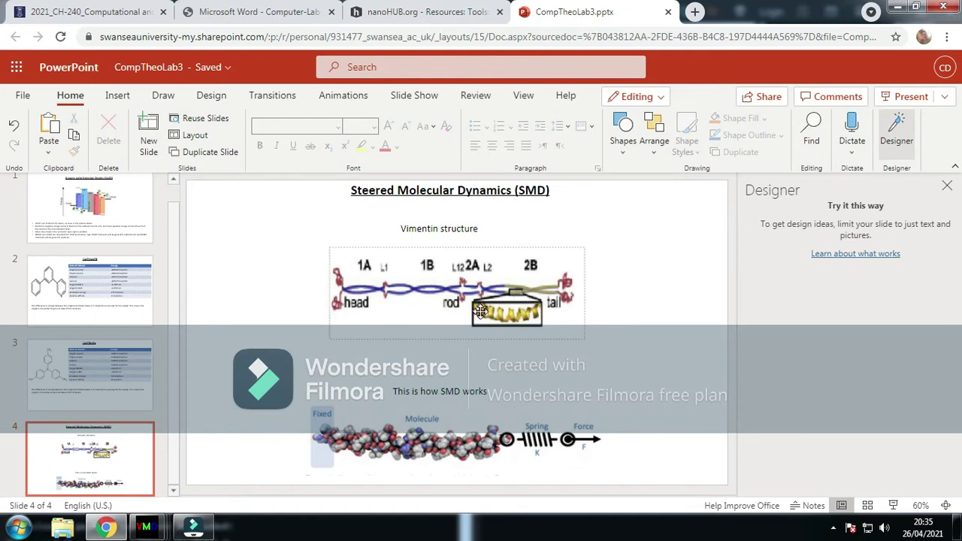
Step: Switch from the presentation to the nanoHUB stretching tool and open the upload form for the initial geometry files
left_click(512, 344)
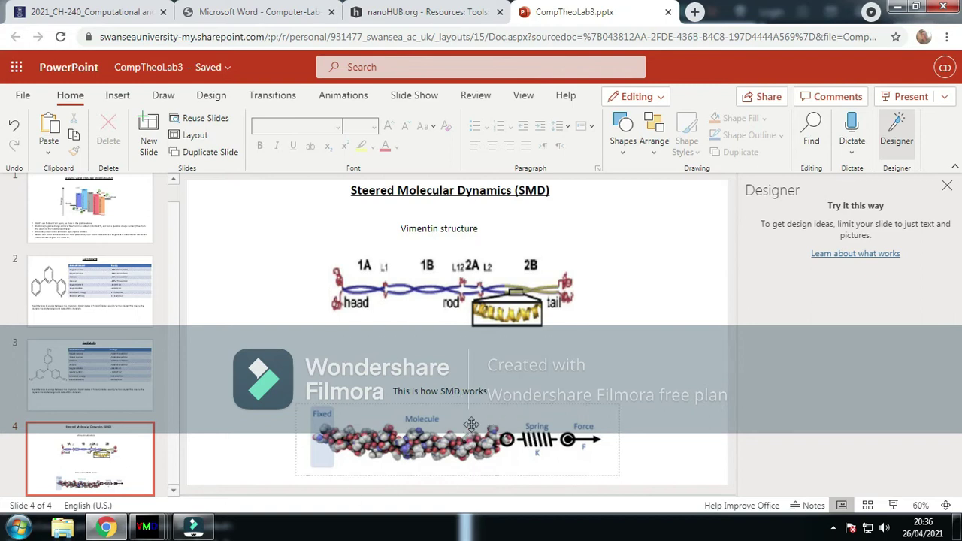
left_click(458, 391)
left_click(397, 15)
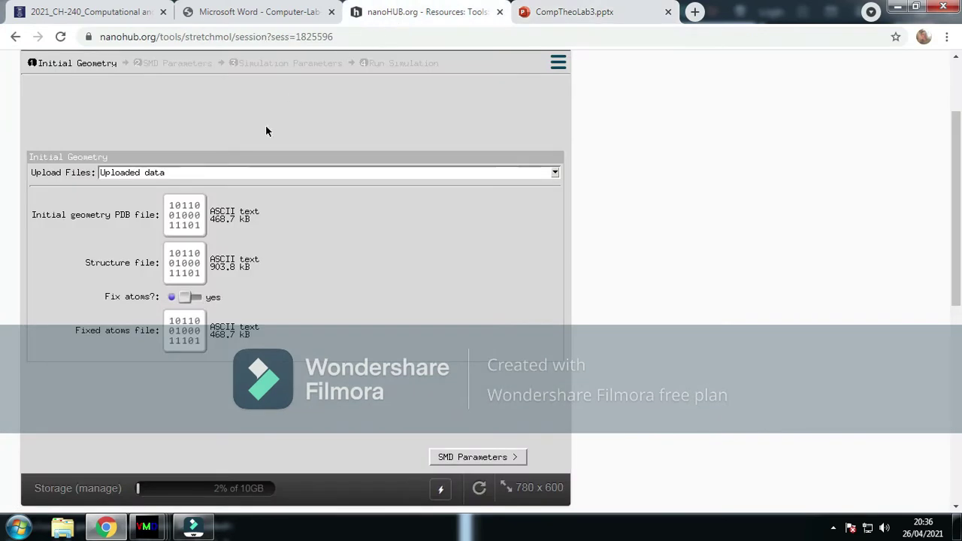
left_click(238, 174)
left_click(139, 188)
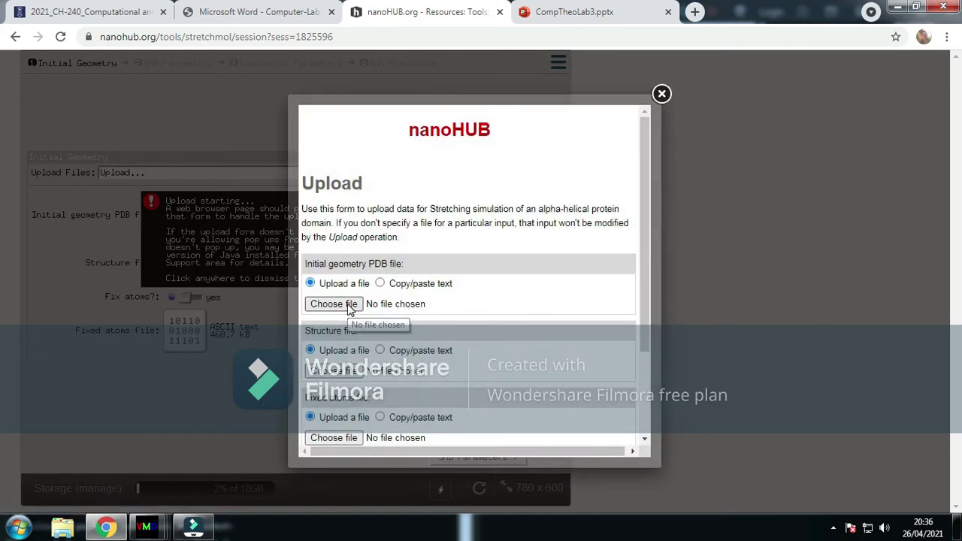
Step: Choose vimentin-1.pdb from the Comp and Theo folder as the initial geometry PDB file
left_click(348, 306)
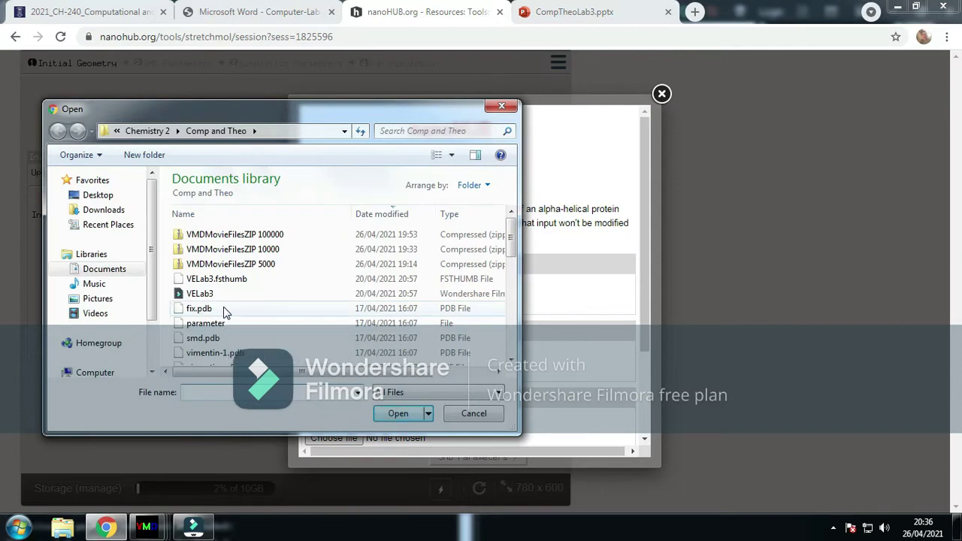
left_click(216, 324)
scroll(218, 329, "down", 1)
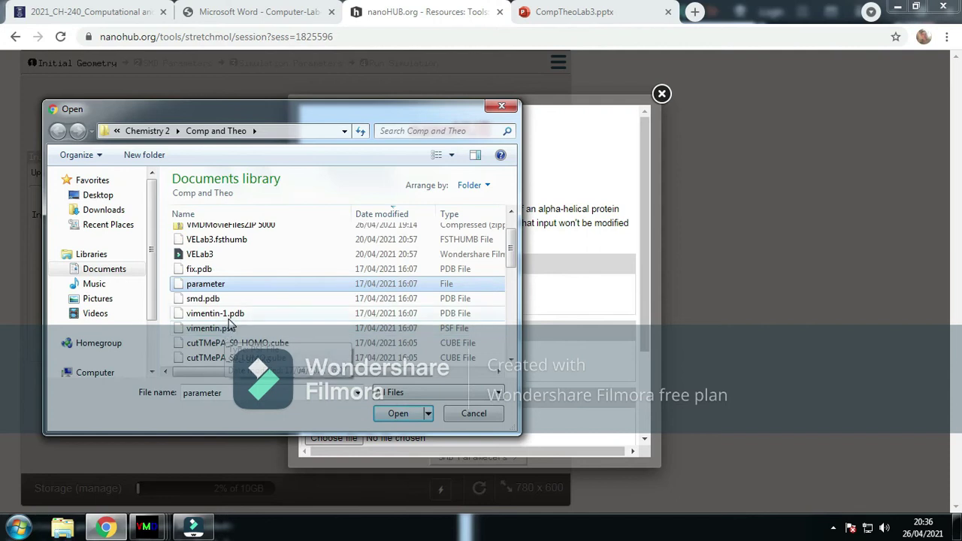
left_click(231, 313)
left_click(396, 415)
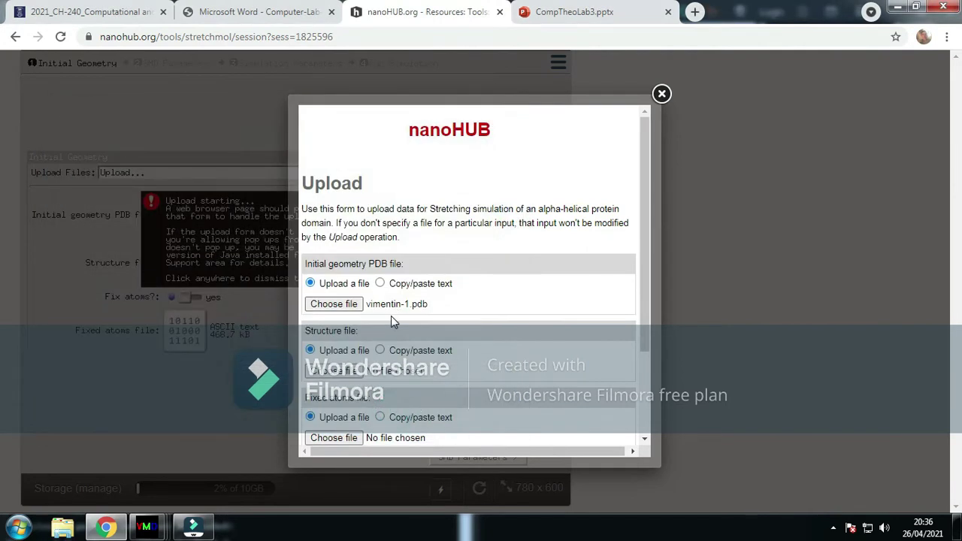
Step: Choose vimentin.psf as the structure file in the upload form
scroll(391, 316, "down", 3)
left_click(342, 254)
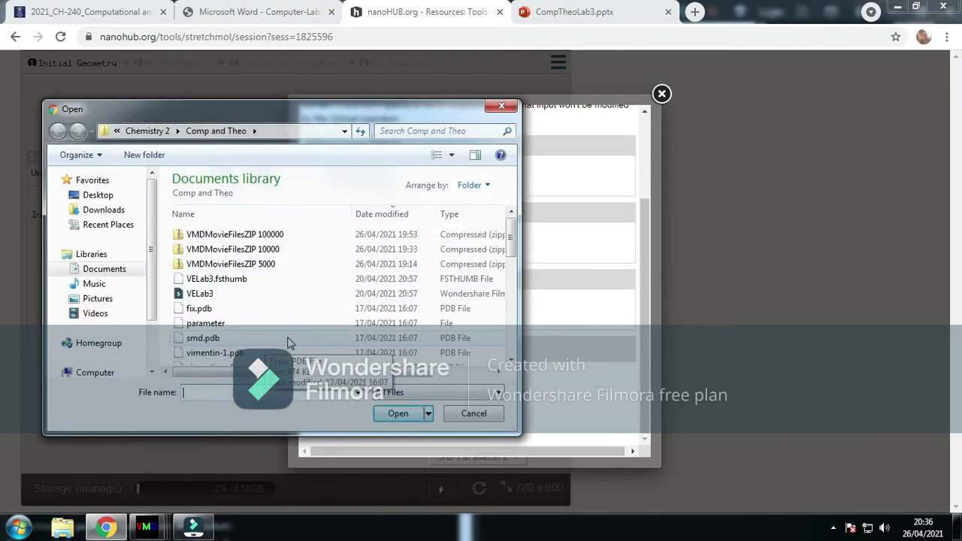
left_click(230, 311)
scroll(230, 322, "down", 1)
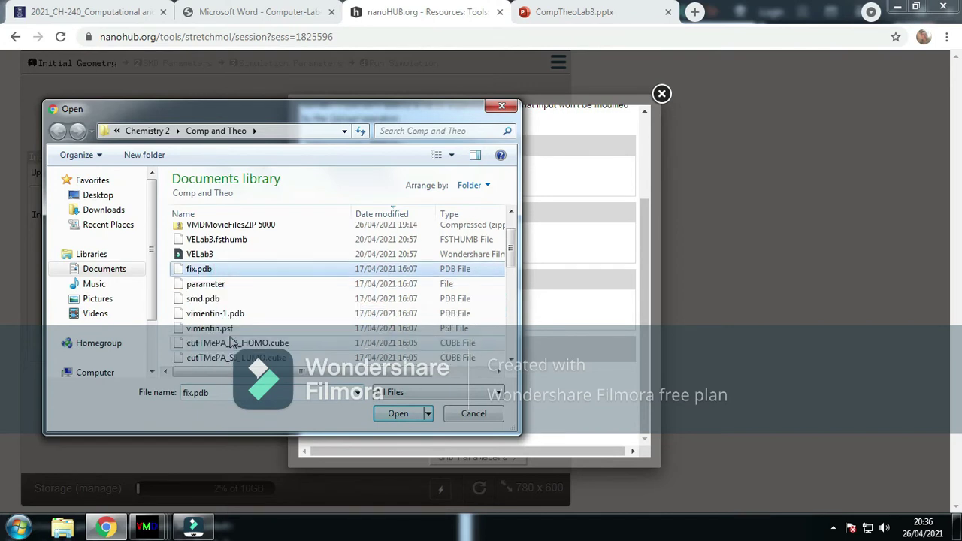
left_click(230, 328)
left_click(399, 414)
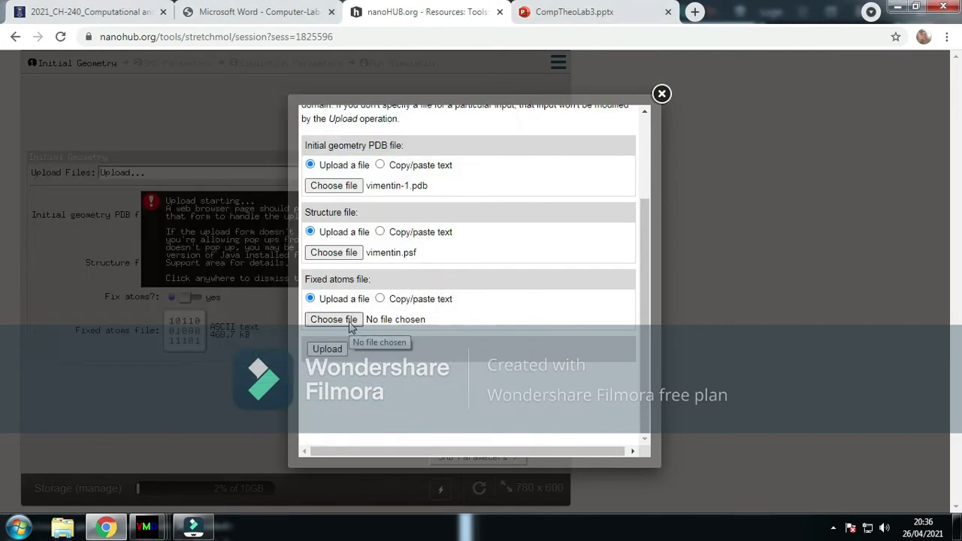
Step: Choose fix.pdb as the fixed atoms file and start uploading the three selected files
left_click(349, 323)
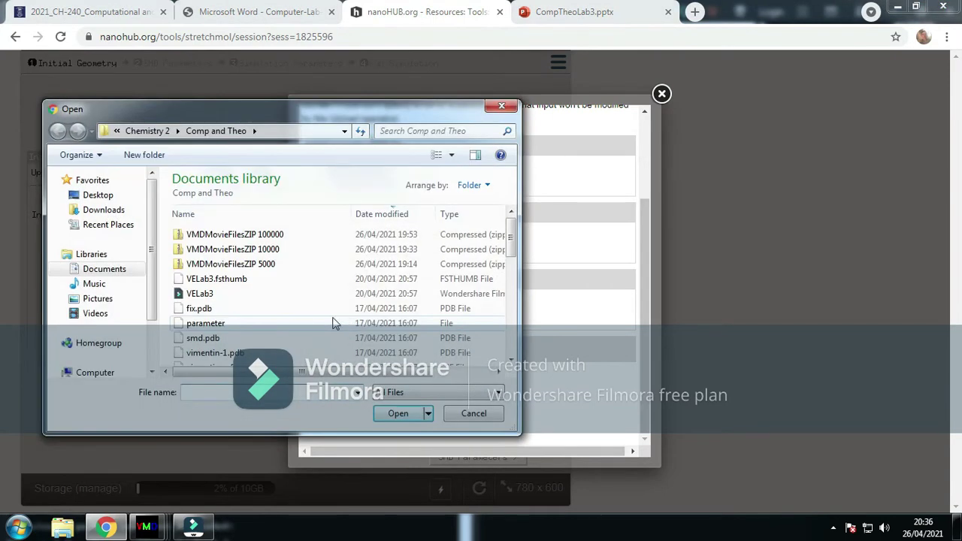
left_click(218, 309)
left_click(402, 415)
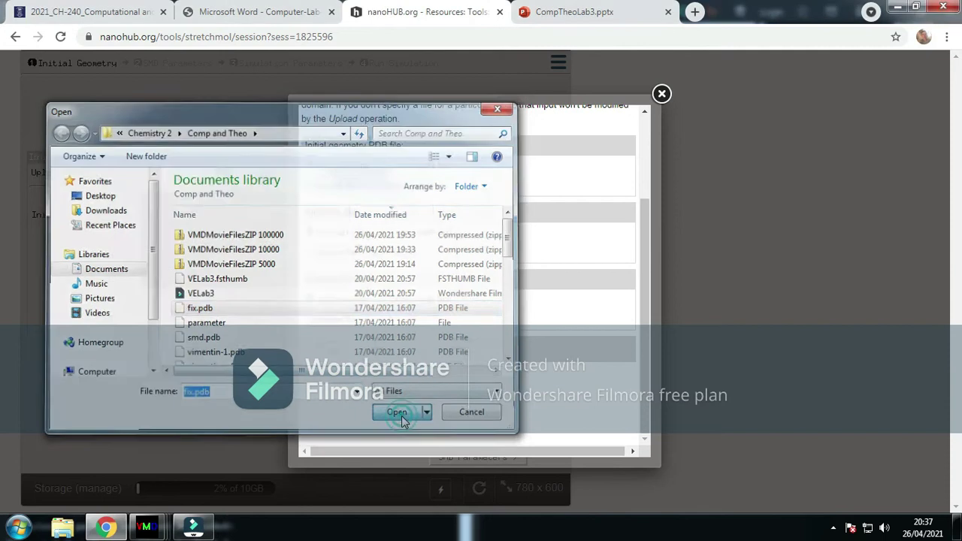
left_click(326, 349)
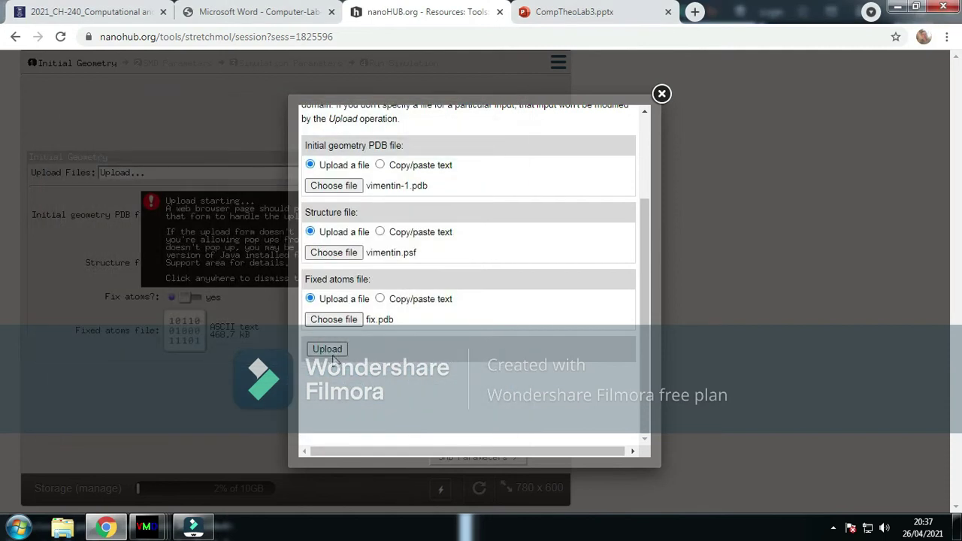
left_click(335, 353)
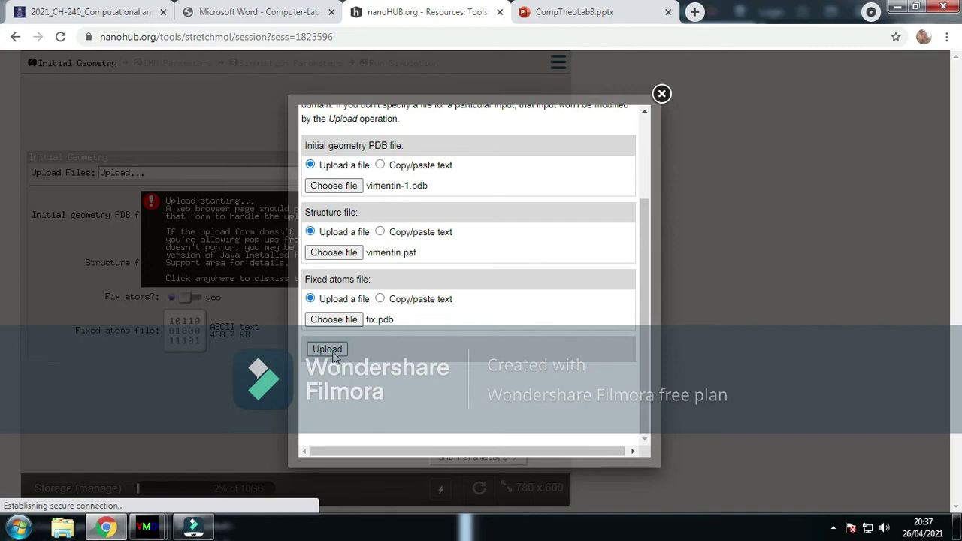
scroll(387, 326, "up", 2)
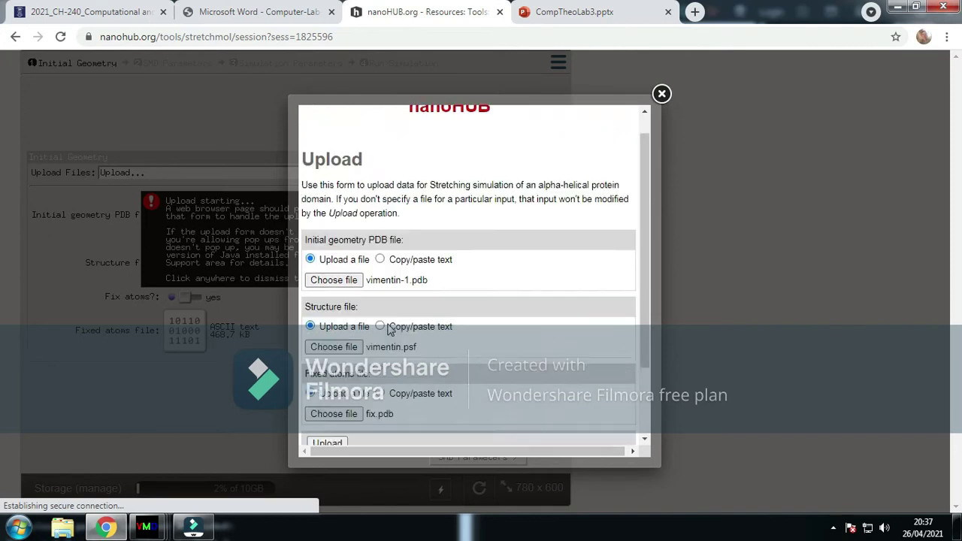
scroll(389, 329, "down", 1)
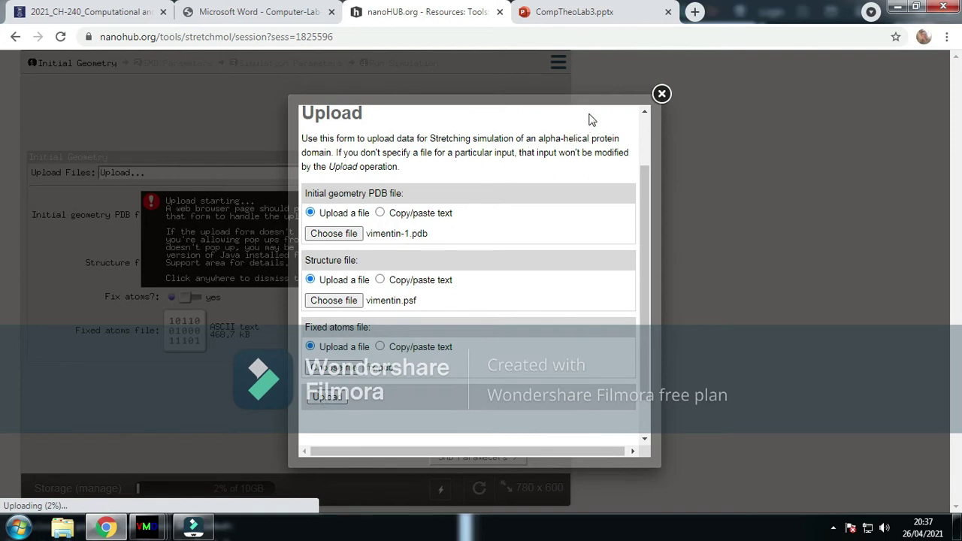
Step: Close the upload form, dismiss the upload message and advance to the SMD parameters
left_click(662, 95)
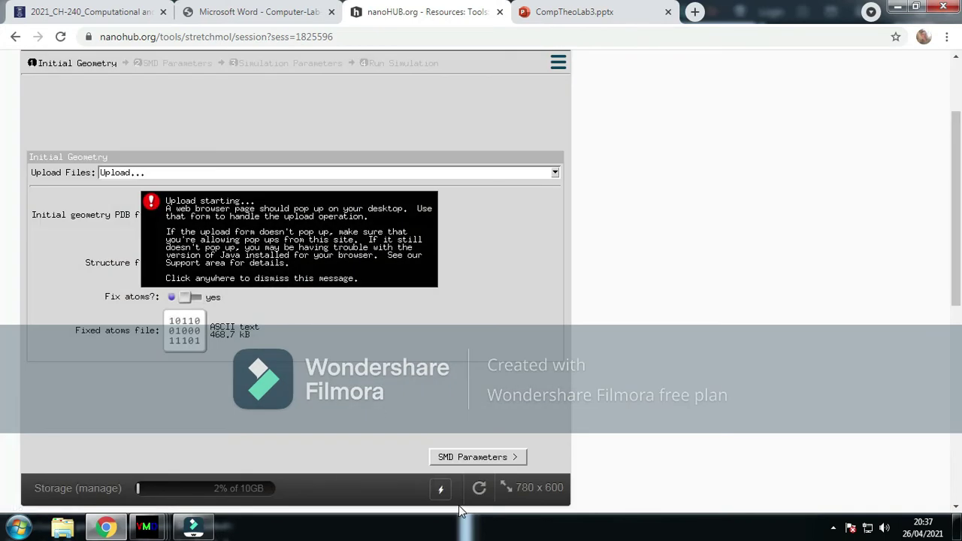
left_click(463, 462)
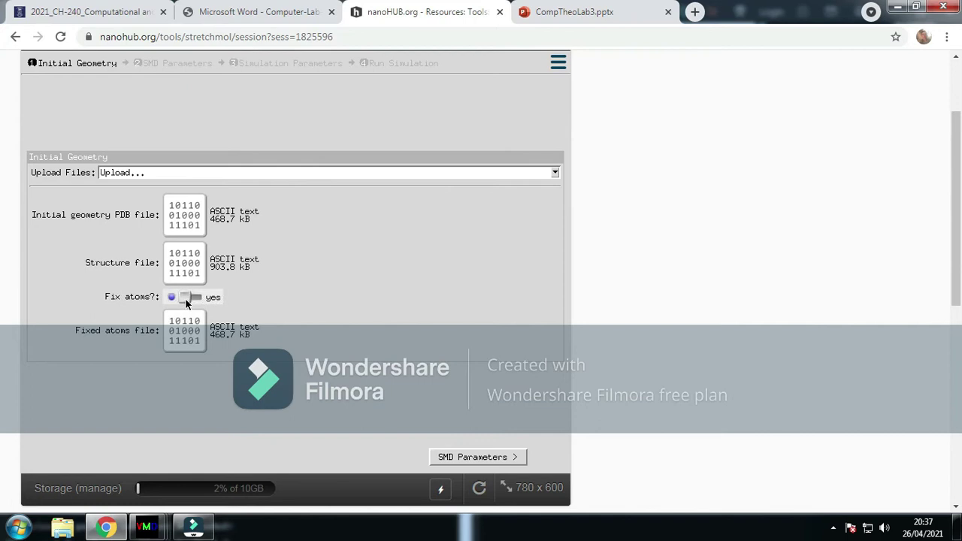
left_click(455, 456)
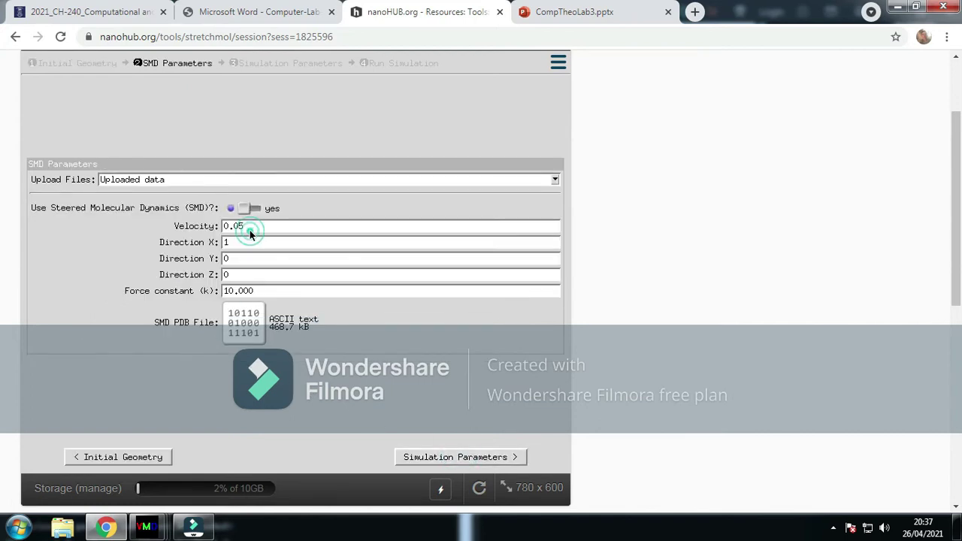
Step: Re-enter the steering velocity as 0.05 in the SMD parameters
left_click(242, 229)
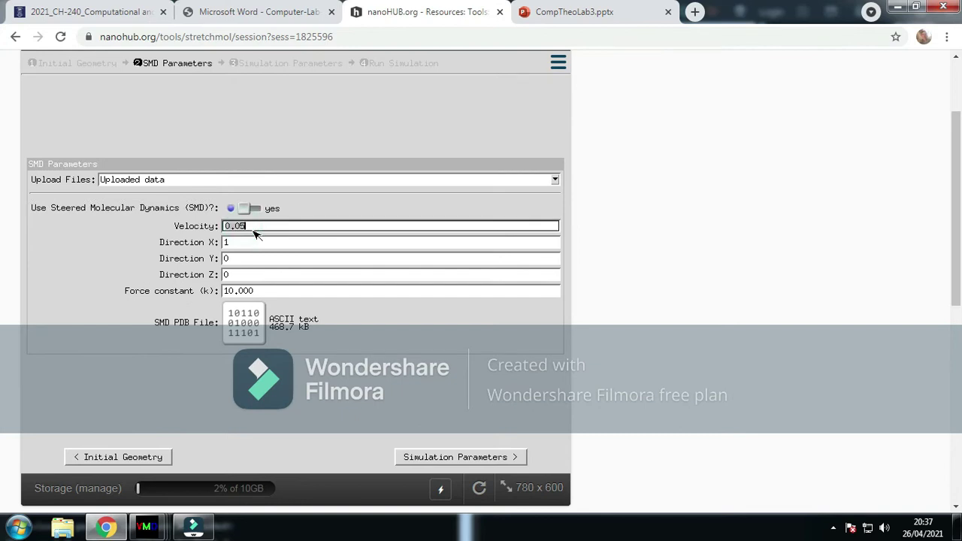
key("BackSpace")
type("05")
key("Left")
type("0")
key("BackSpace")
key("BackSpace")
left_click(232, 246)
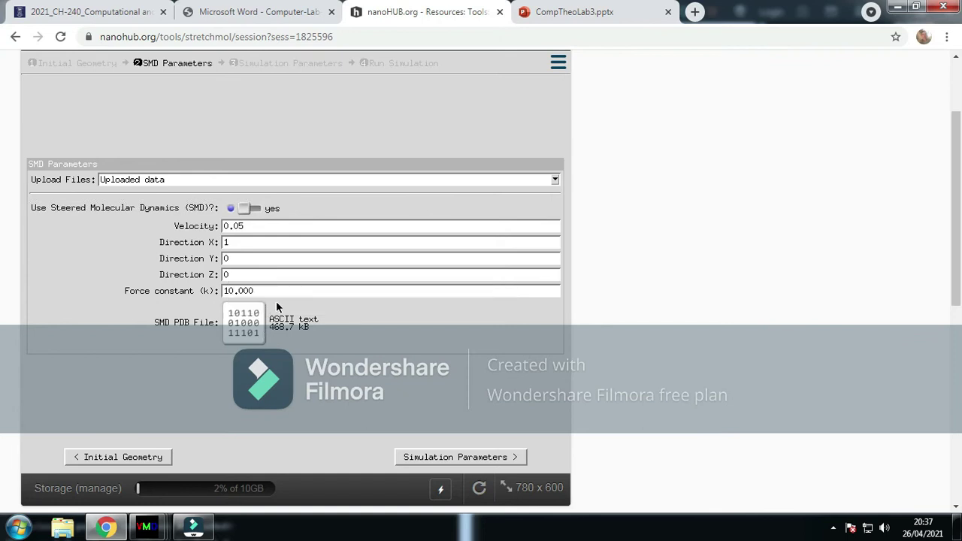
Step: Look ahead at the simulation parameters, go back to the SMD parameters and open the SMD PDB file upload form
left_click(474, 458)
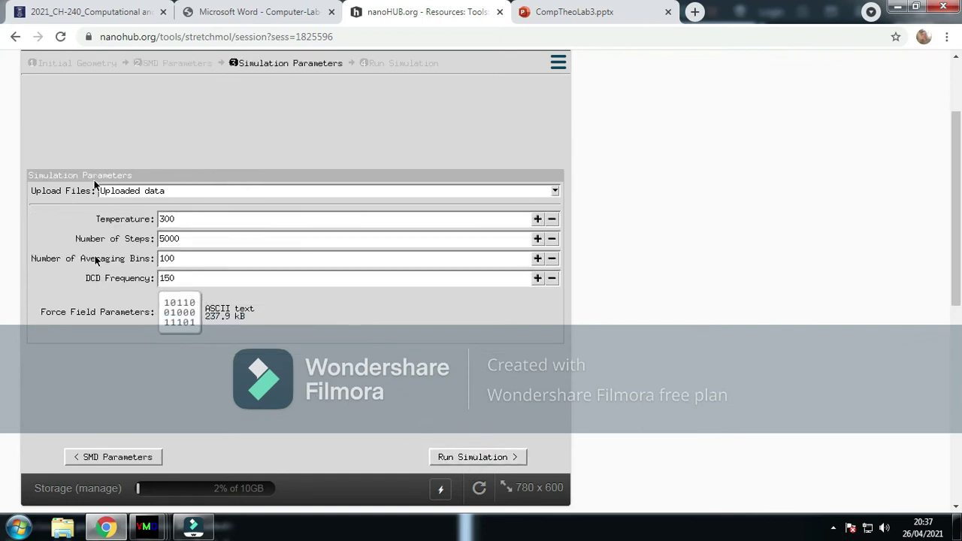
left_click(76, 458)
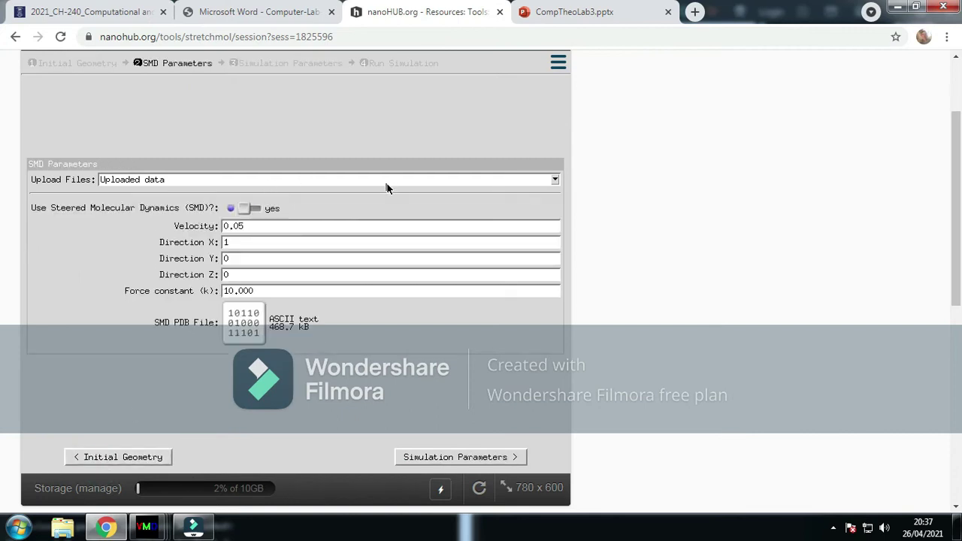
left_click(551, 180)
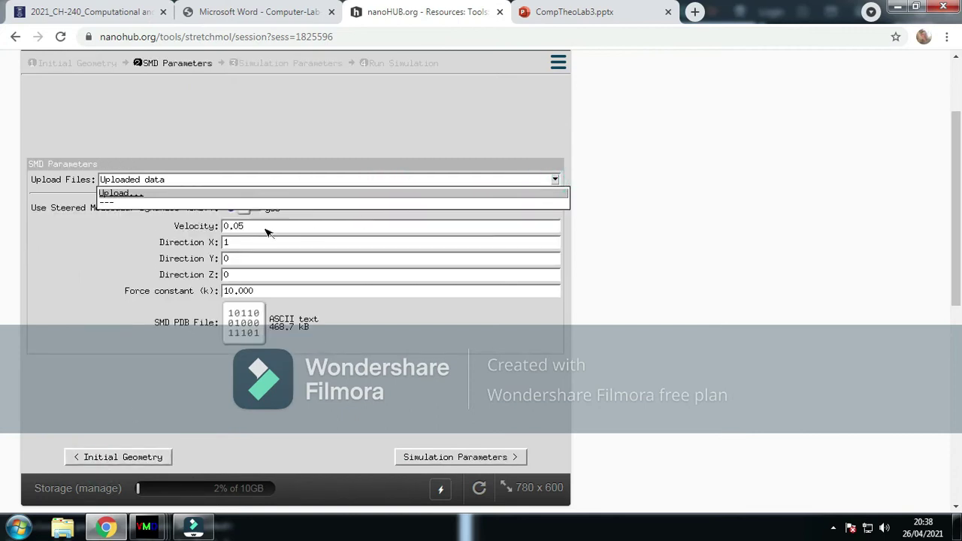
left_click(128, 194)
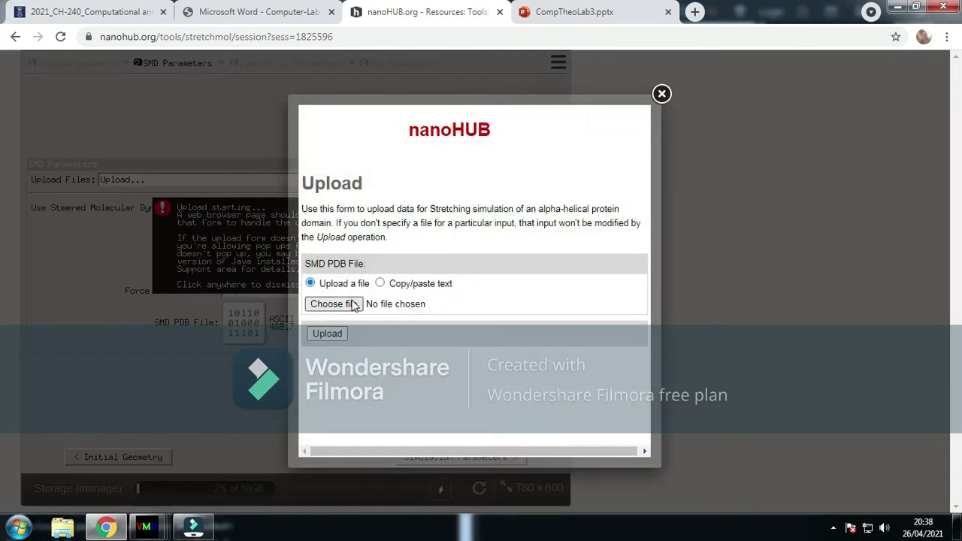
Step: Locate smd.pdb as the SMD PDB file, cancel the selection and close the upload form
left_click(352, 305)
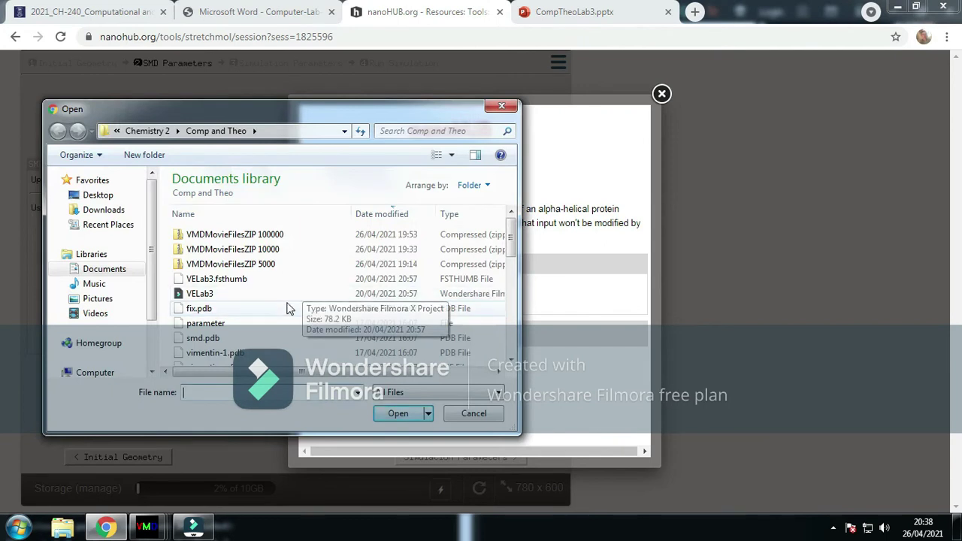
left_click(218, 337)
scroll(221, 338, "down", 1)
scroll(214, 300, "down", 5)
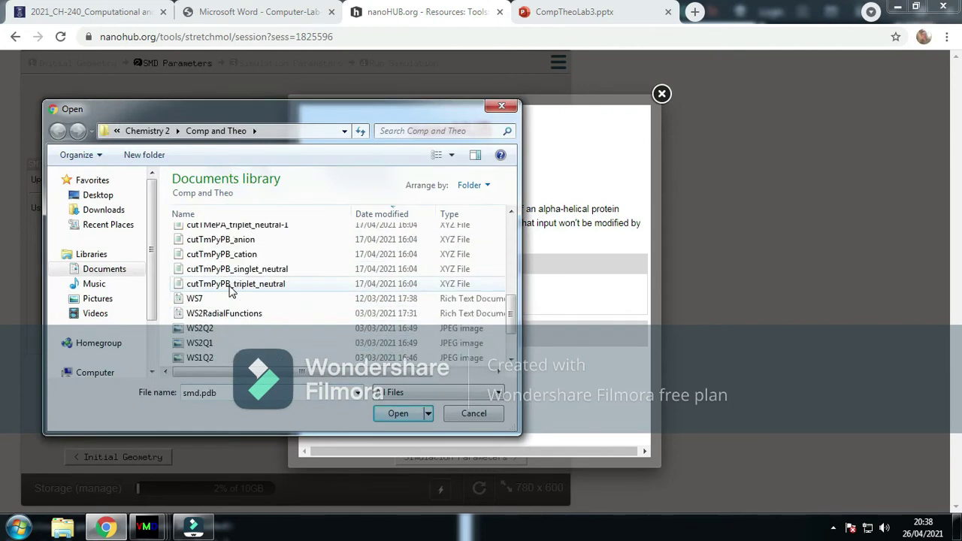
scroll(230, 292, "down", 1)
scroll(230, 291, "up", 5)
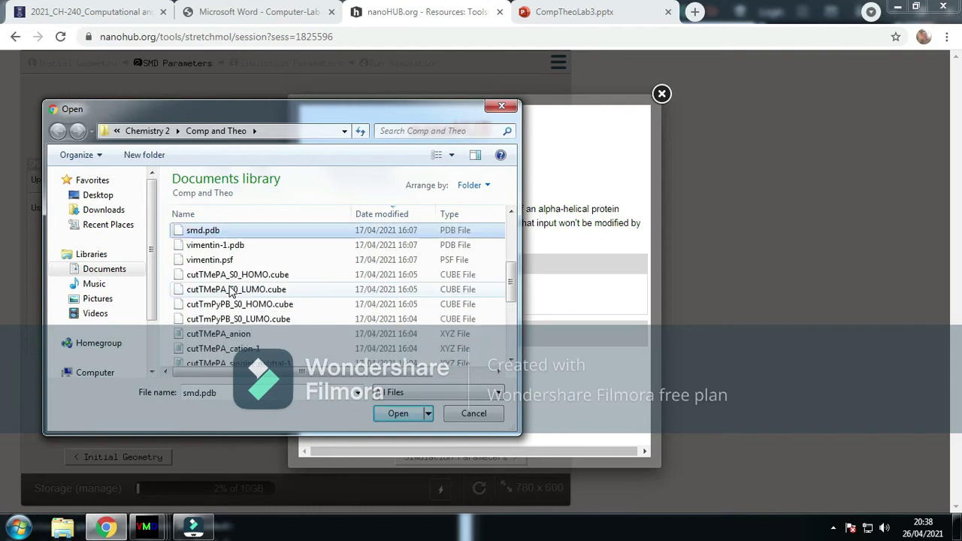
scroll(231, 292, "up", 1)
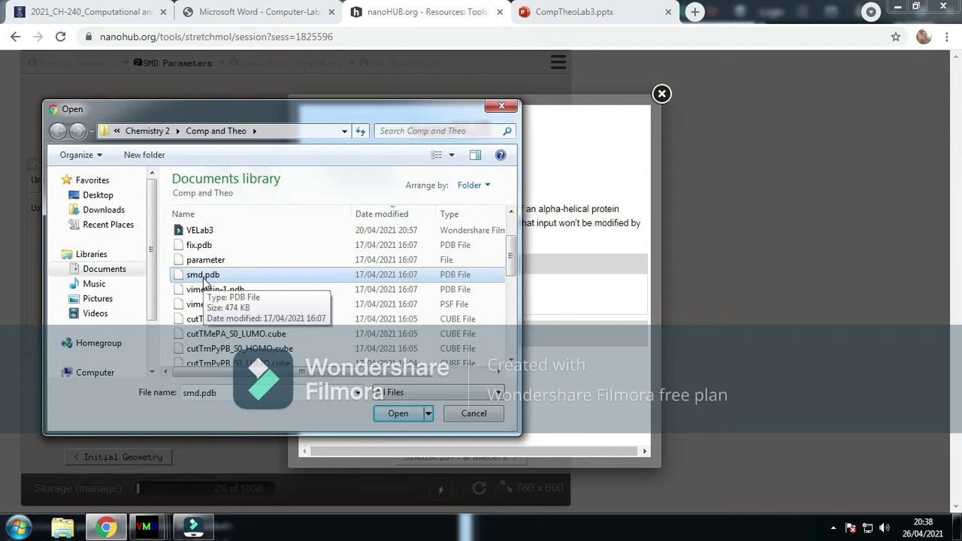
left_click(489, 419)
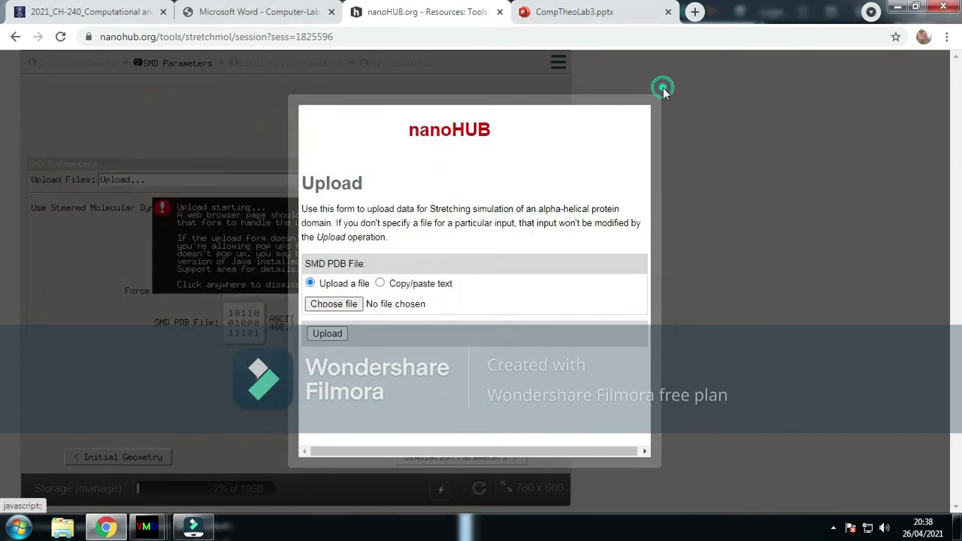
left_click(662, 94)
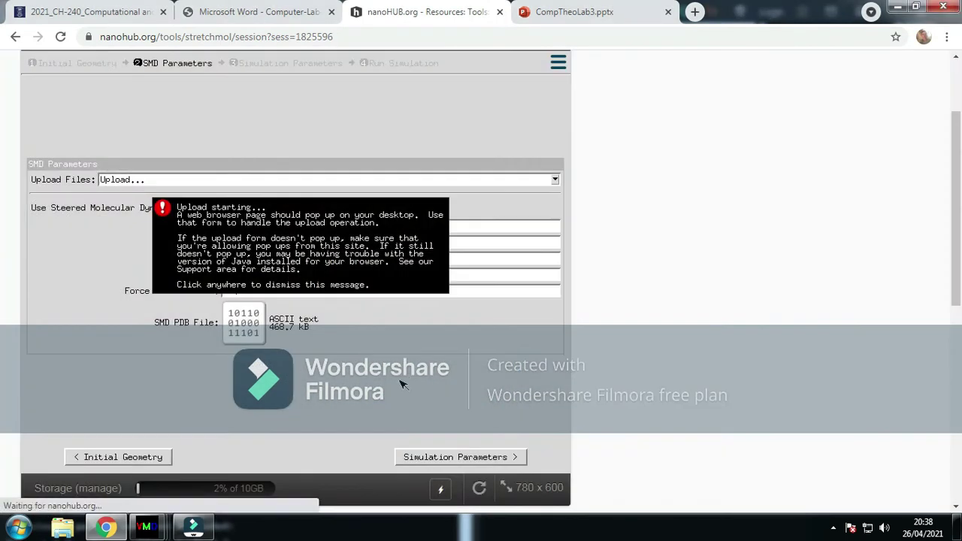
Step: Dismiss the upload message, advance to the simulation parameters and open the force field parameters upload form
left_click(463, 385)
left_click(458, 458)
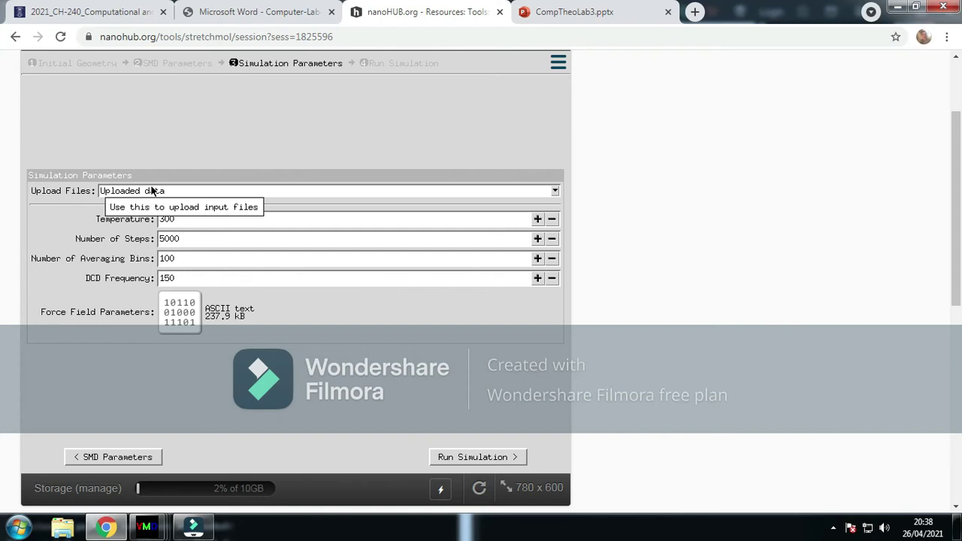
left_click(154, 191)
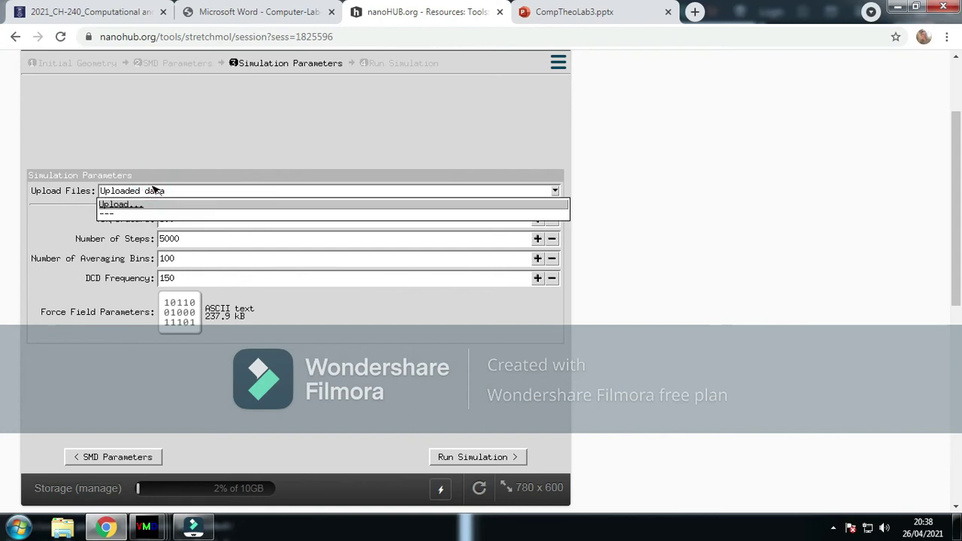
left_click(278, 206)
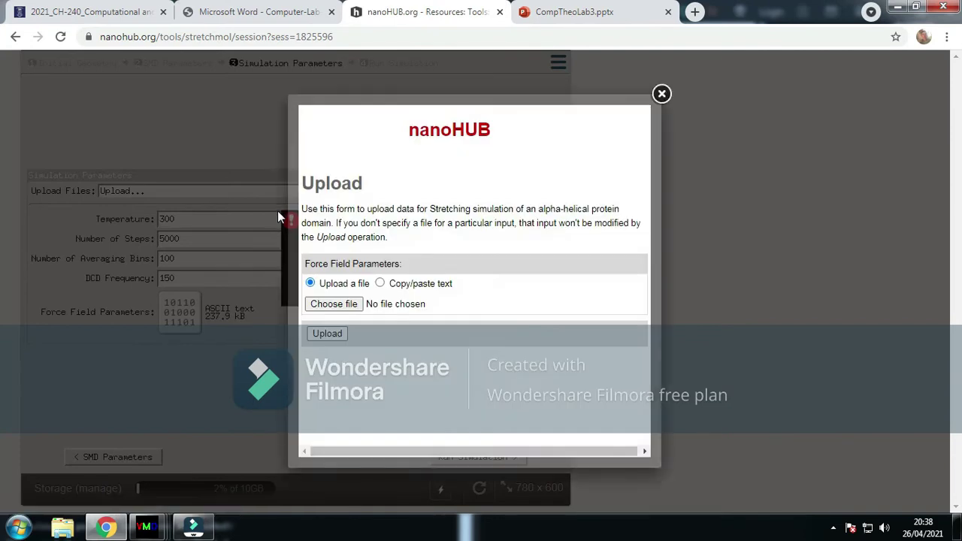
Step: Choose the file named parameter as the force field parameters file
left_click(339, 305)
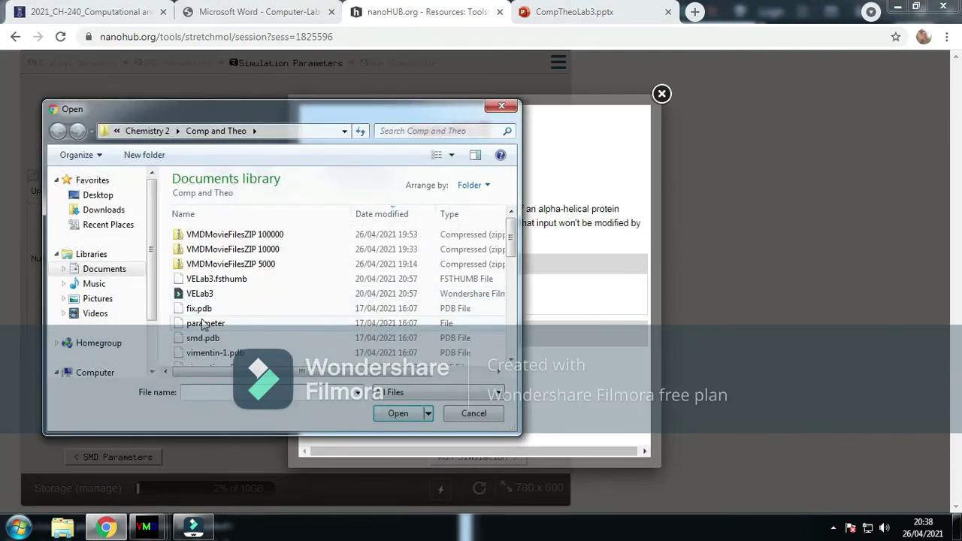
left_click(202, 323)
left_click(398, 414)
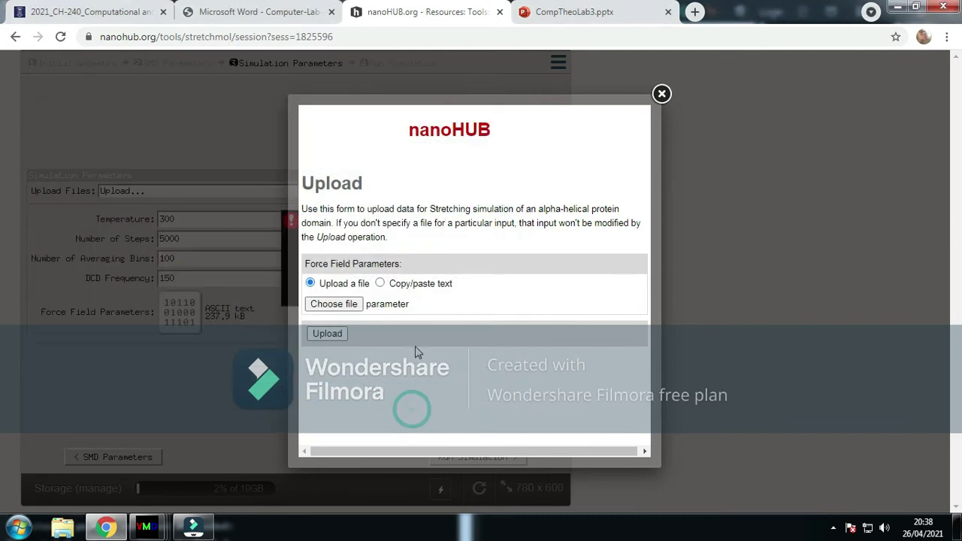
Step: Upload the chosen force field parameters file, close the upload form and advance to the simulation run page
left_click(327, 335)
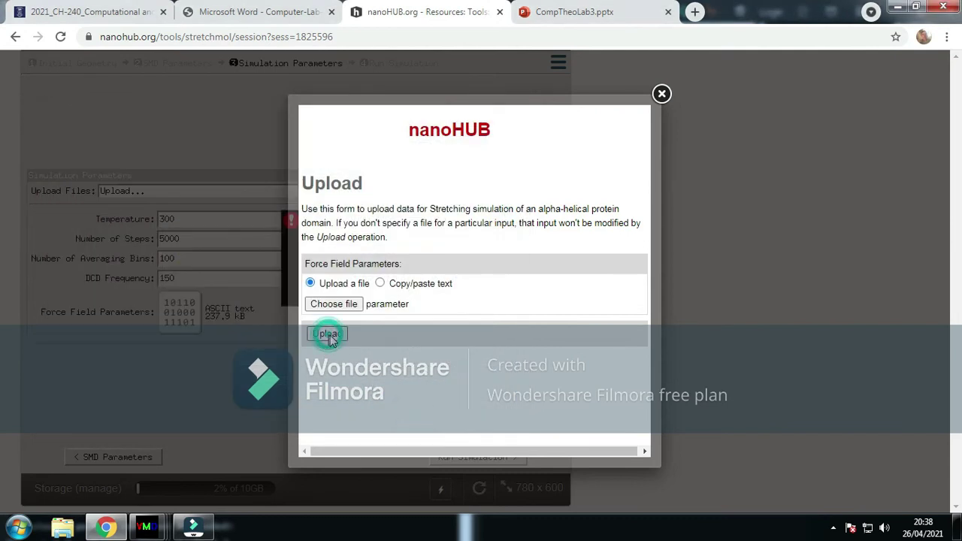
left_click(661, 96)
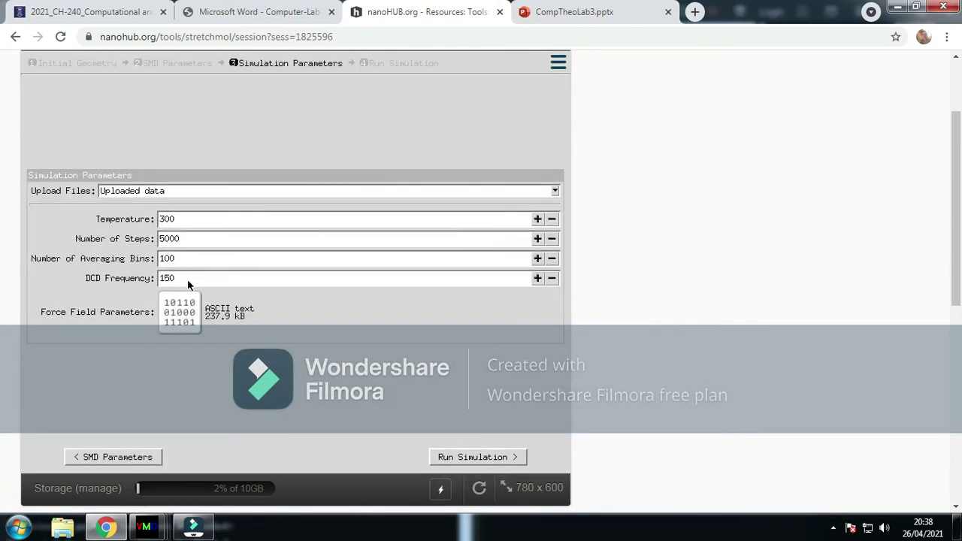
left_click(181, 239)
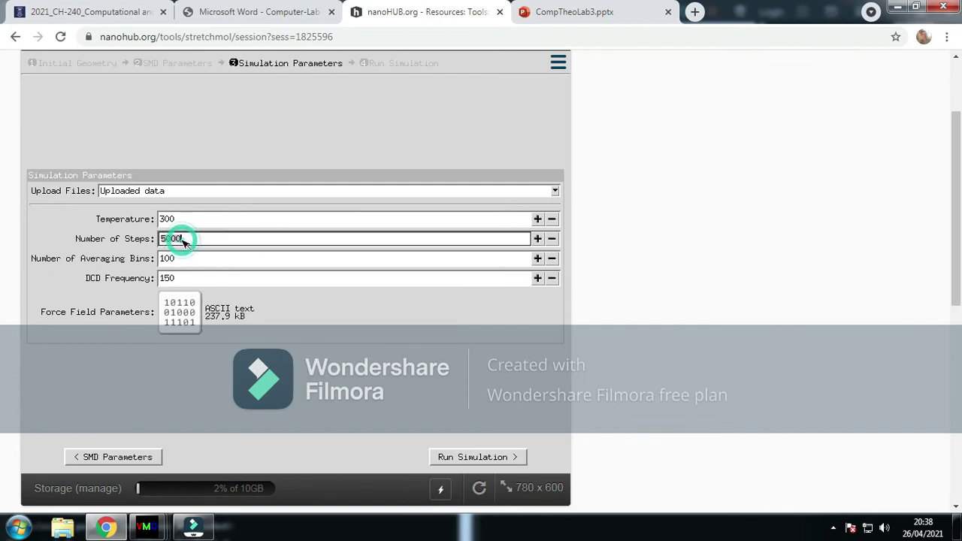
left_click(182, 239)
left_click(443, 458)
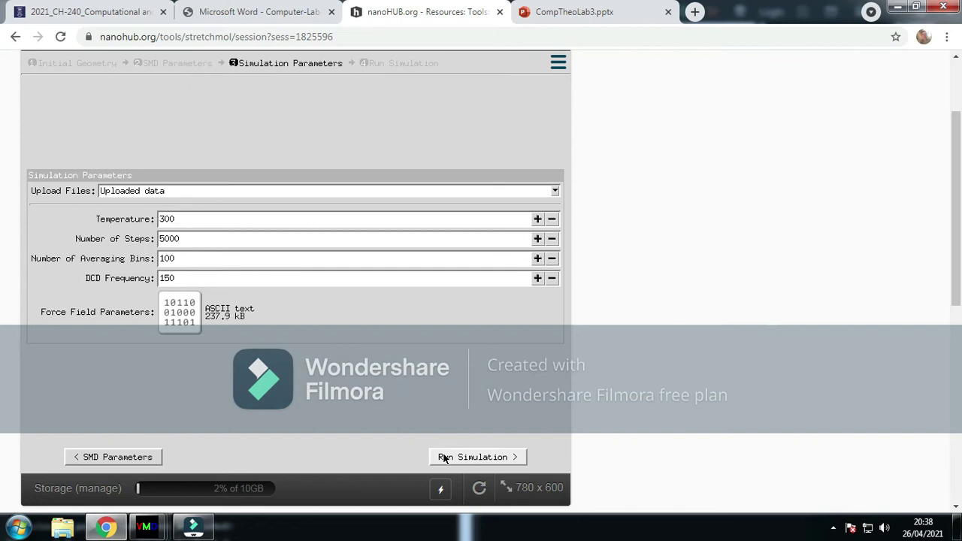
left_click(481, 461)
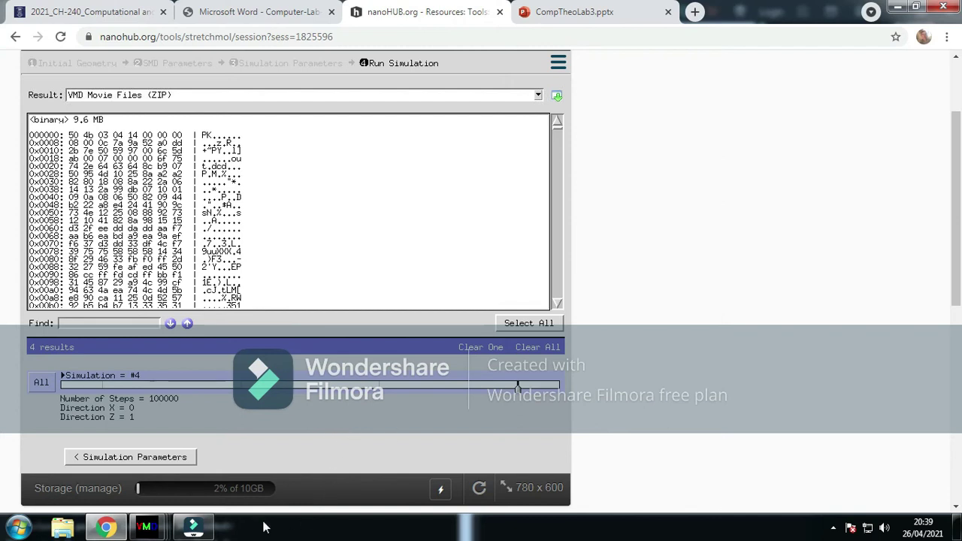
Step: Return to the simulation parameters and set the number of steps to 100000
left_click(85, 460)
left_click(191, 240)
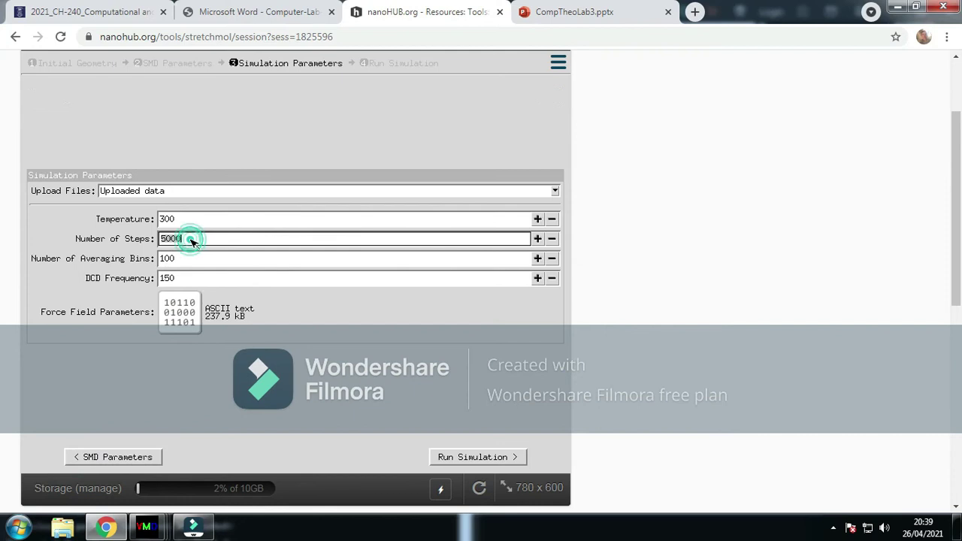
key("BackSpace")
key("BackSpace")
key("BackSpace")
key("BackSpace")
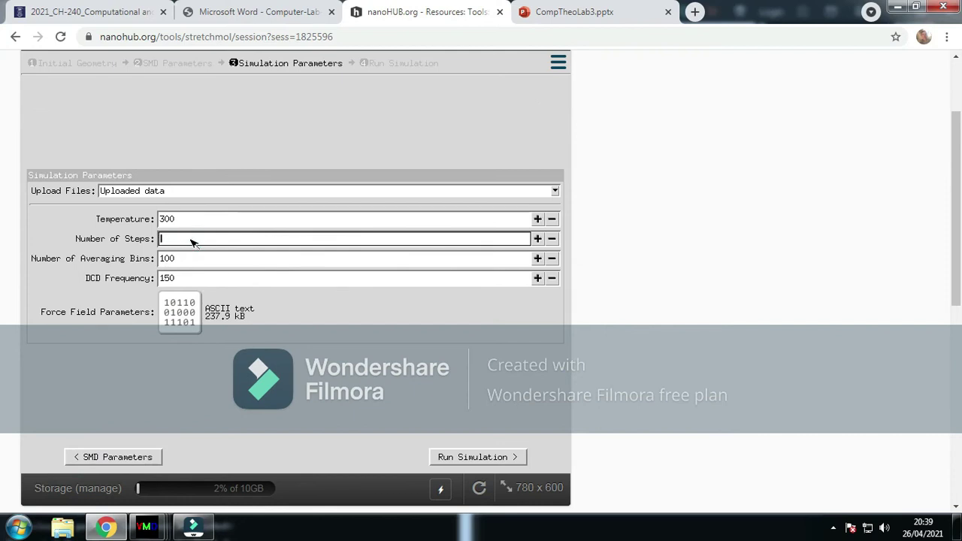
type("100000")
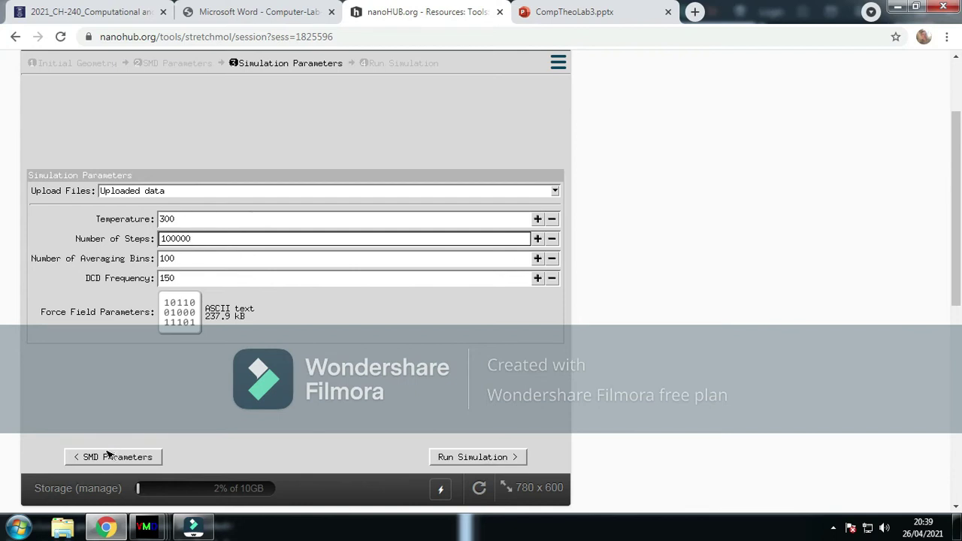
Step: Go back to the SMD parameters and set Direction Z to 1 and Direction X to 0
left_click(105, 458)
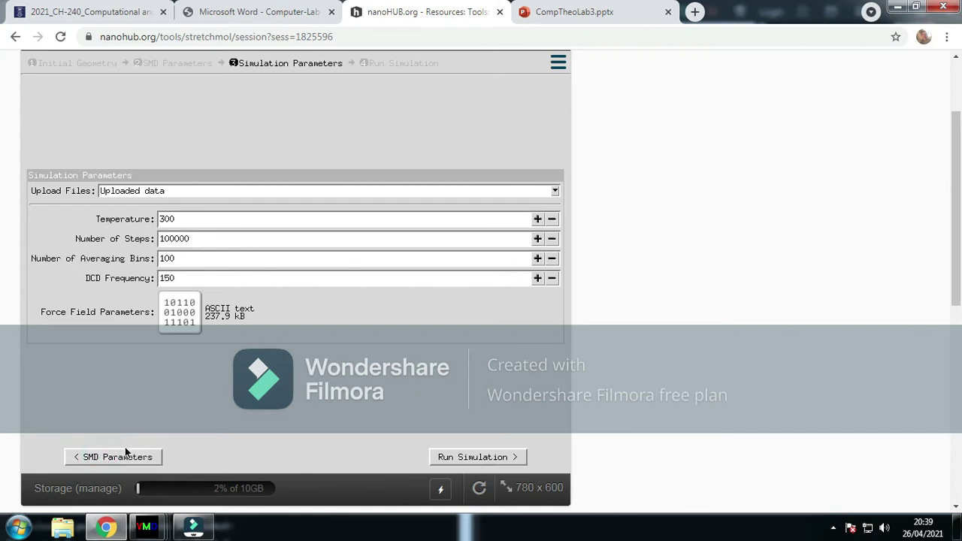
left_click(120, 457)
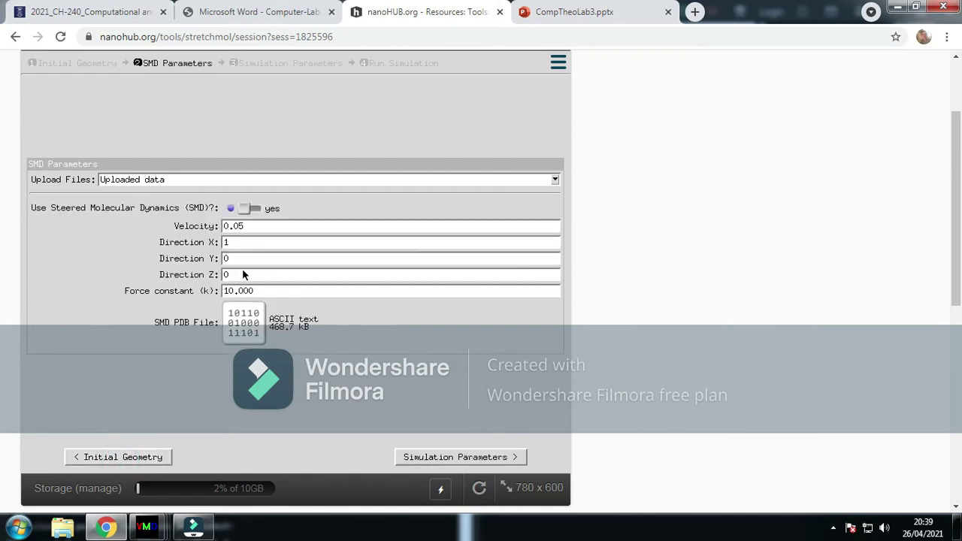
left_click(242, 272)
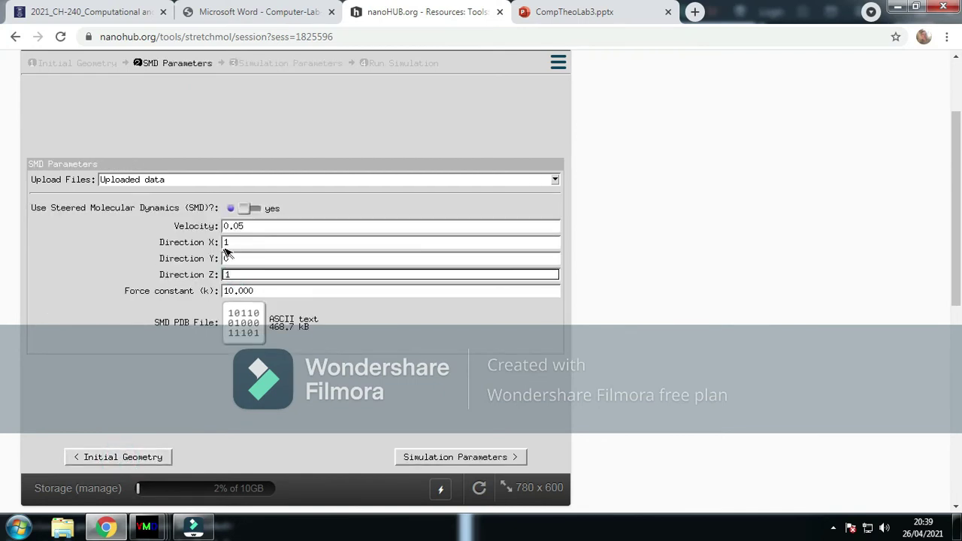
left_click(236, 244)
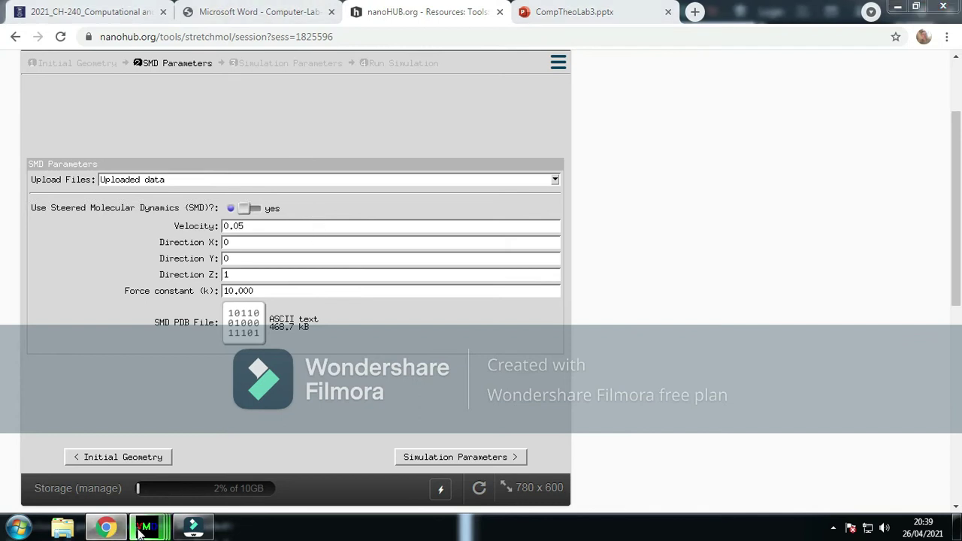
Step: Switch to VMD, bring up its windows and place the OpenGL display beside the main window
mouse_move(140, 531)
left_click(392, 454)
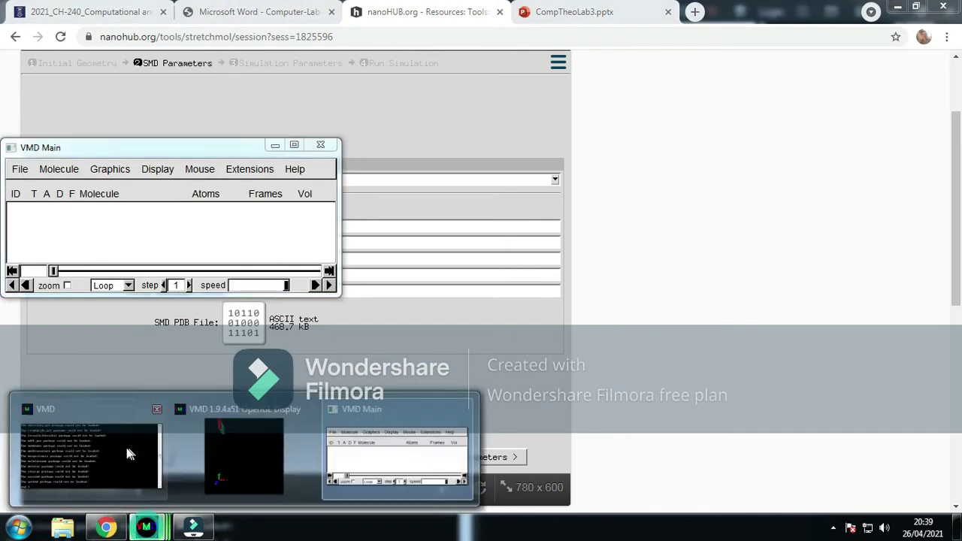
left_click(126, 451)
left_click(244, 452)
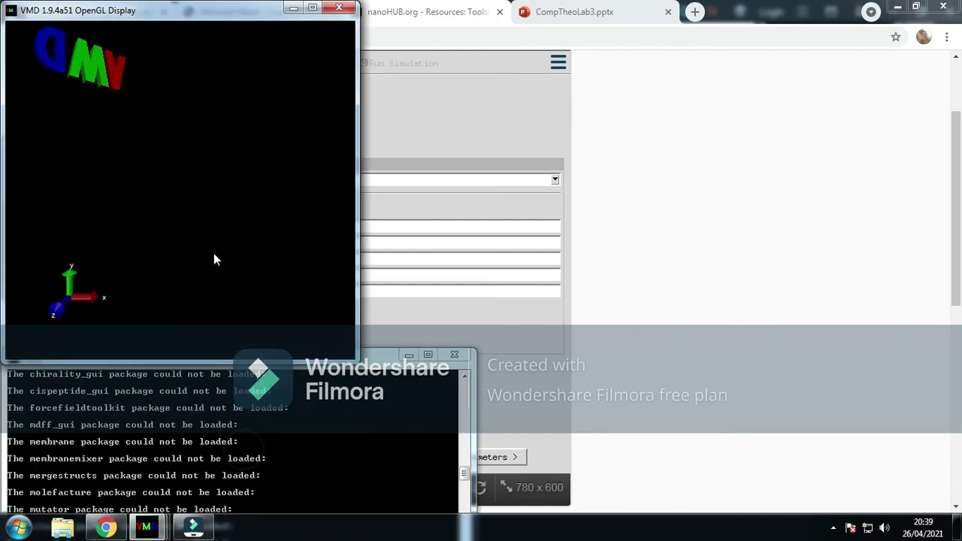
left_click_drag(229, 10, 678, 71)
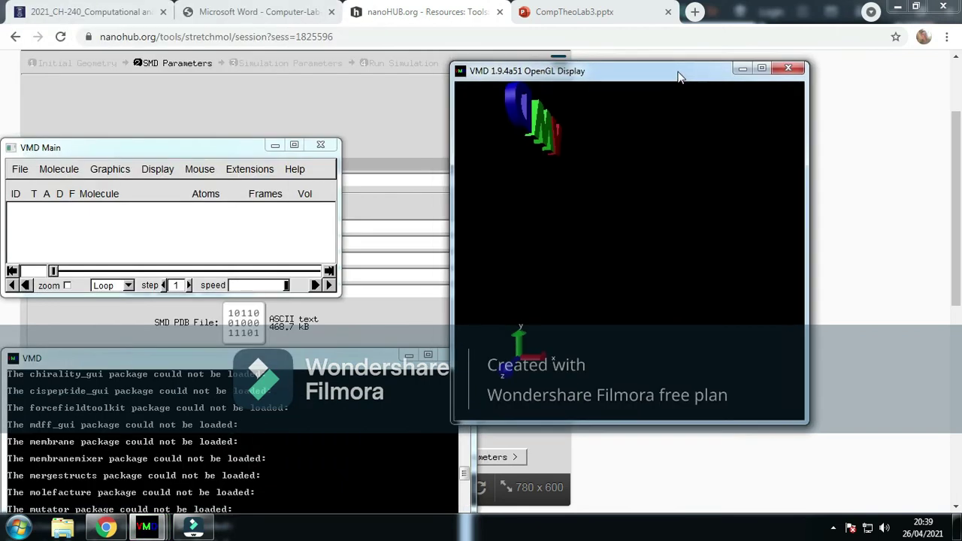
left_click(208, 147)
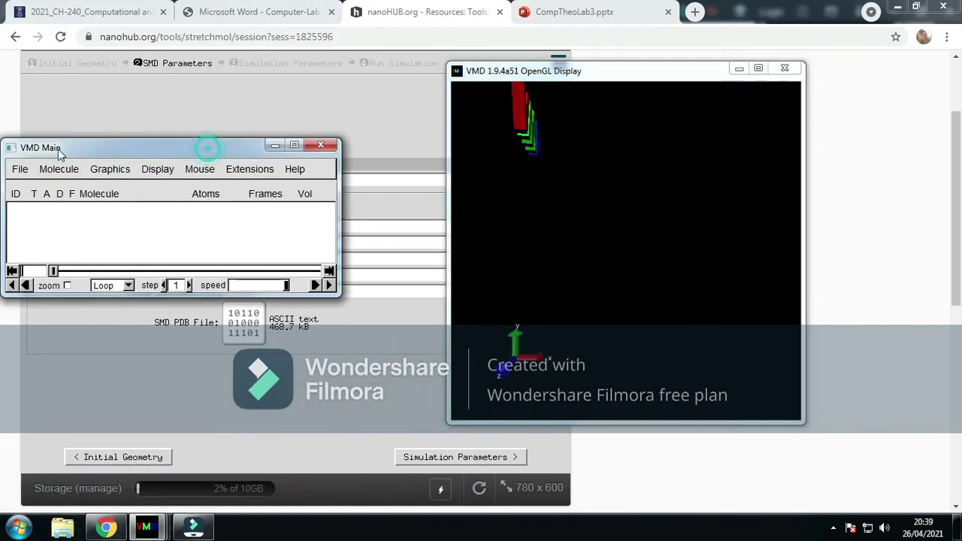
Step: Start loading a new molecule and browse to the Comp and Theo folder inside Chemistry 2 in Documents
left_click(19, 169)
left_click(34, 192)
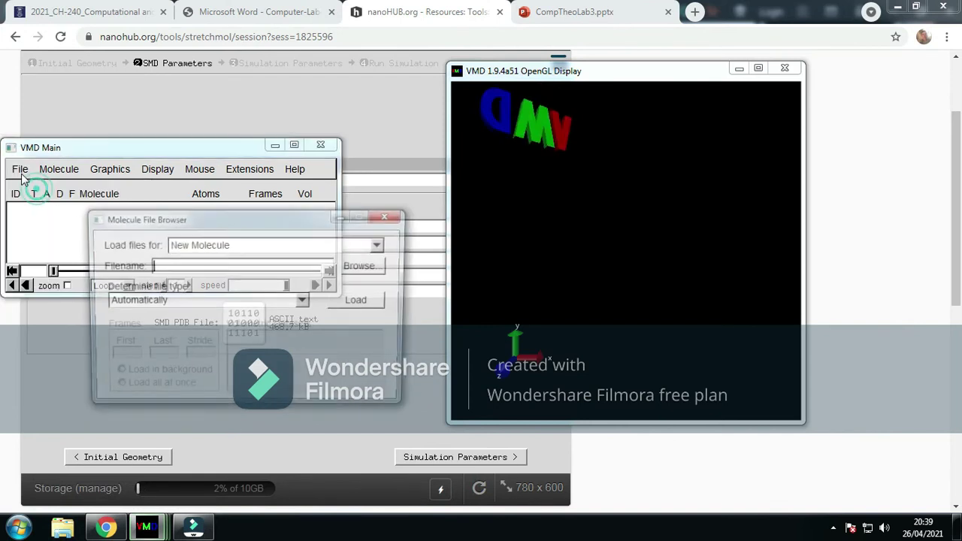
left_click(361, 266)
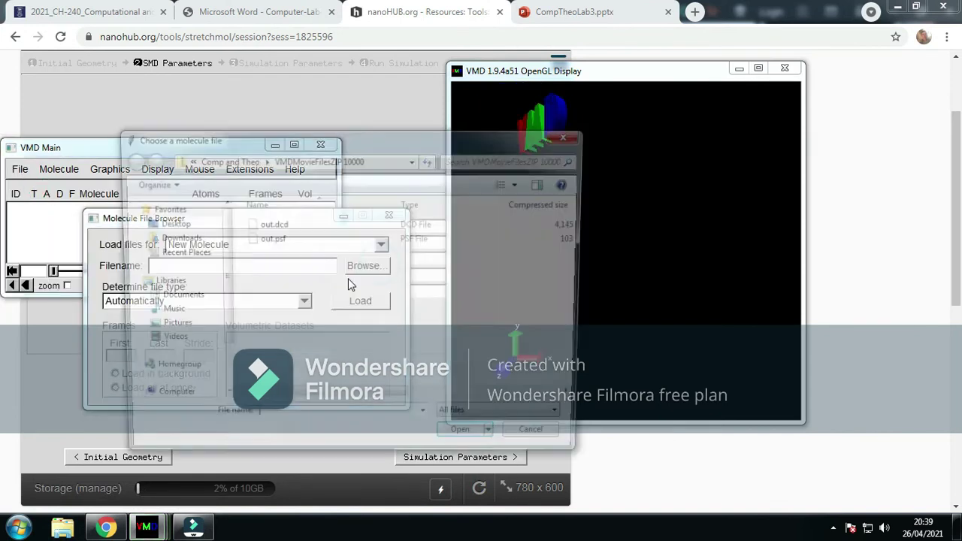
left_click(179, 299)
left_click(281, 265)
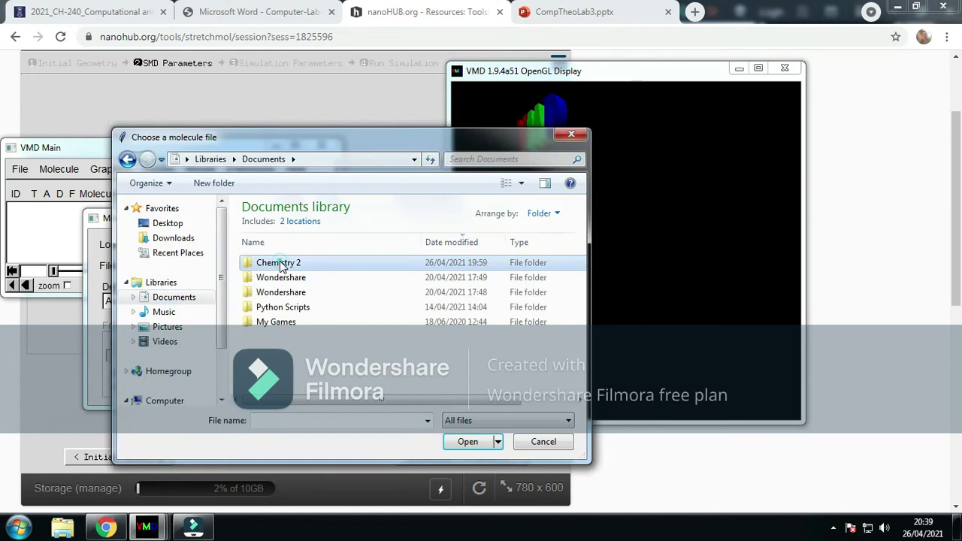
double_click(281, 264)
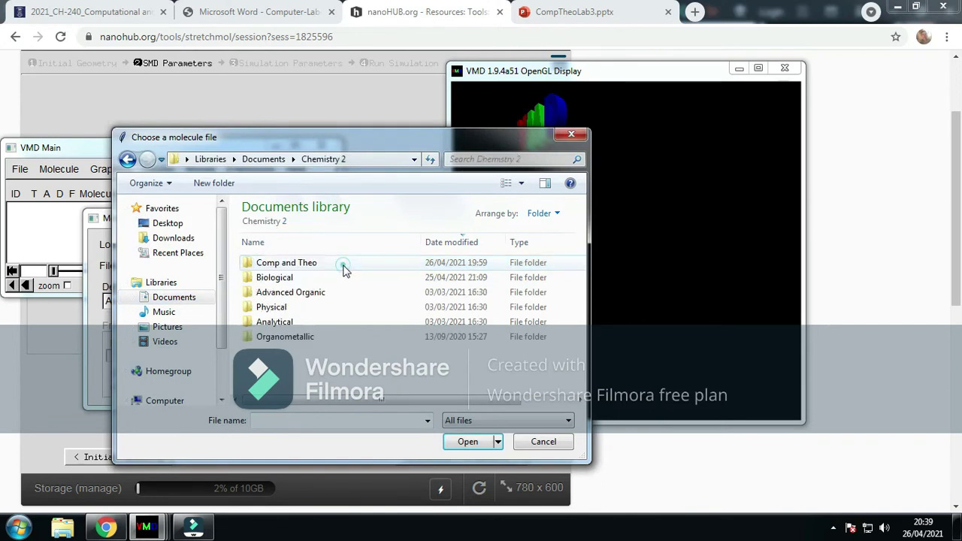
double_click(312, 265)
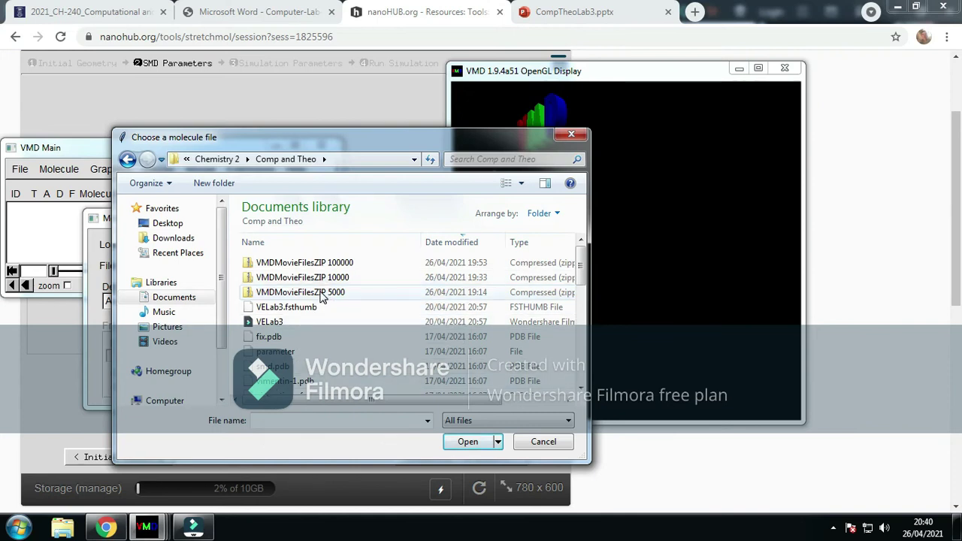
Step: Load out.psf from the VMDMovieFilesZIP 5000 archive as a new molecule
left_click(321, 296)
right_click(319, 295)
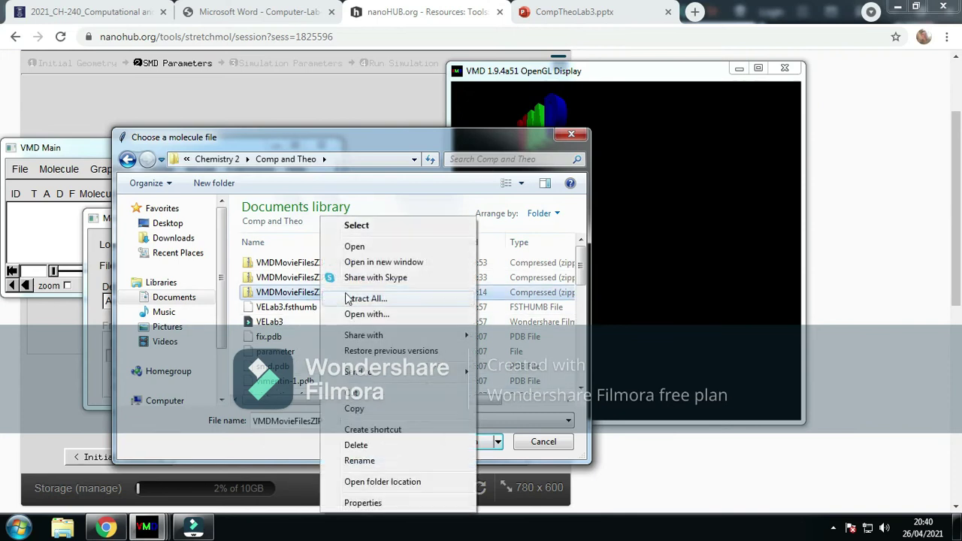
left_click(374, 248)
left_click(263, 238)
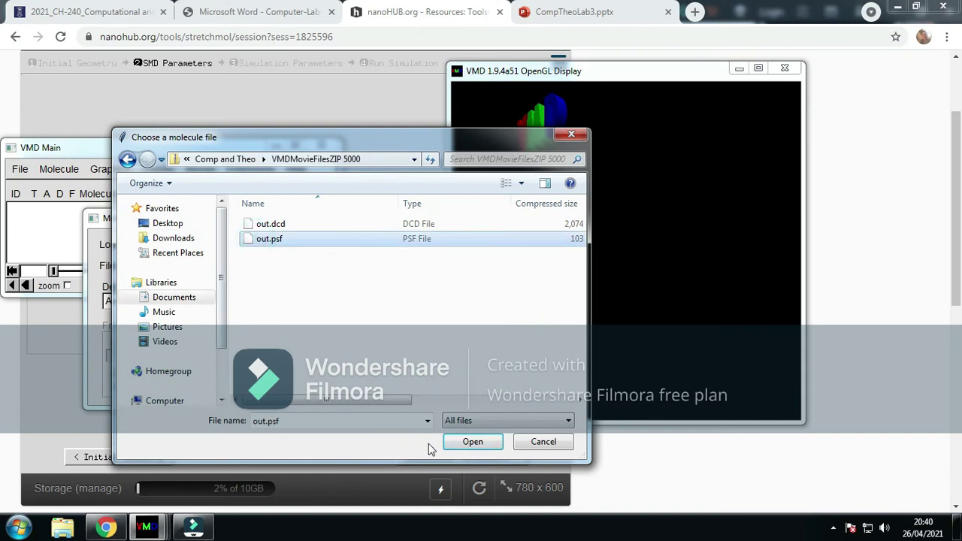
left_click(473, 442)
left_click(362, 304)
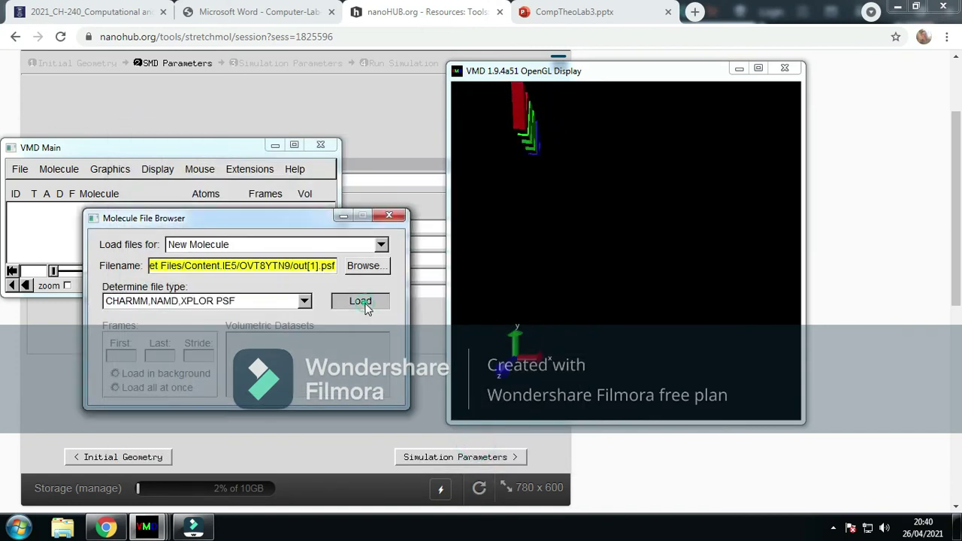
Step: Load the out.dcd trajectory from the VMDMovieFilesZIP 5000 archive into the loaded PSF molecule
left_click(131, 151)
left_click(91, 208)
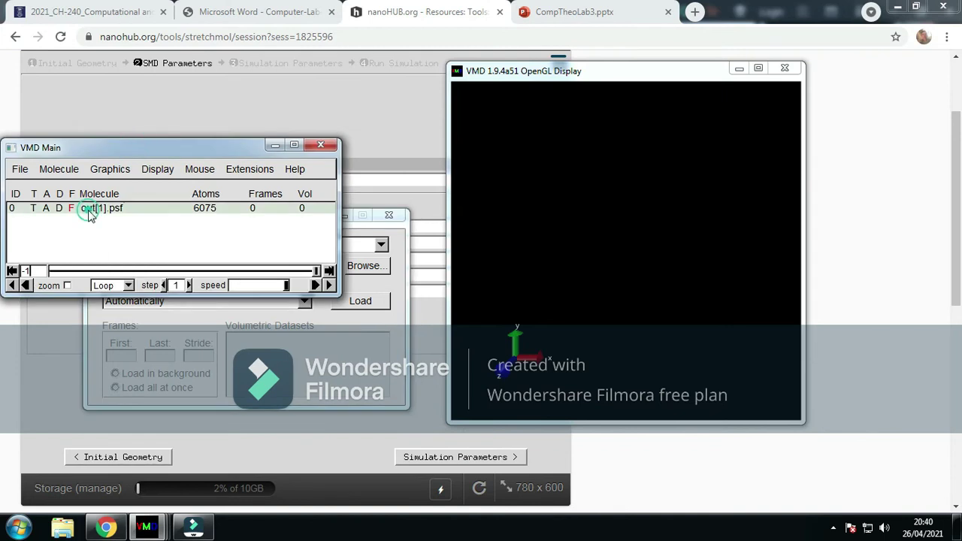
left_click(21, 170)
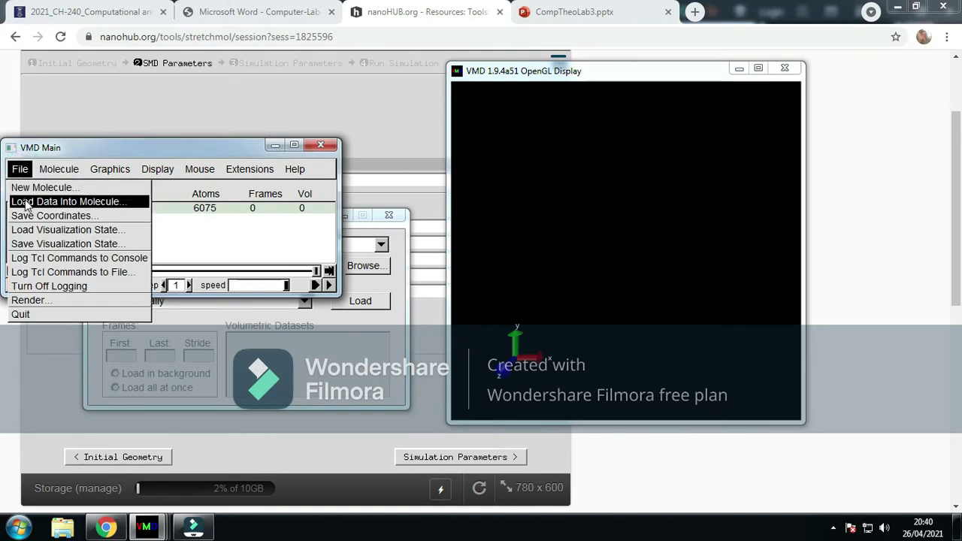
left_click(53, 202)
left_click(367, 267)
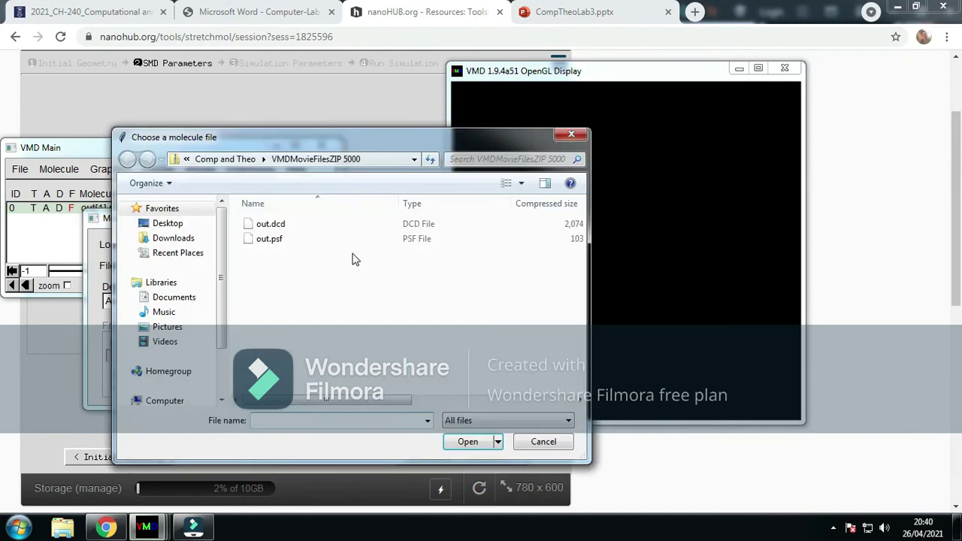
left_click(286, 226)
left_click(468, 441)
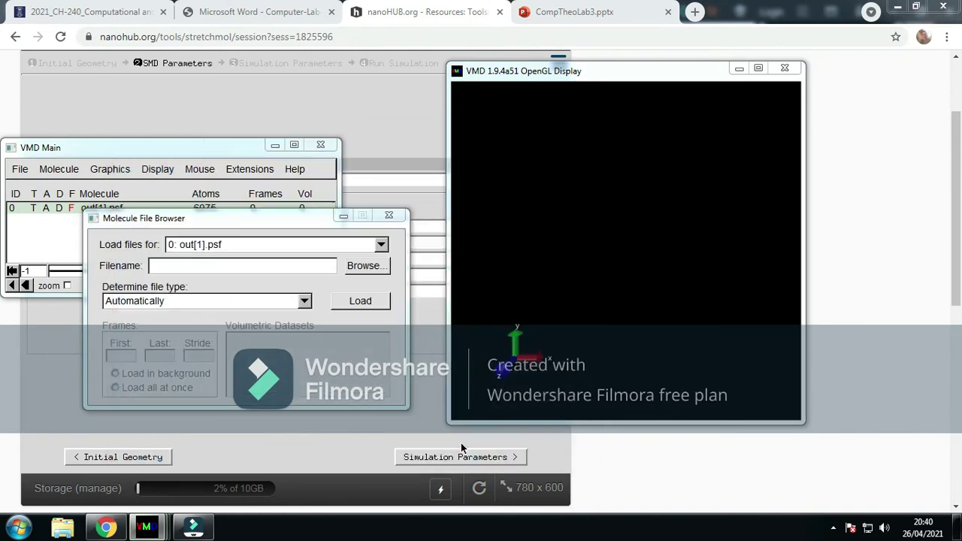
left_click(361, 303)
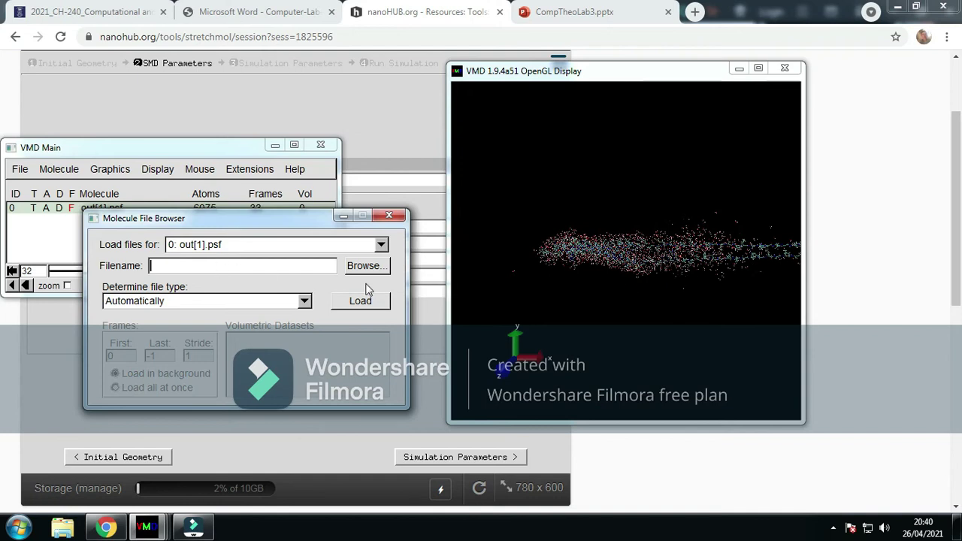
Step: Open the graphical representations of the loaded molecule and create a second representation
left_click(739, 272)
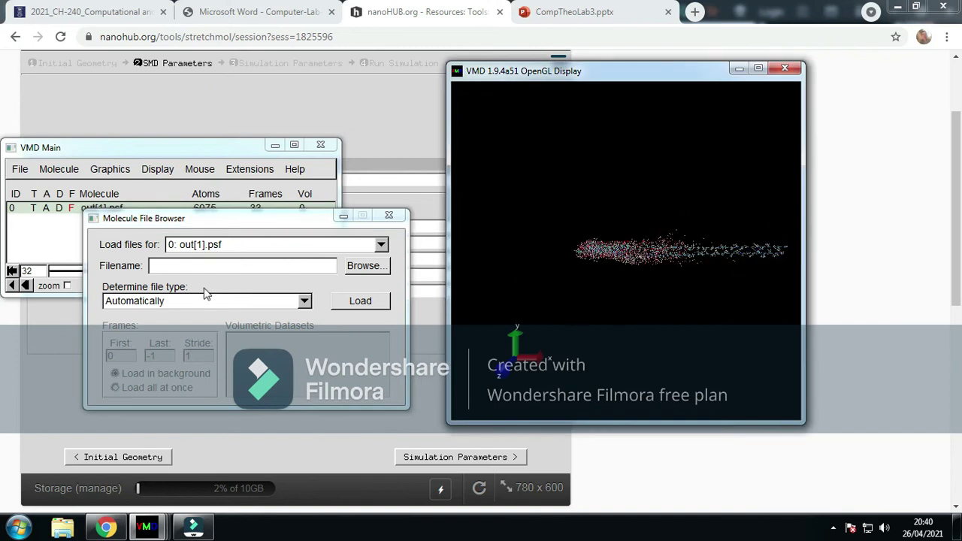
left_click(71, 212)
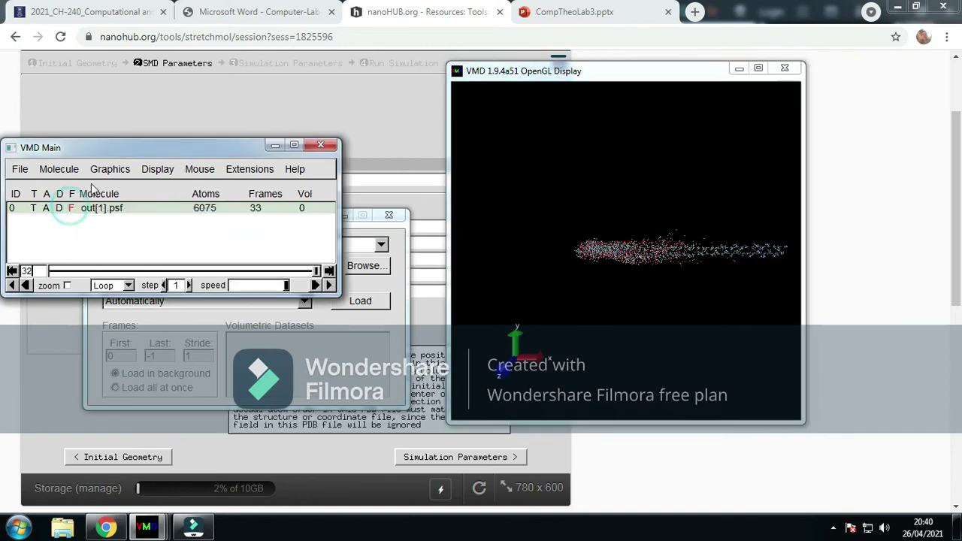
left_click(109, 168)
left_click(122, 187)
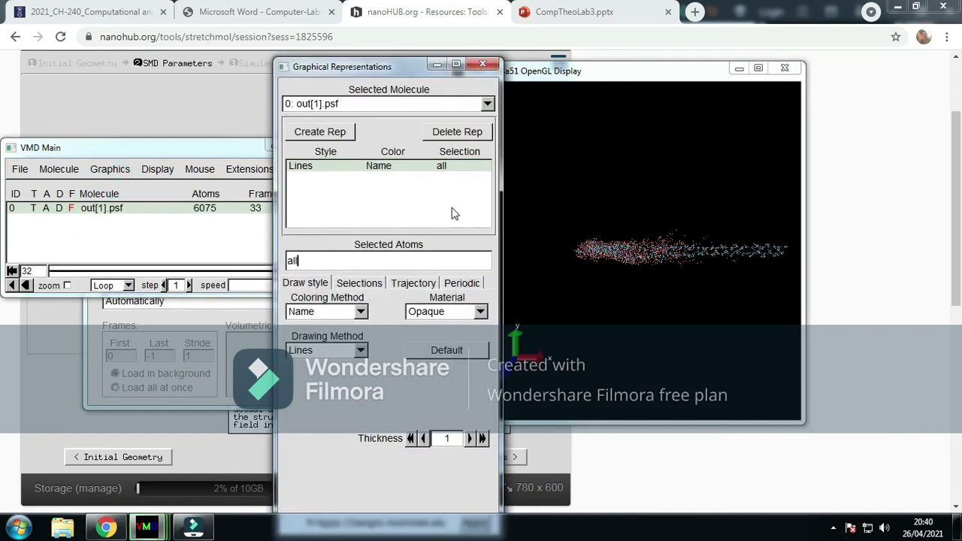
left_click(336, 132)
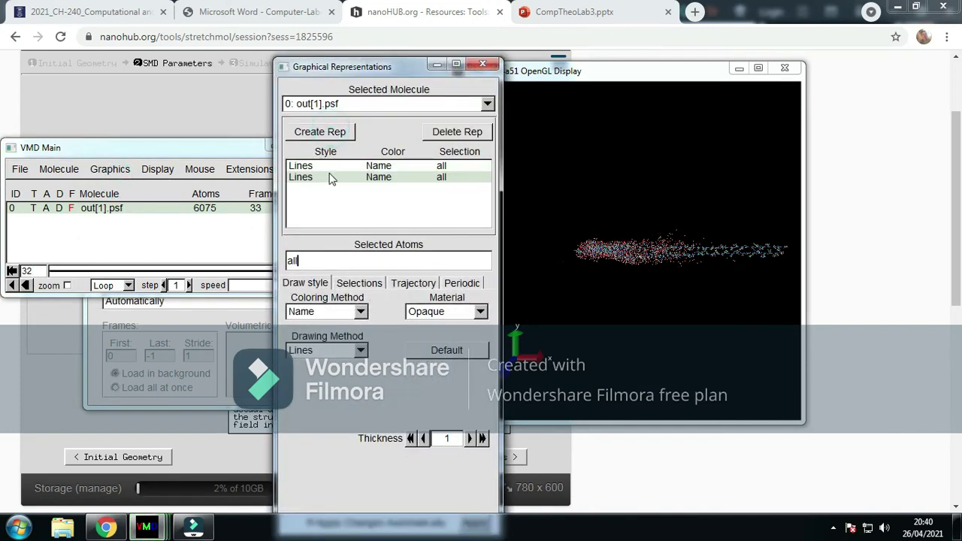
Step: Colour the new representation by Secondary Structure and set its drawing method to NewCartoon
left_click(342, 311)
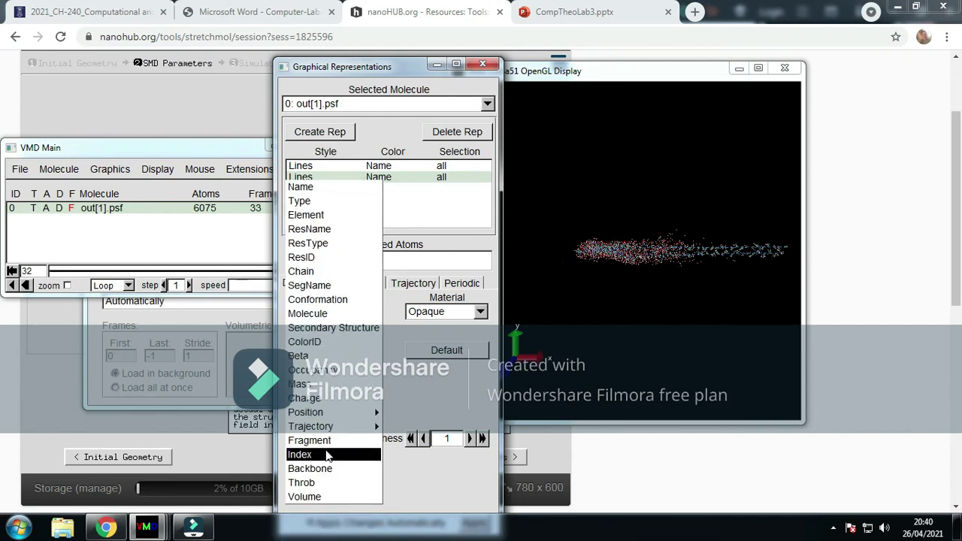
mouse_move(329, 415)
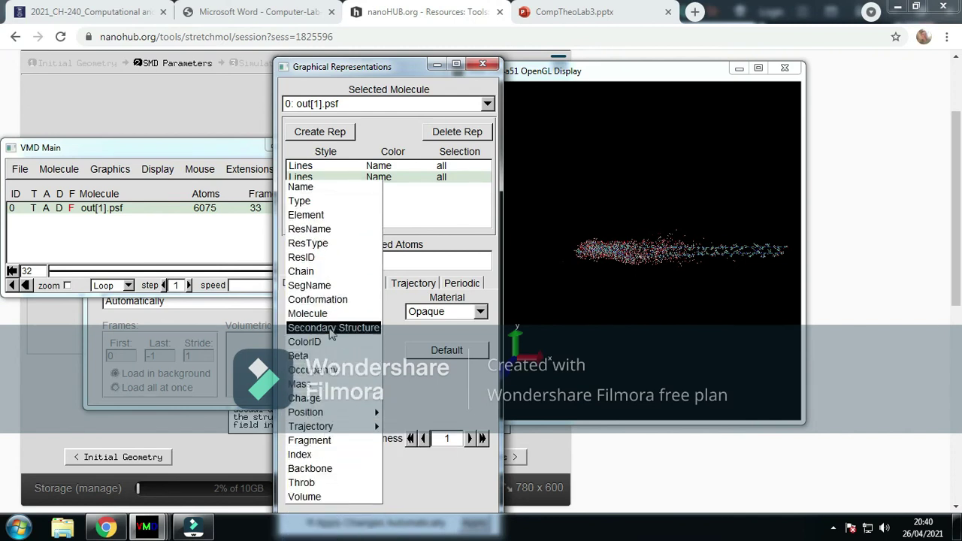
left_click(332, 328)
left_click(361, 351)
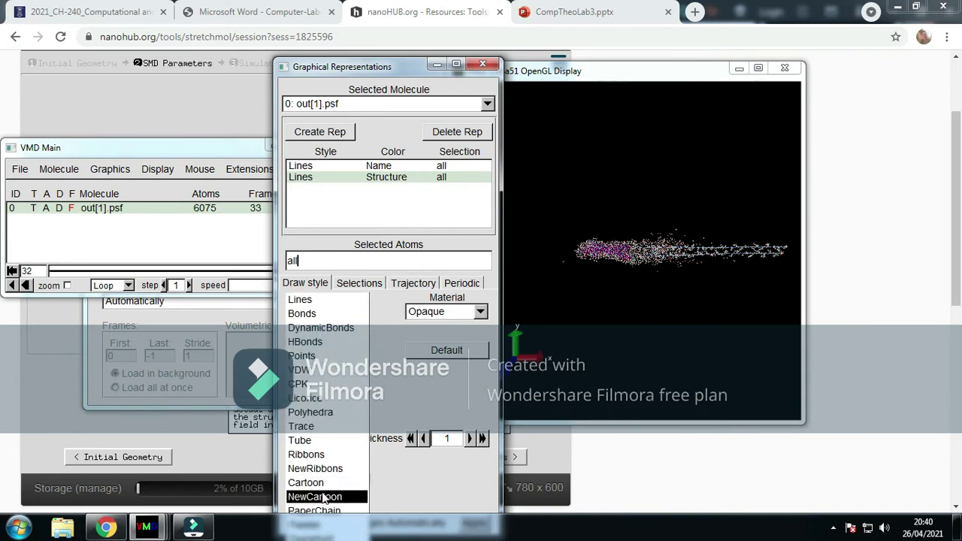
left_click(323, 496)
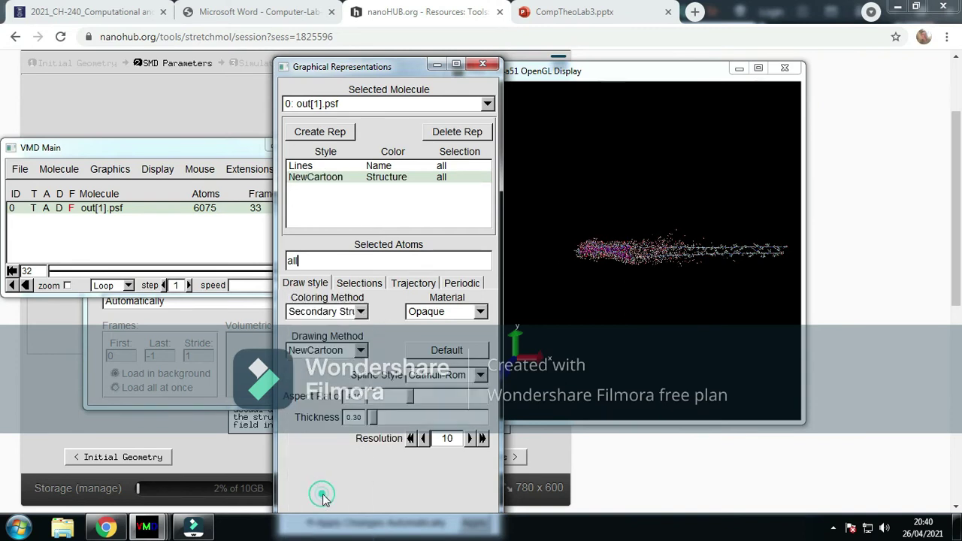
Step: Scrub through the 5000-step trajectory to its last frame to examine how the protein stretches
left_click(201, 270)
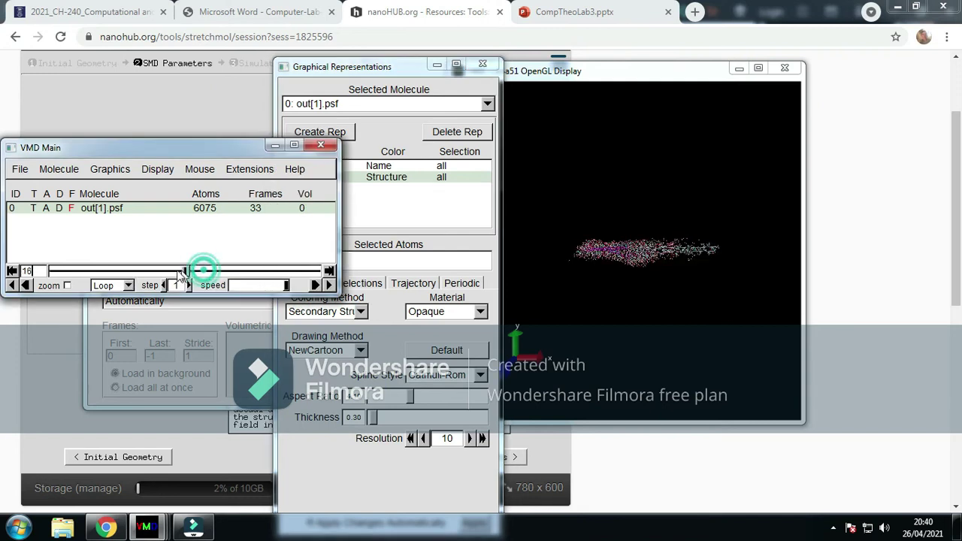
left_click_drag(202, 270, 360, 284)
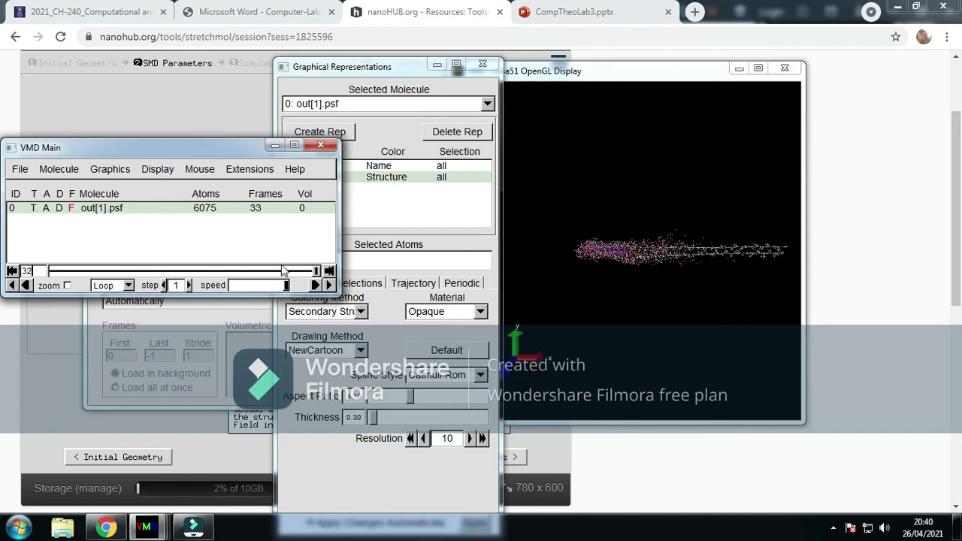
left_click_drag(319, 277, 362, 292)
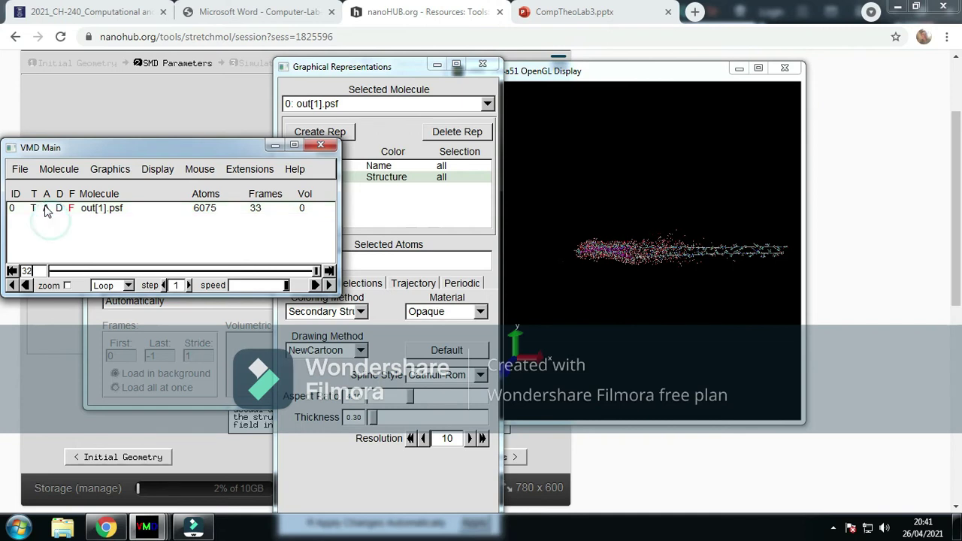
Step: Start loading another new molecule and browse to the Comp and Theo folder inside Chemistry 2 in Documents
left_click(20, 169)
left_click(30, 184)
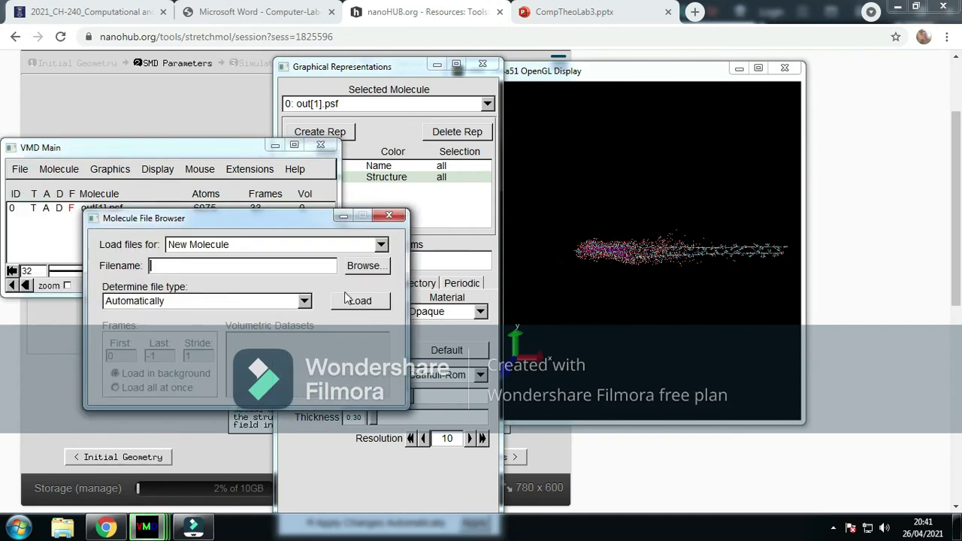
left_click(421, 267)
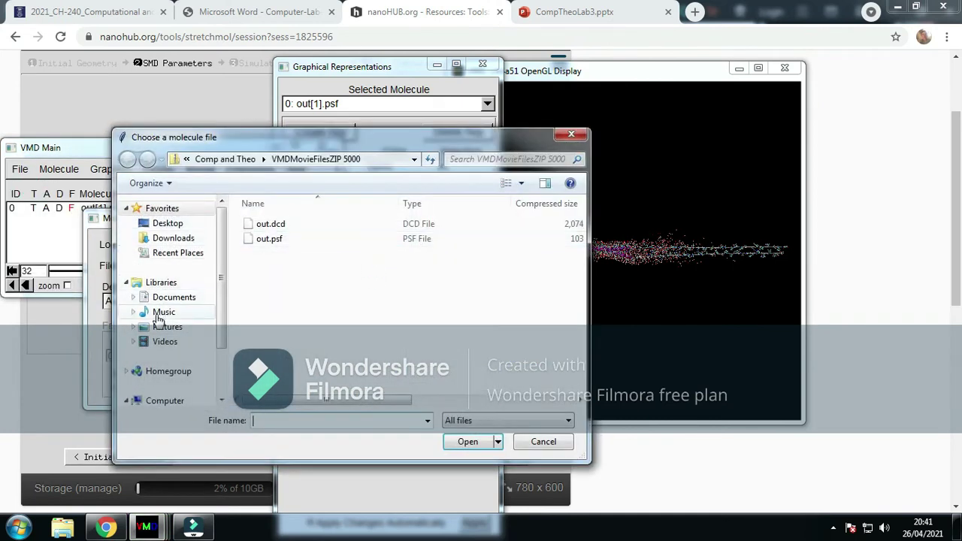
left_click(175, 297)
double_click(280, 265)
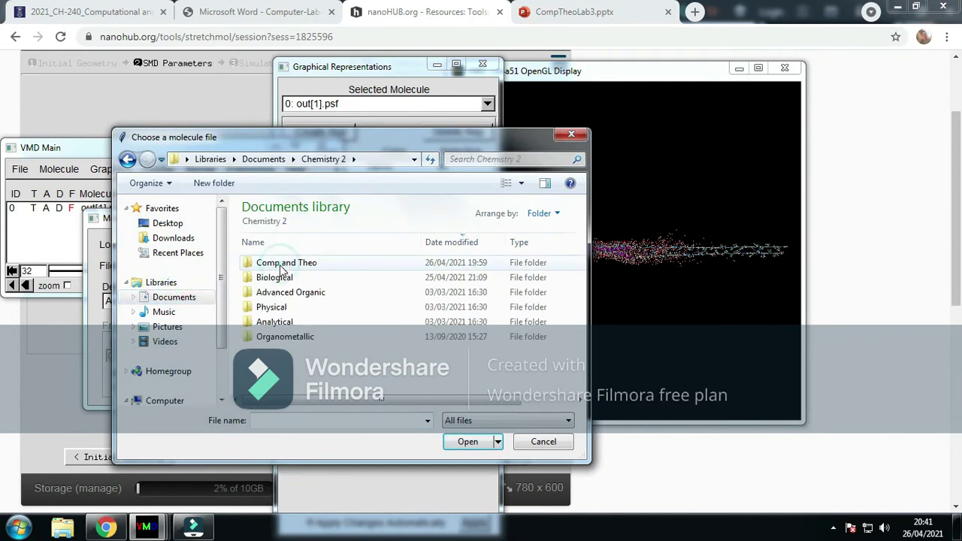
double_click(279, 265)
Step: Load out.psf from the VMDMovieFilesZIP 10000 archive as a new molecule
left_click(316, 282)
right_click(316, 286)
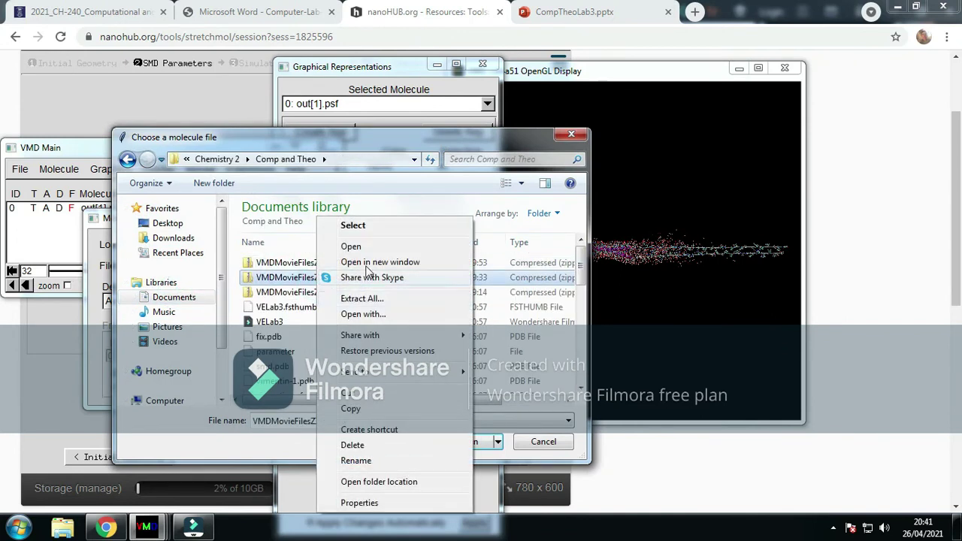
left_click(356, 245)
left_click(271, 244)
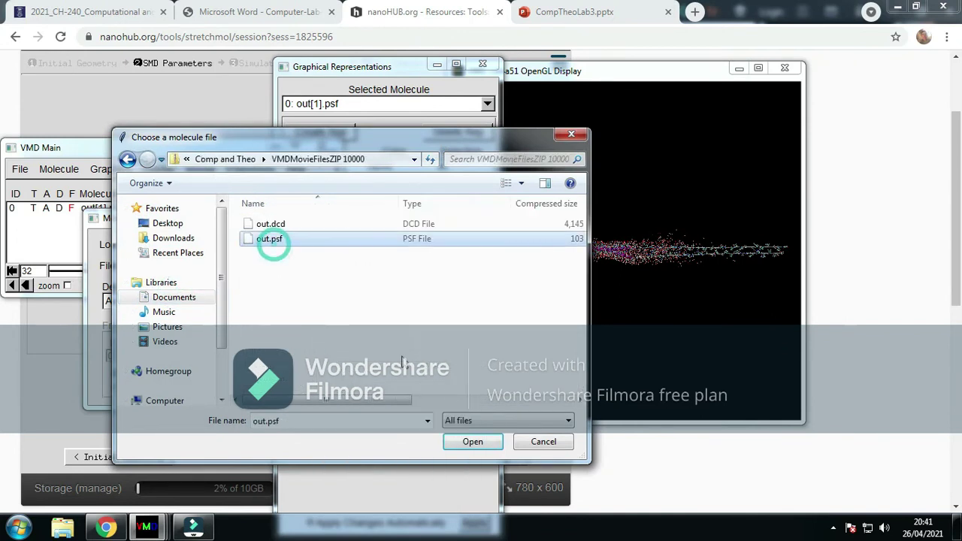
left_click(477, 442)
left_click(360, 301)
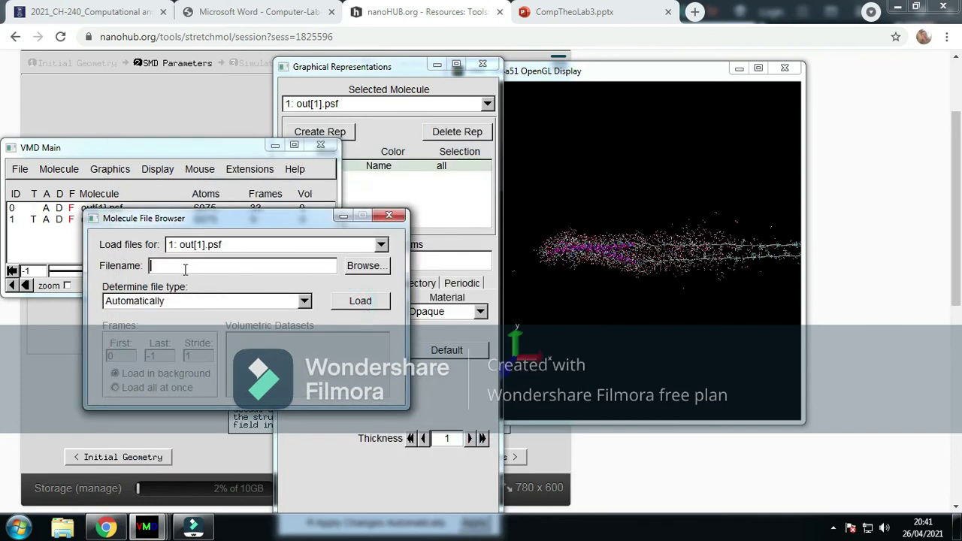
Step: Load the out.dcd trajectory from the VMDMovieFilesZIP 10000 archive into the molecule with ID 1
left_click(21, 239)
left_click(33, 219)
left_click(20, 169)
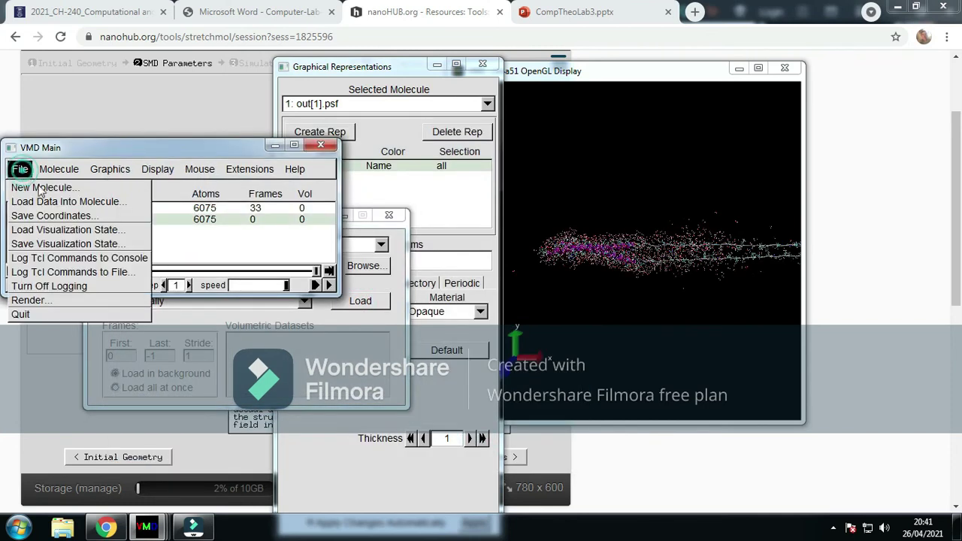
left_click(48, 201)
left_click(367, 265)
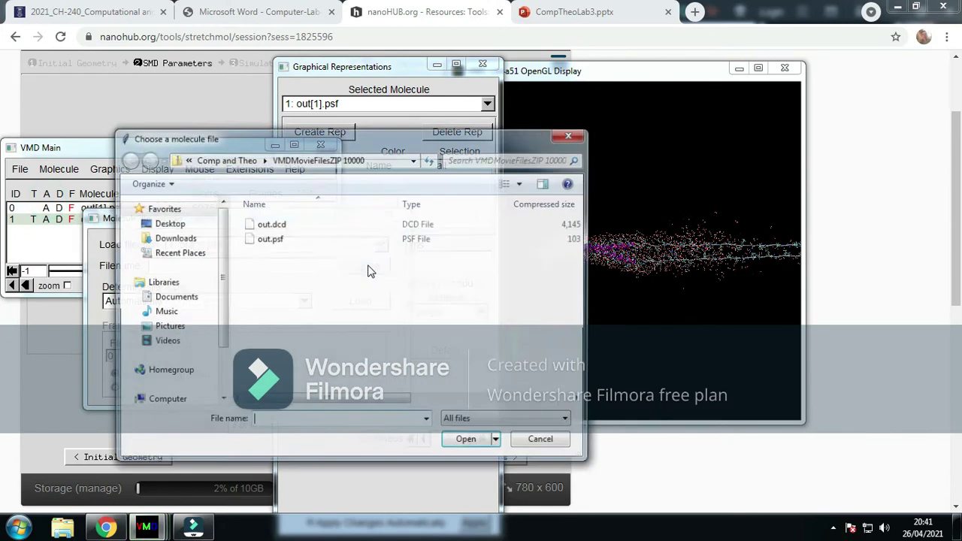
left_click(357, 224)
left_click(472, 442)
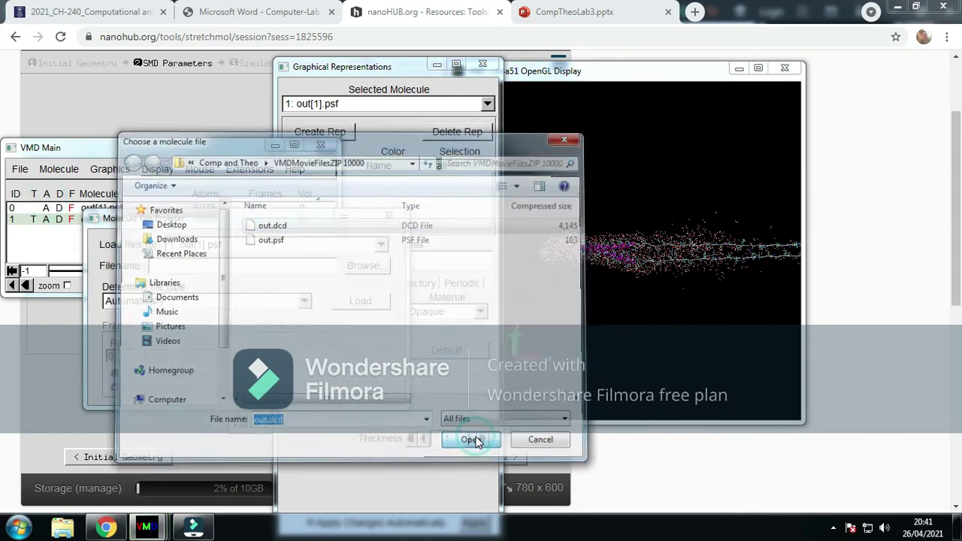
left_click(359, 303)
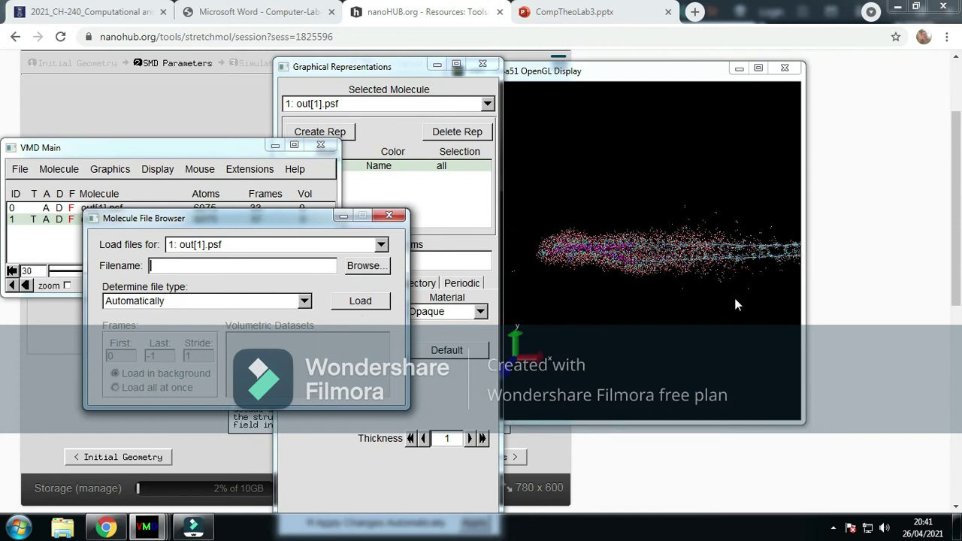
Step: Fit the 10000-step molecule in the display and scrub through its trajectory to the last frame to examine the stretching
left_click(639, 334)
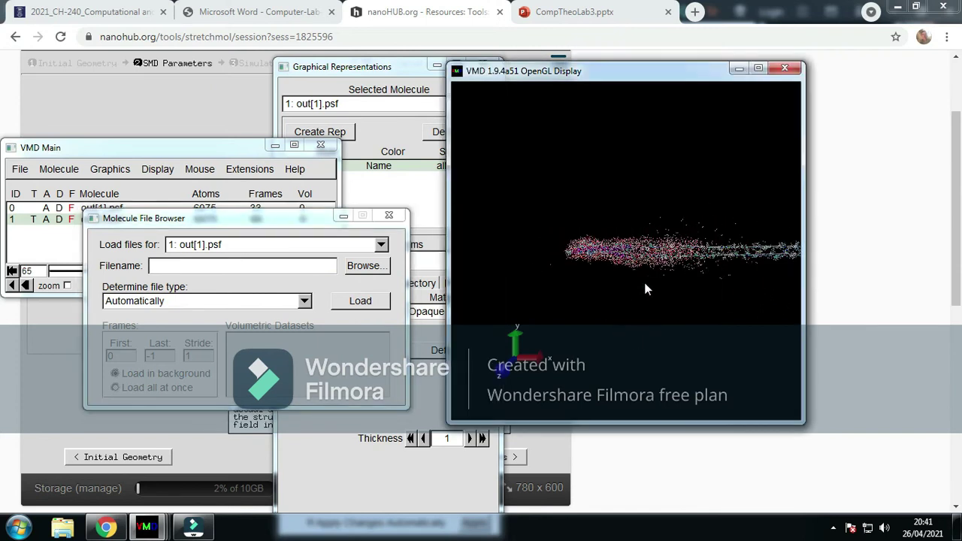
left_click(43, 254)
left_click(318, 274)
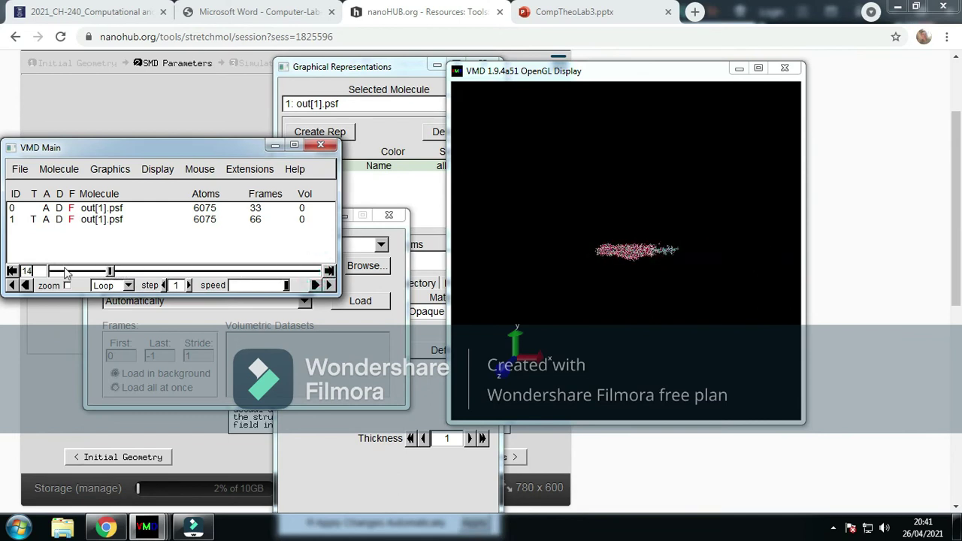
left_click_drag(105, 272, 423, 278)
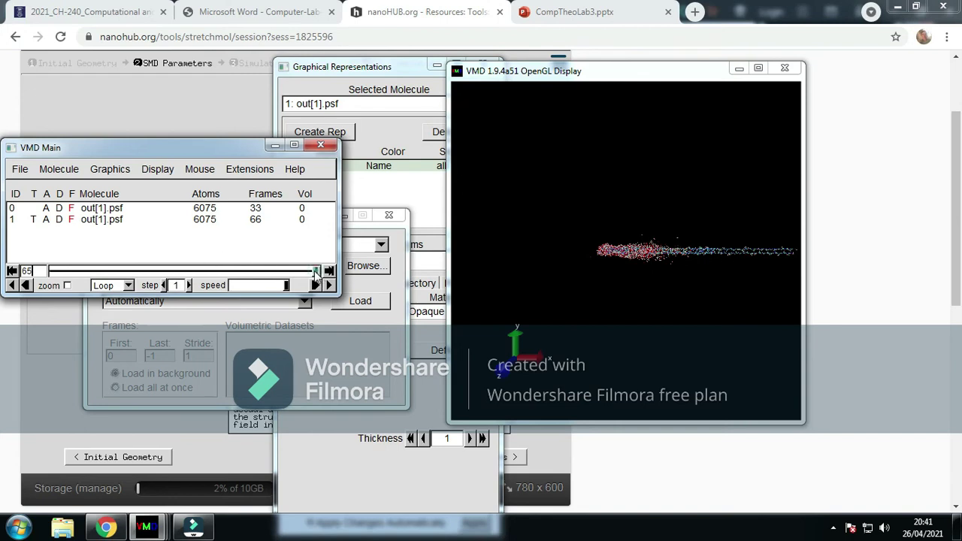
left_click_drag(316, 275, 423, 276)
Step: Delete the 10000-step molecule with ID 1 from the molecule list
right_click(54, 220)
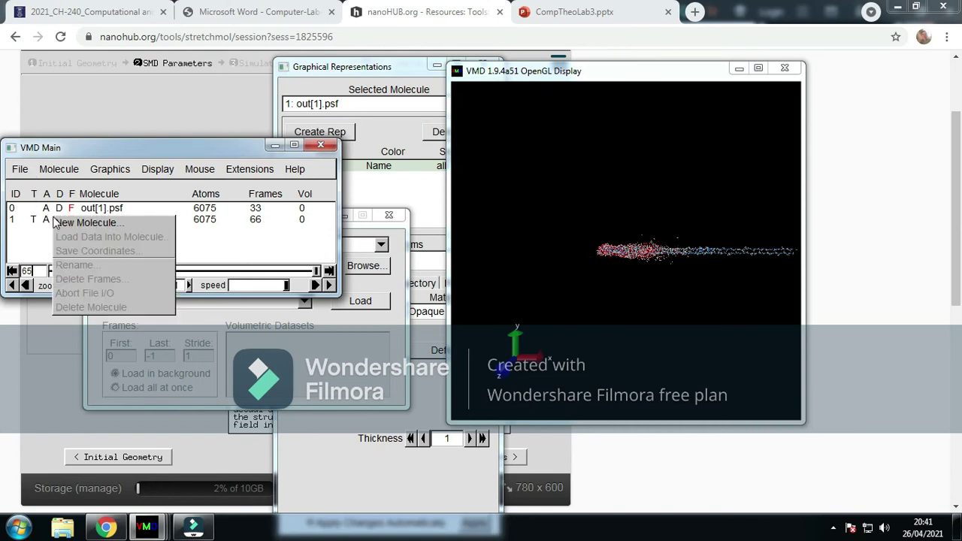
left_click(23, 222)
right_click(50, 219)
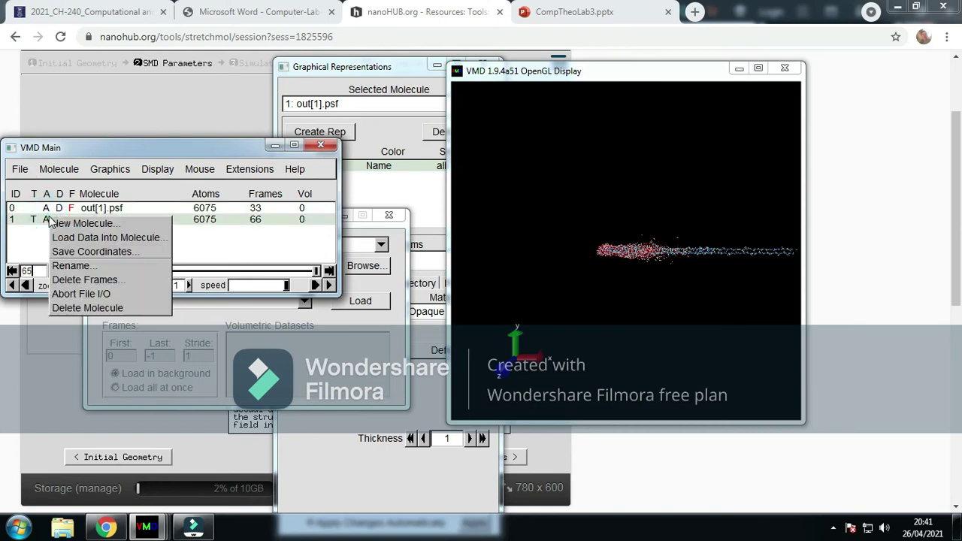
left_click(84, 307)
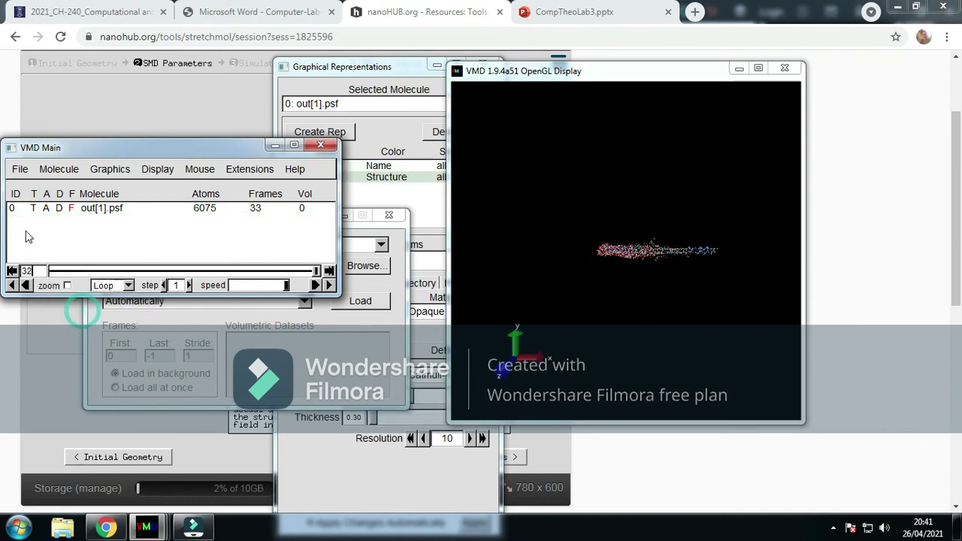
Step: Start loading a replacement molecule and open the Comp and Theo folder under Chemistry 2 in the Documents library
left_click(20, 170)
left_click(33, 189)
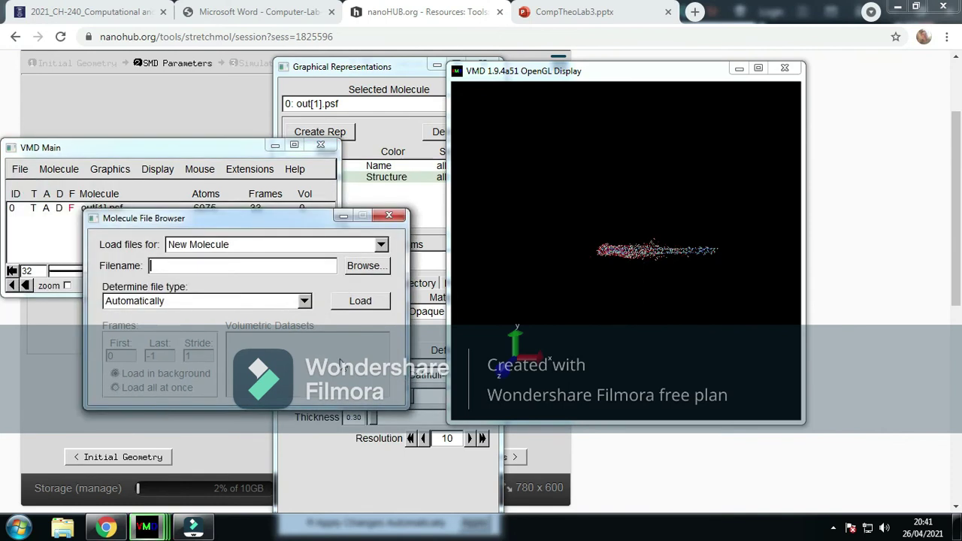
left_click(367, 266)
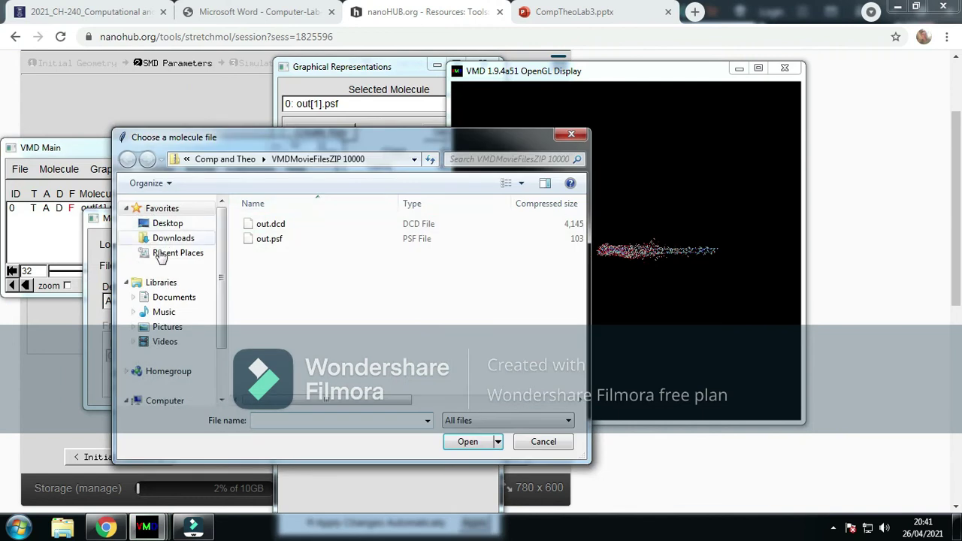
left_click(164, 297)
double_click(277, 263)
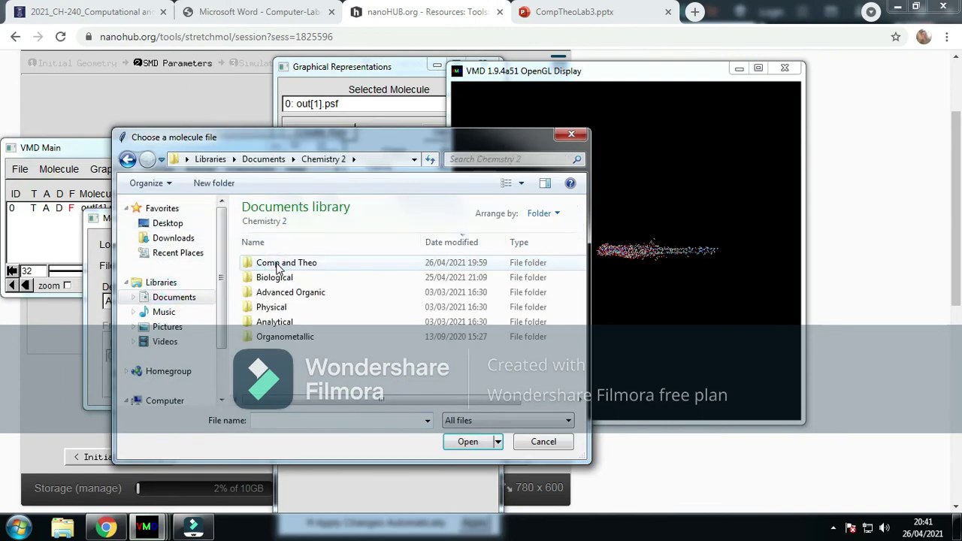
double_click(282, 263)
Step: Load out.psf from the VMDMovieFilesZIP 100000 archive as a new molecule
right_click(300, 263)
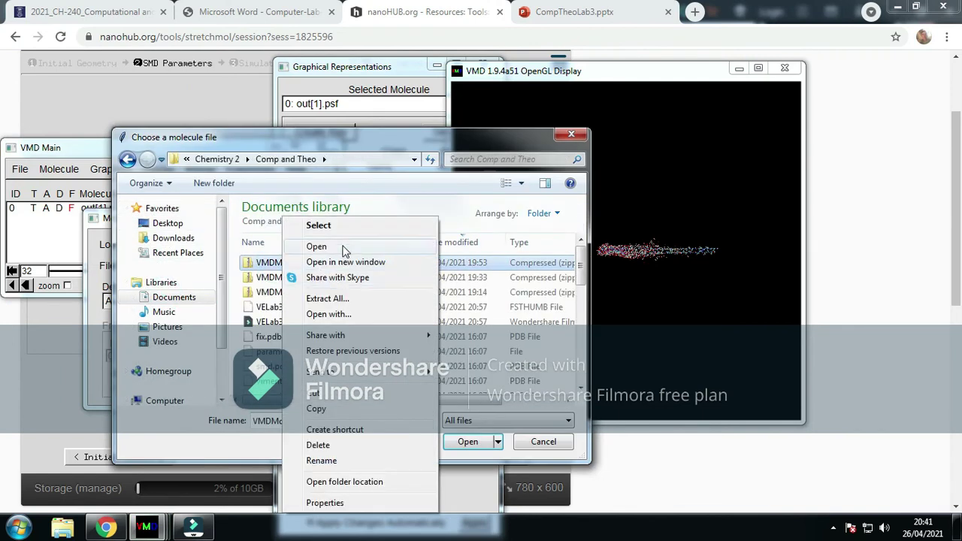
left_click(342, 251)
left_click(269, 239)
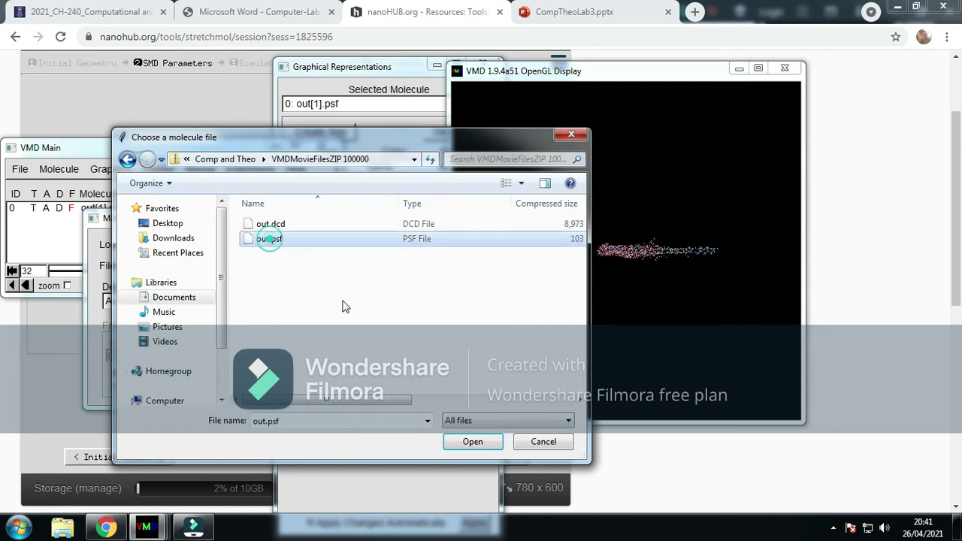
left_click(467, 442)
left_click(377, 300)
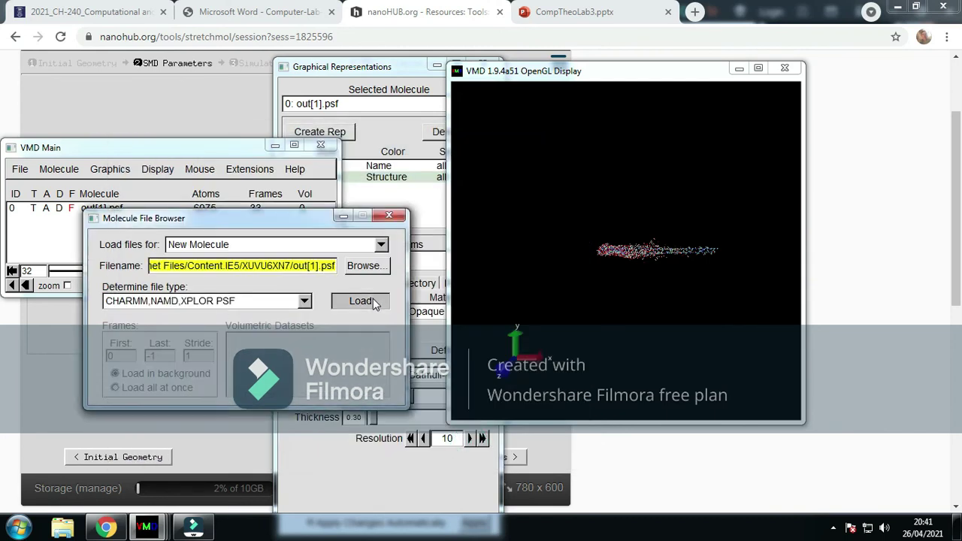
Step: Load the out.dcd trajectory from the VMDMovieFilesZIP 100000 archive into the molecule with ID 2
left_click(60, 238)
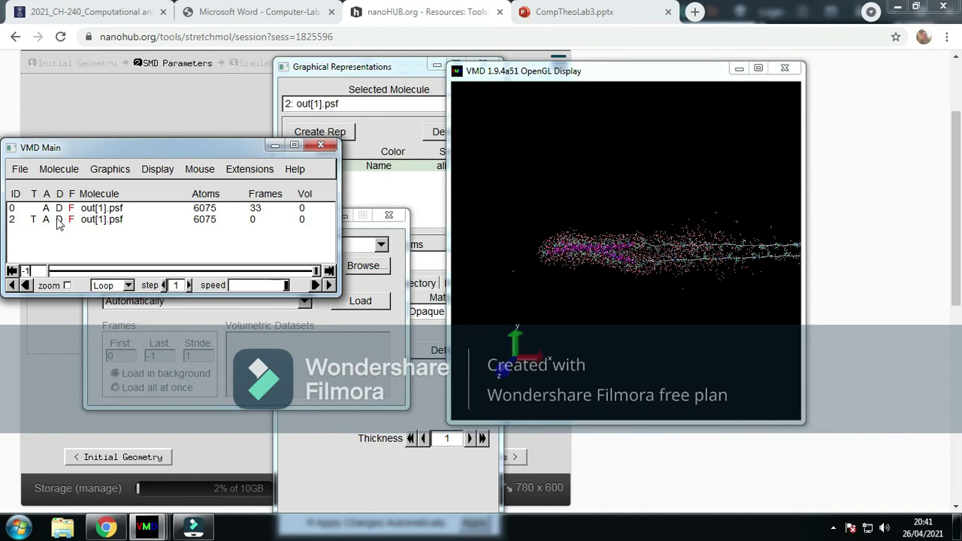
left_click(57, 218)
left_click(21, 169)
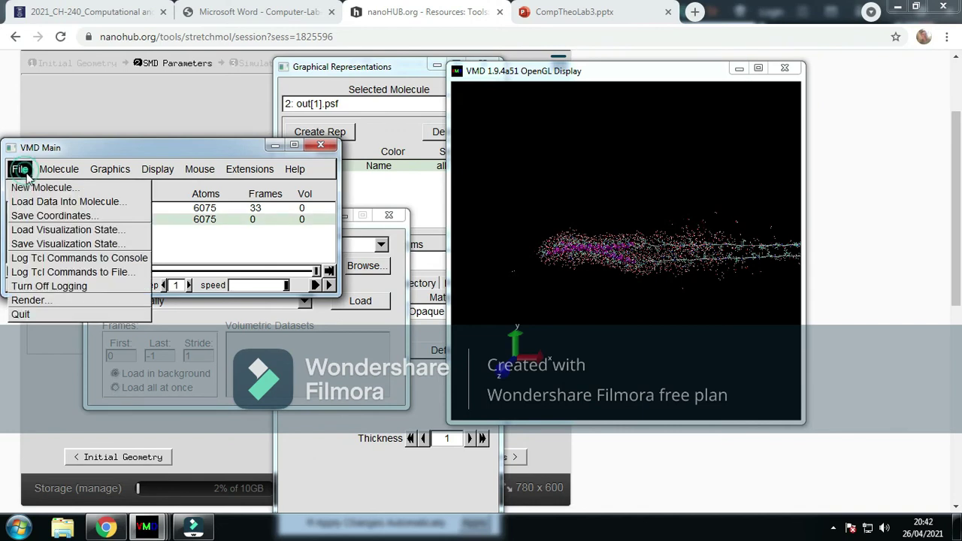
left_click(45, 200)
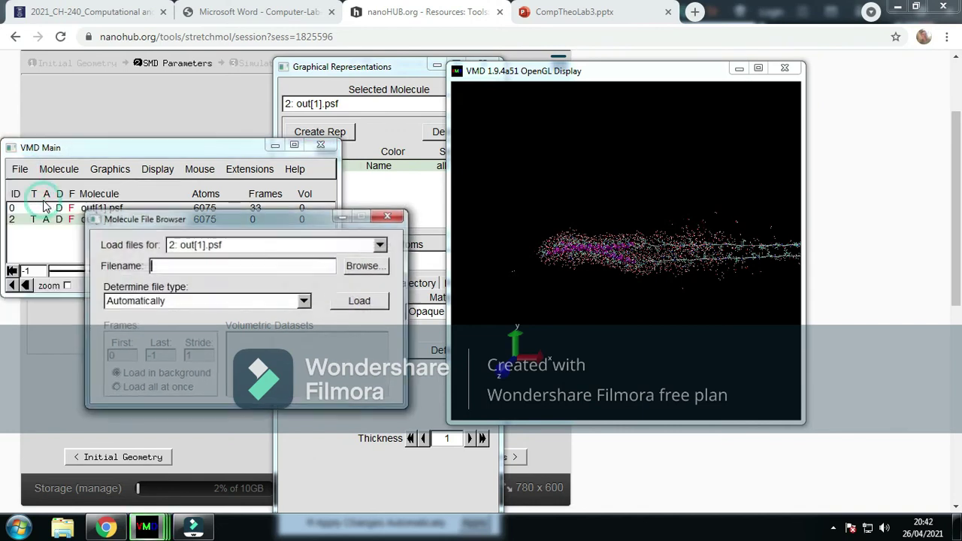
left_click(364, 265)
left_click(260, 224)
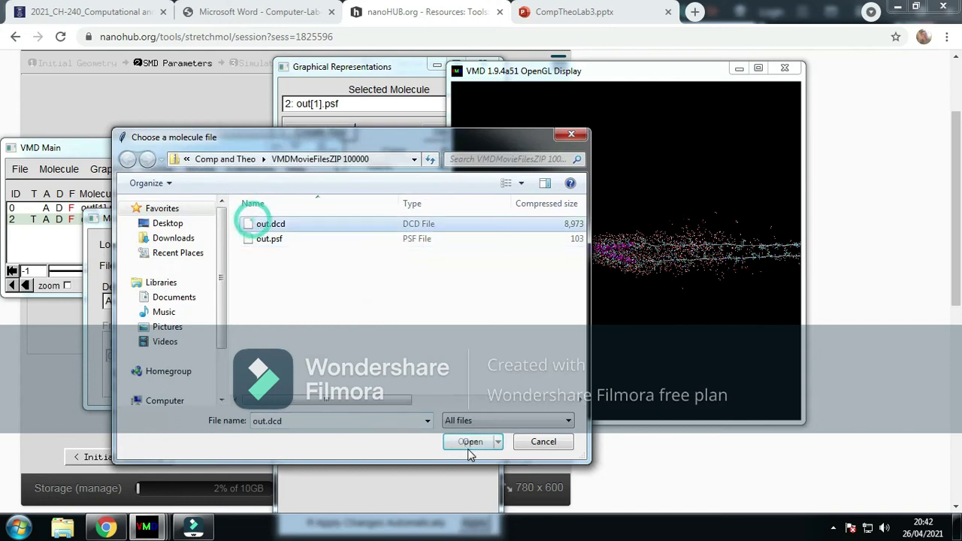
left_click(470, 442)
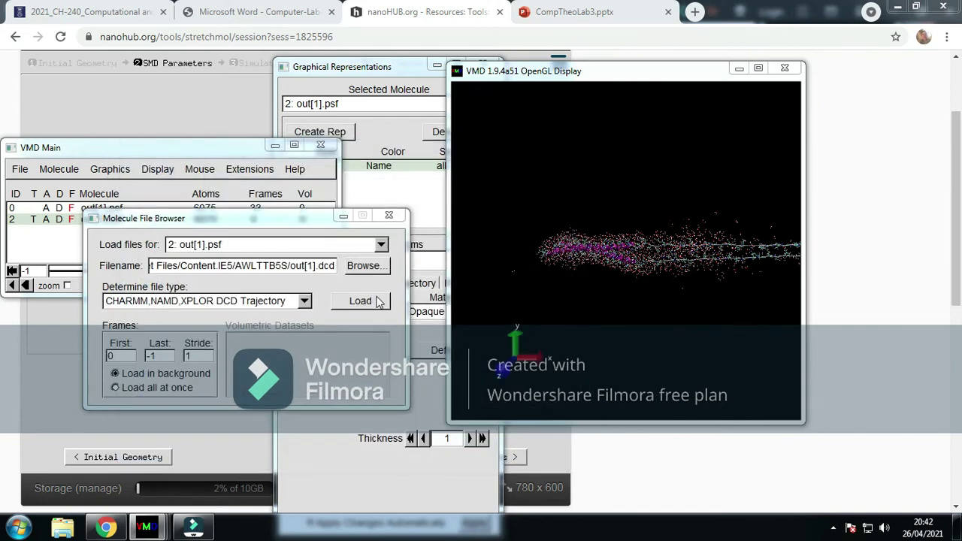
left_click(378, 302)
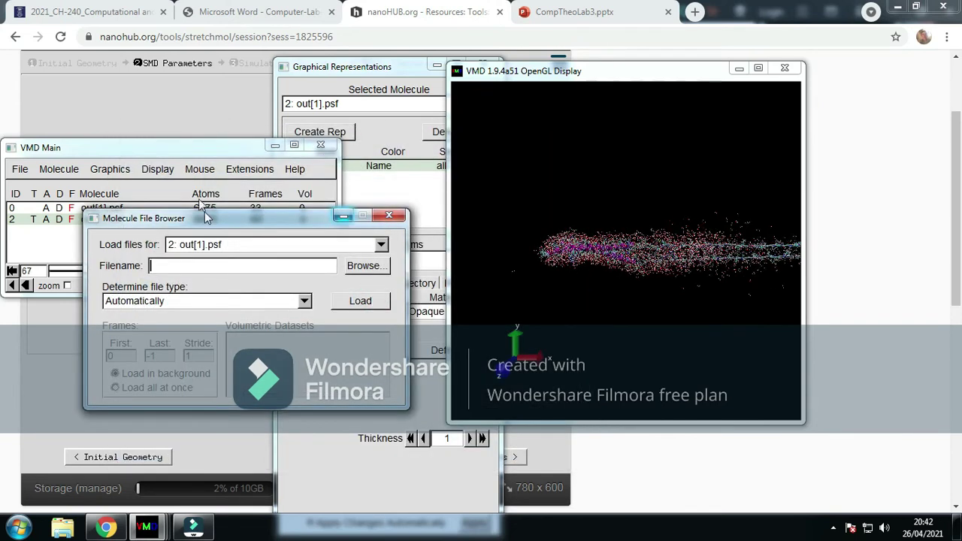
Step: Examine the stretched 100000-step molecule at its last frame, enlarging and rotating it in the display
left_click(198, 149)
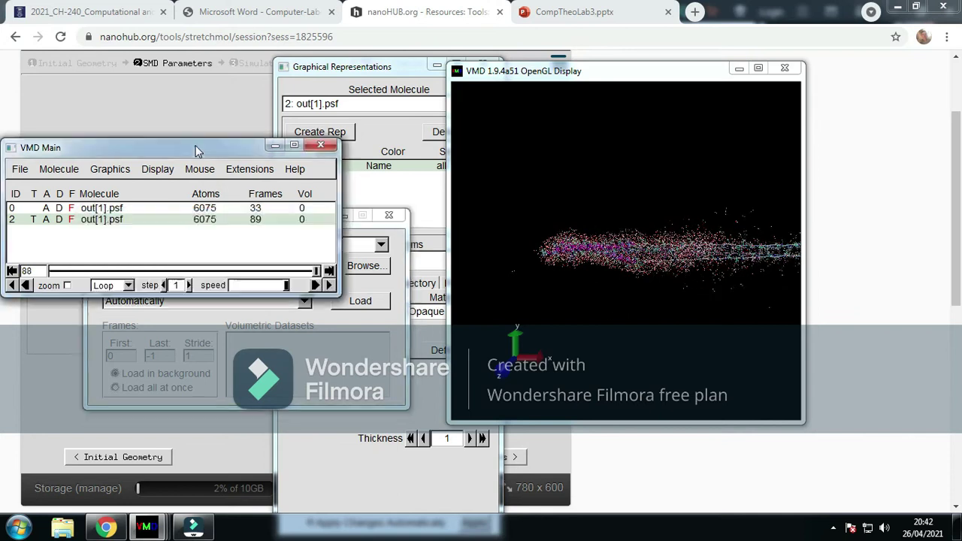
left_click(636, 267)
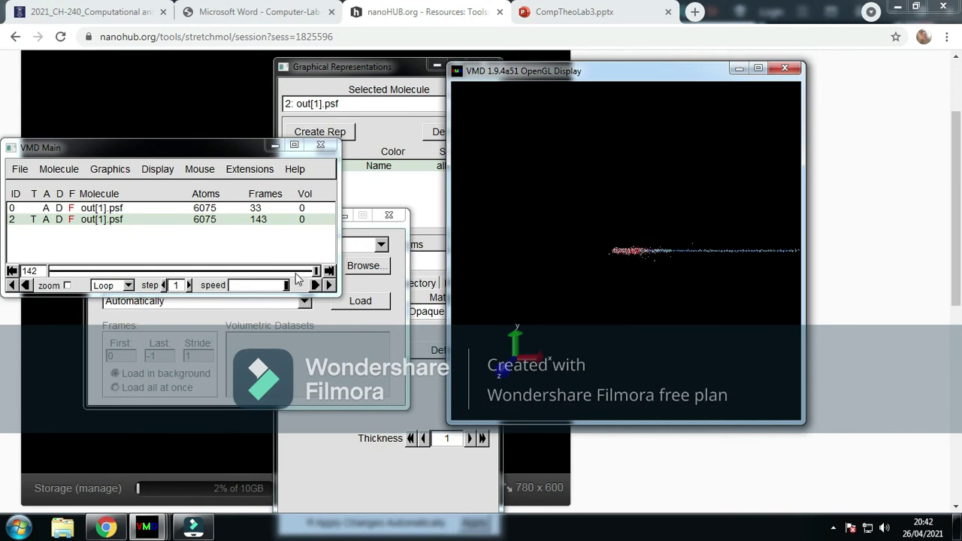
mouse_move(319, 271)
left_mouse_down()
mouse_move(60, 271)
mouse_move(328, 283)
left_mouse_up()
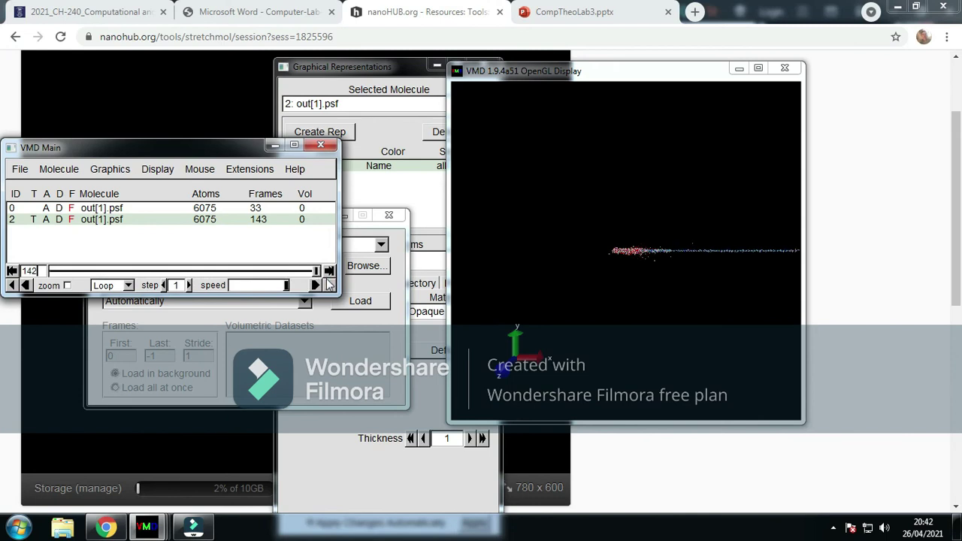
left_click(699, 293)
scroll(699, 293, "up", 8)
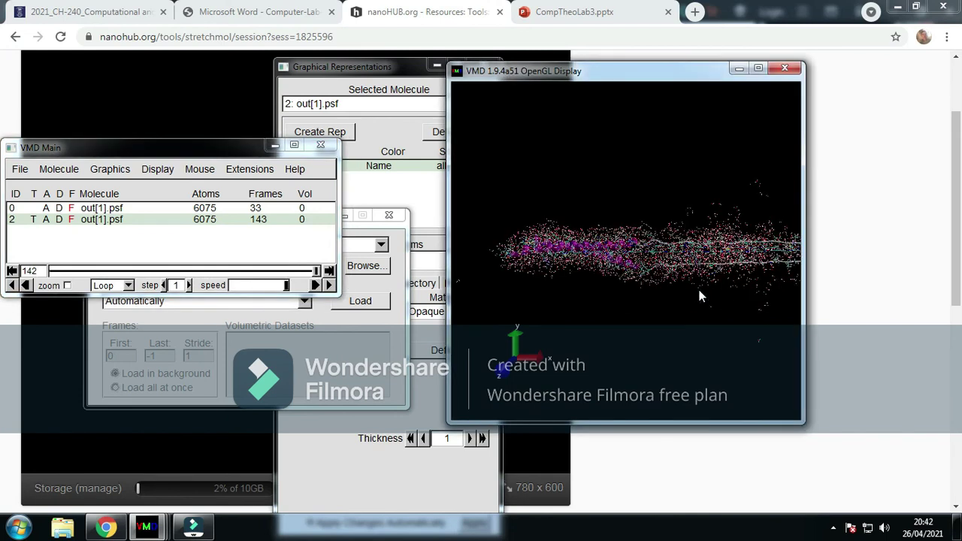
left_click_drag(699, 295, 758, 247)
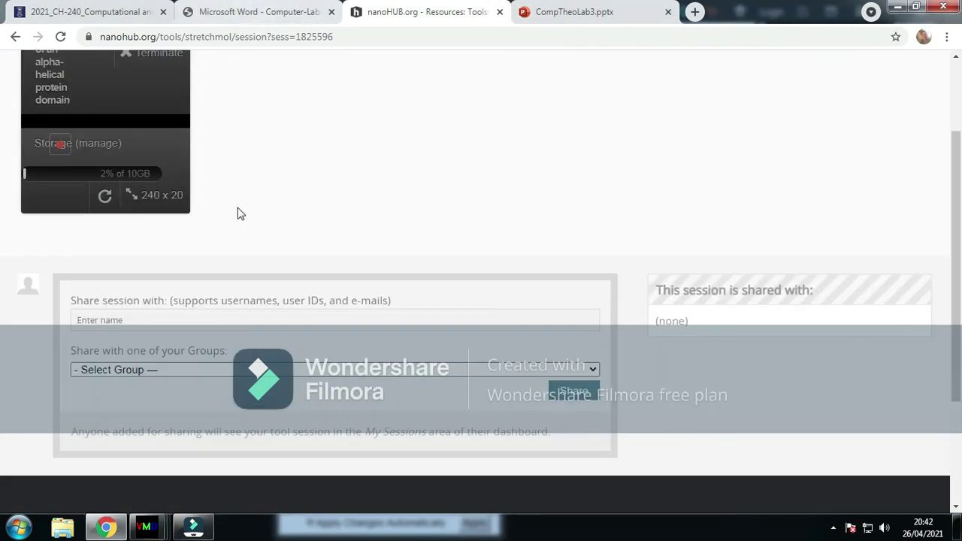
Step: Switch to the browser and open the CompTheoLab3.pptx presentation
scroll(206, 127, "up", 2)
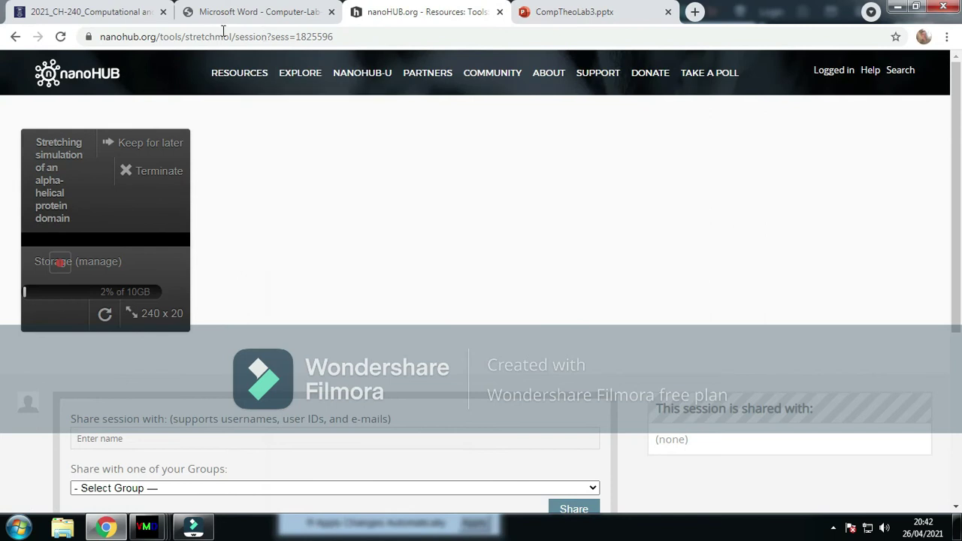
left_click(106, 526)
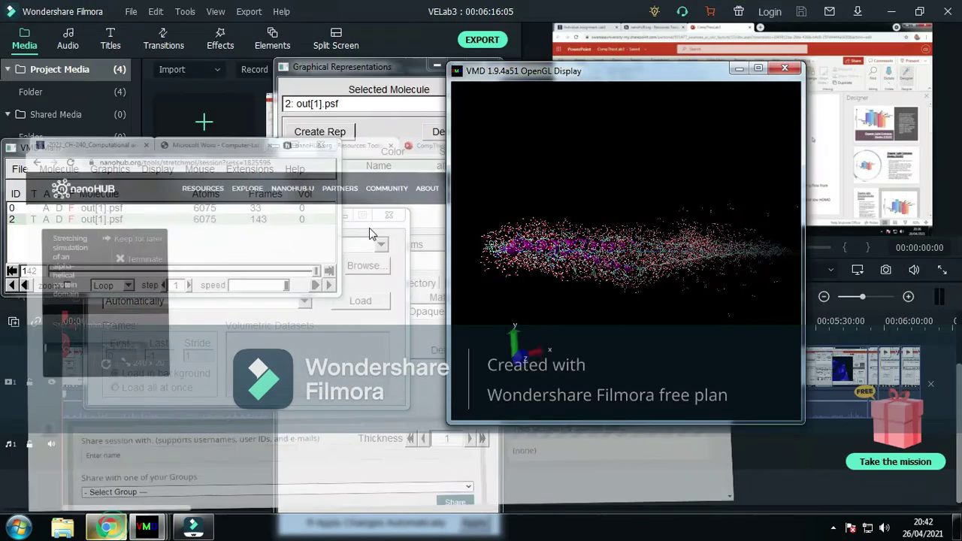
left_click(106, 526)
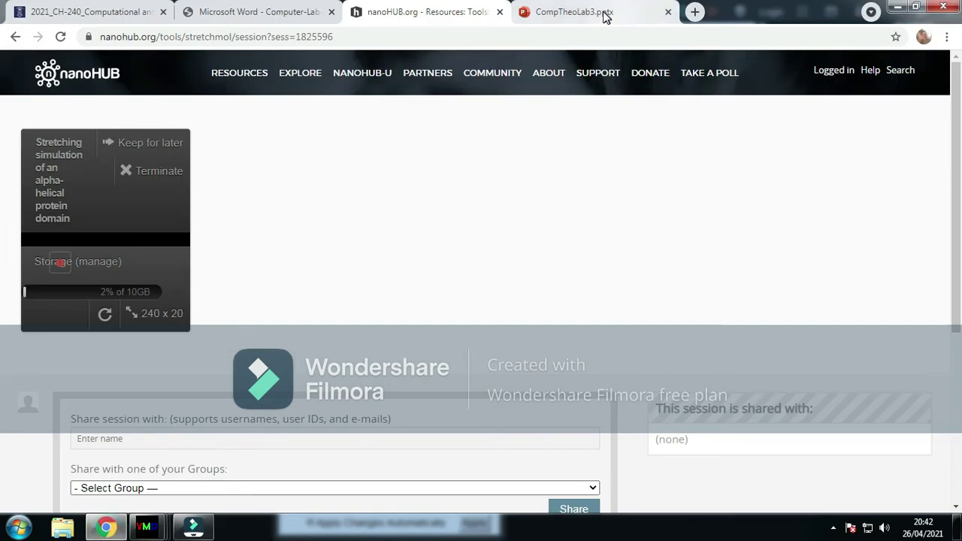
left_click(572, 12)
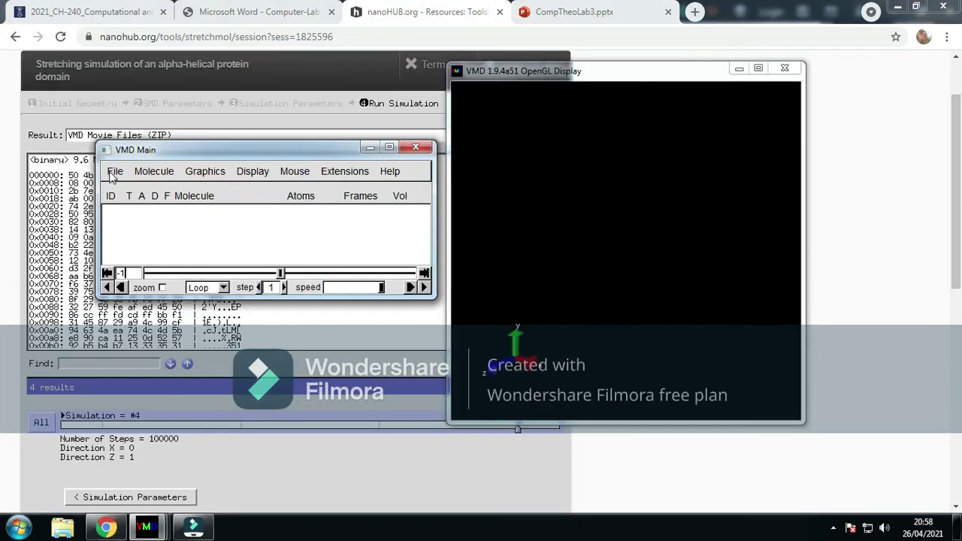
Step: Load out.psf from the VMDMovieFilesZIP Z100000 archive in Downloads as a new molecule in VMD
left_click(115, 171)
left_click(119, 187)
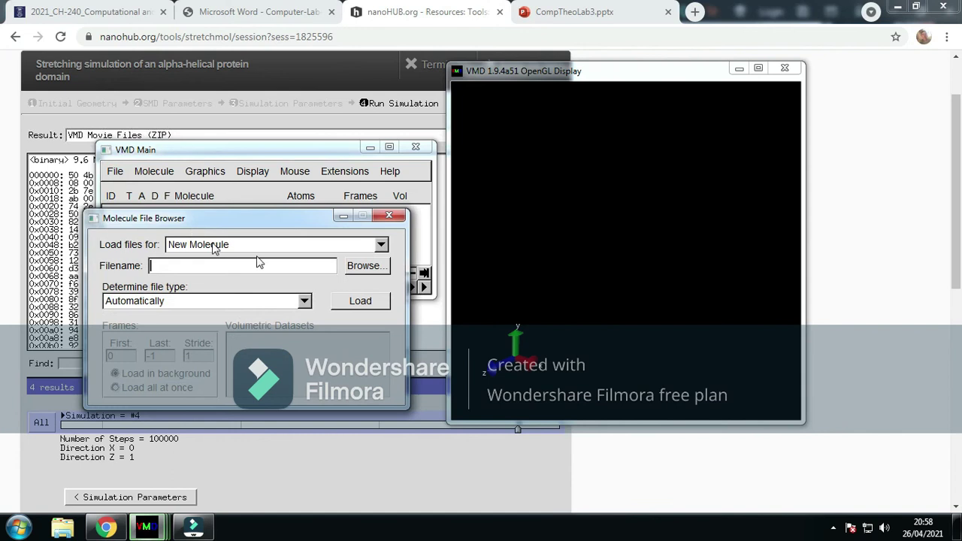
left_click(366, 266)
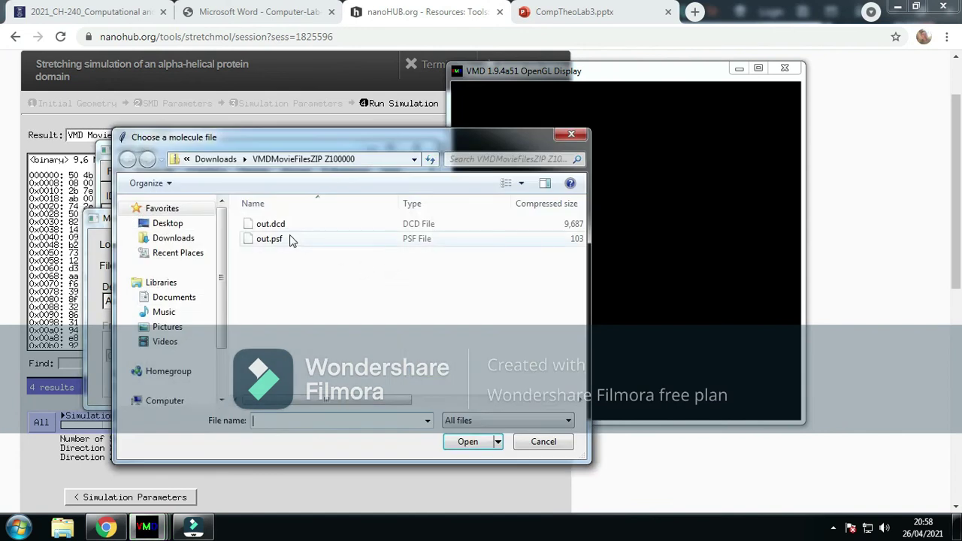
left_click(174, 298)
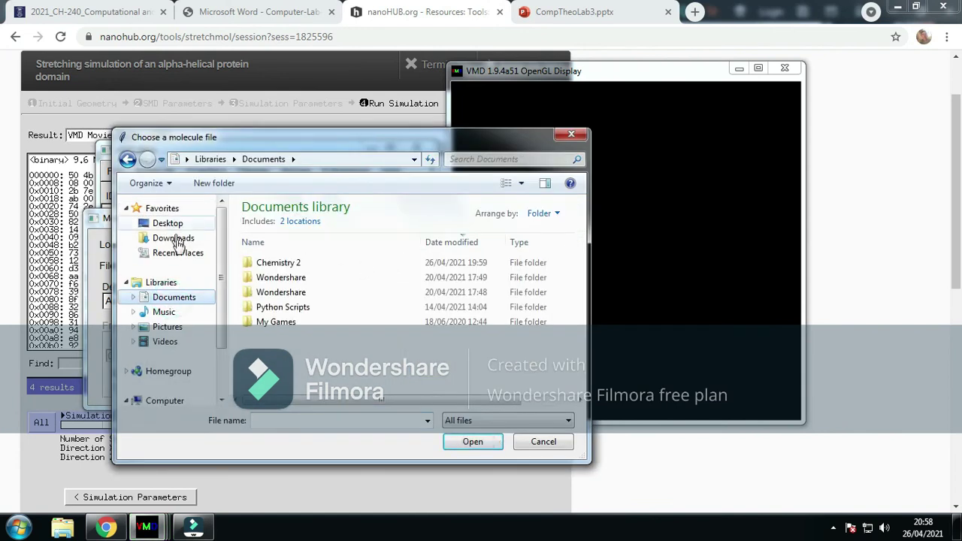
left_click(174, 239)
right_click(322, 224)
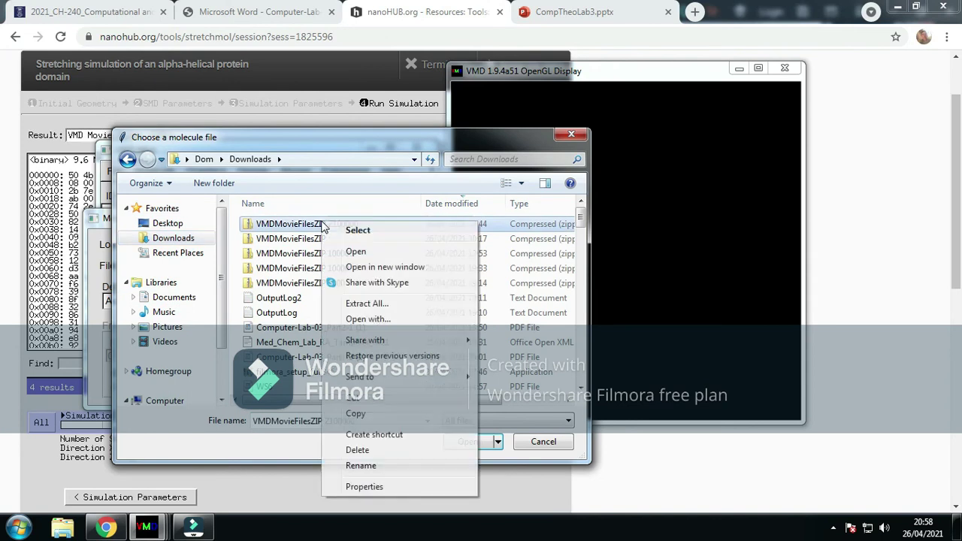
left_click(374, 252)
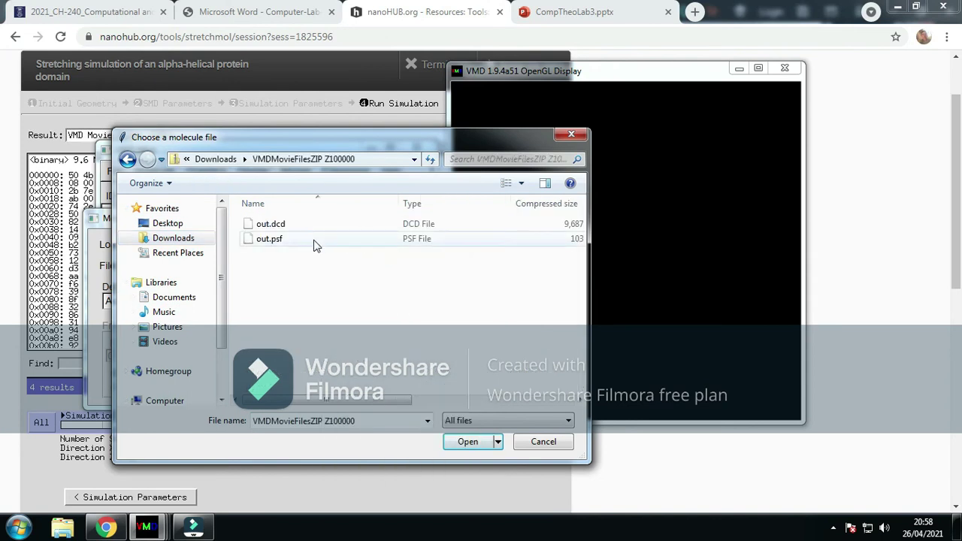
left_click(313, 238)
left_click(470, 443)
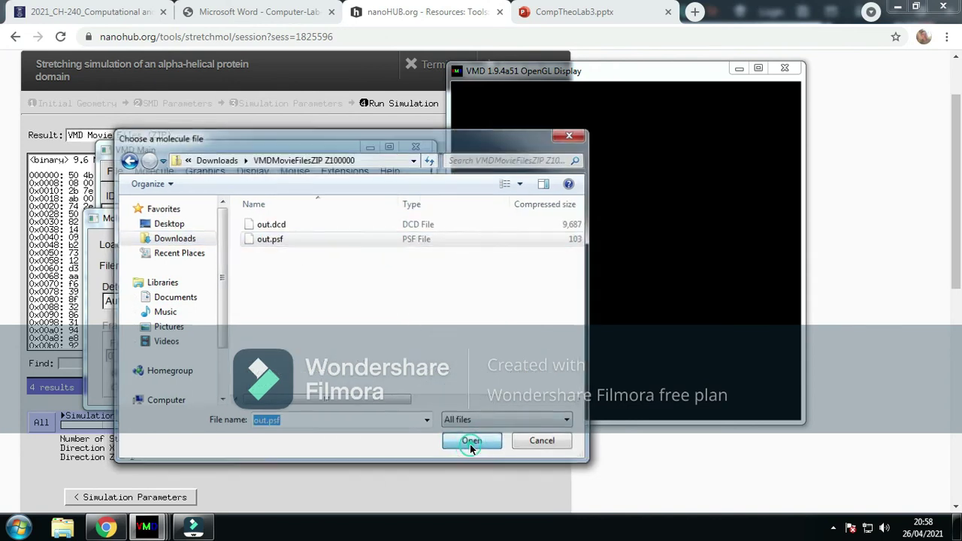
left_click(362, 301)
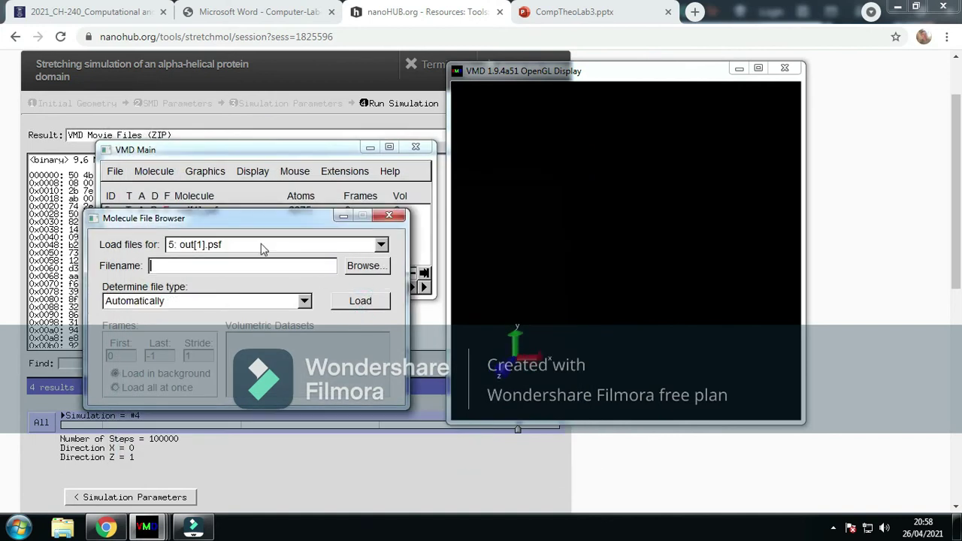
Step: Load the out.dcd trajectory from the VMDMovieFilesZIP Z100000 archive into the molecule with ID 5
left_click(177, 156)
left_click(146, 211)
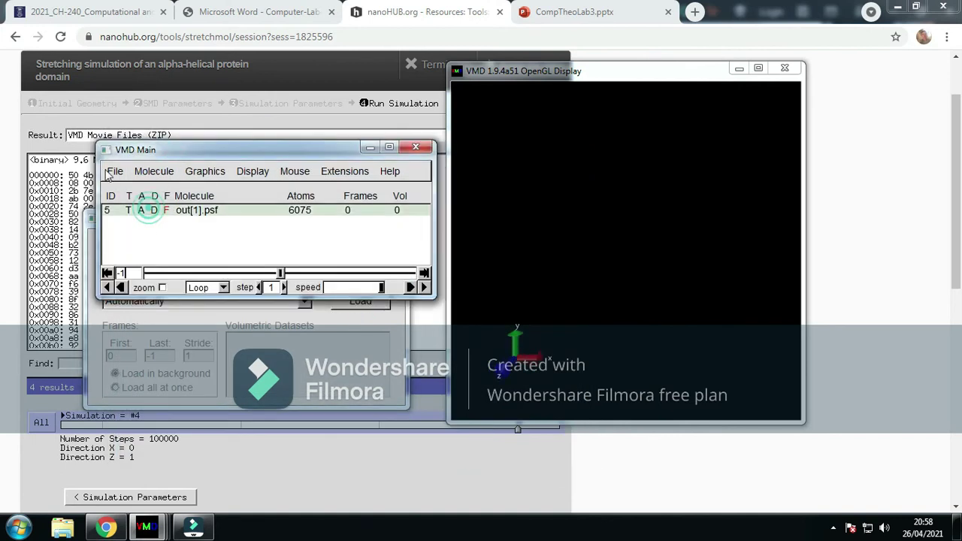
left_click(115, 171)
mouse_move(153, 172)
mouse_move(115, 171)
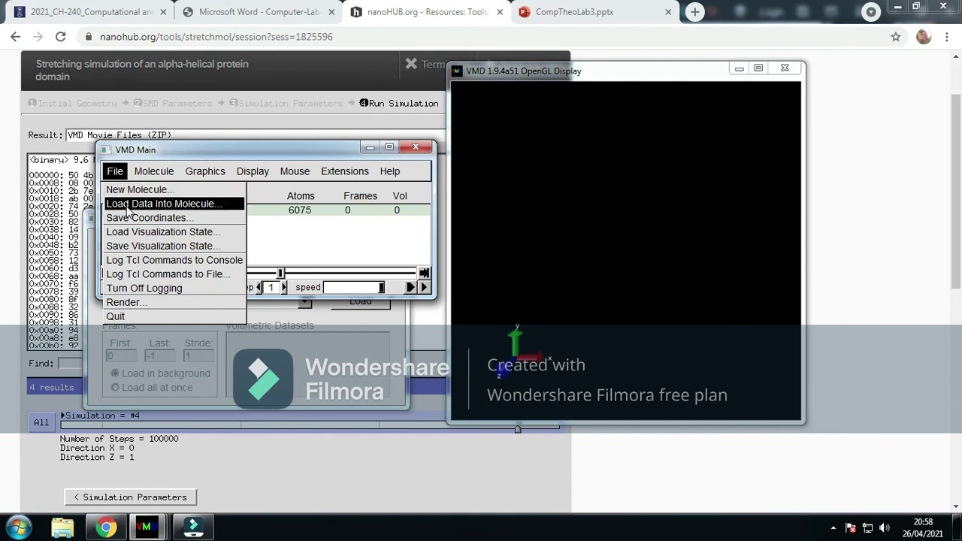
left_click(173, 202)
left_click(364, 266)
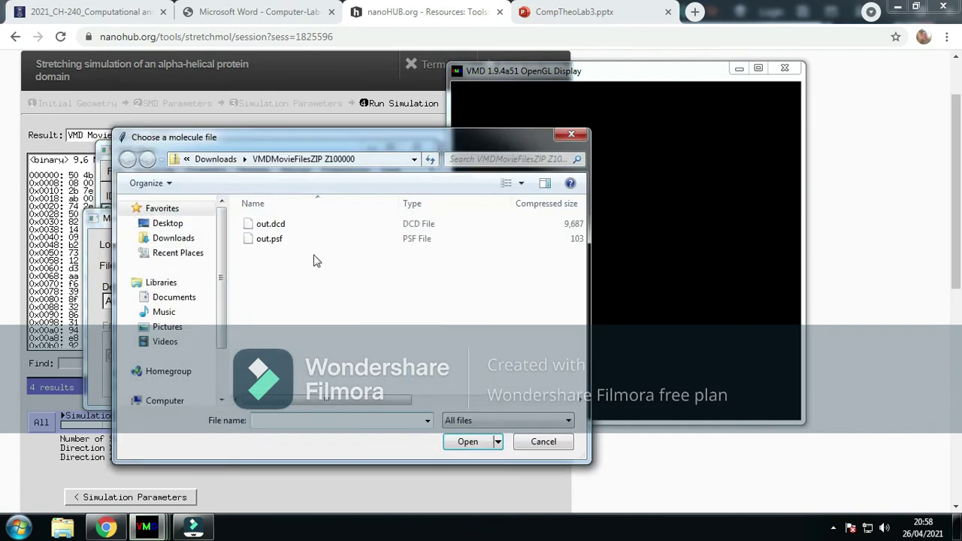
left_click(270, 224)
left_click(471, 442)
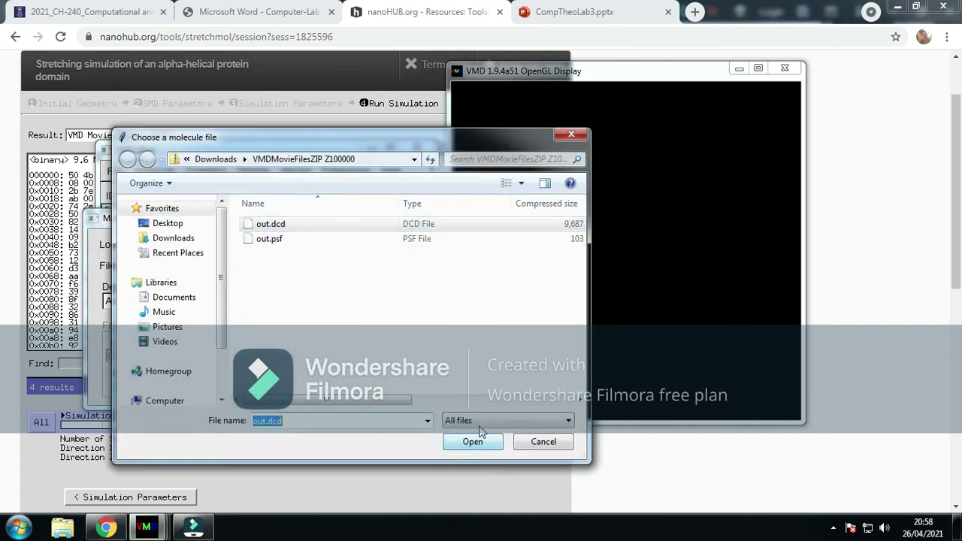
left_click(378, 301)
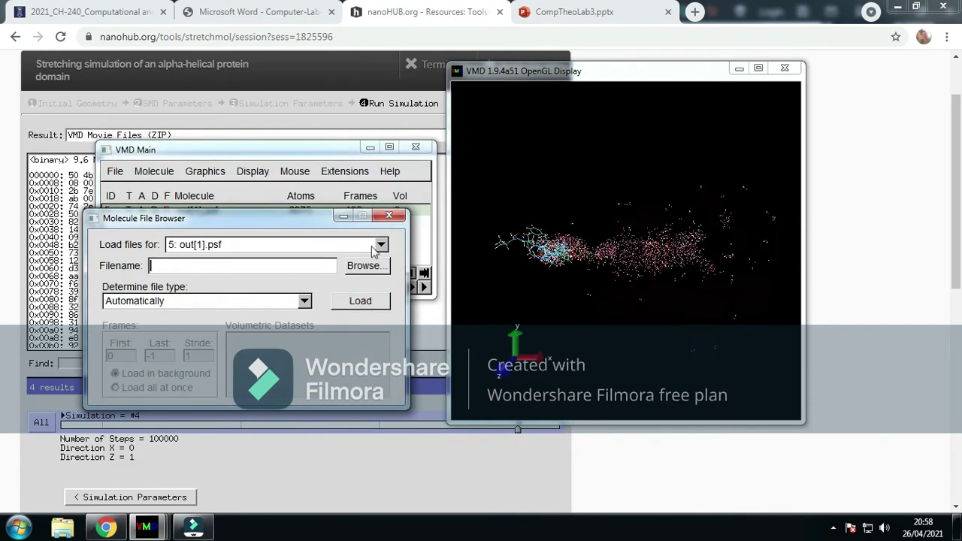
Step: Scrub the Z-direction 100000-step trajectory to its last frame and back to frame 0 to examine the stretching
left_click(293, 155)
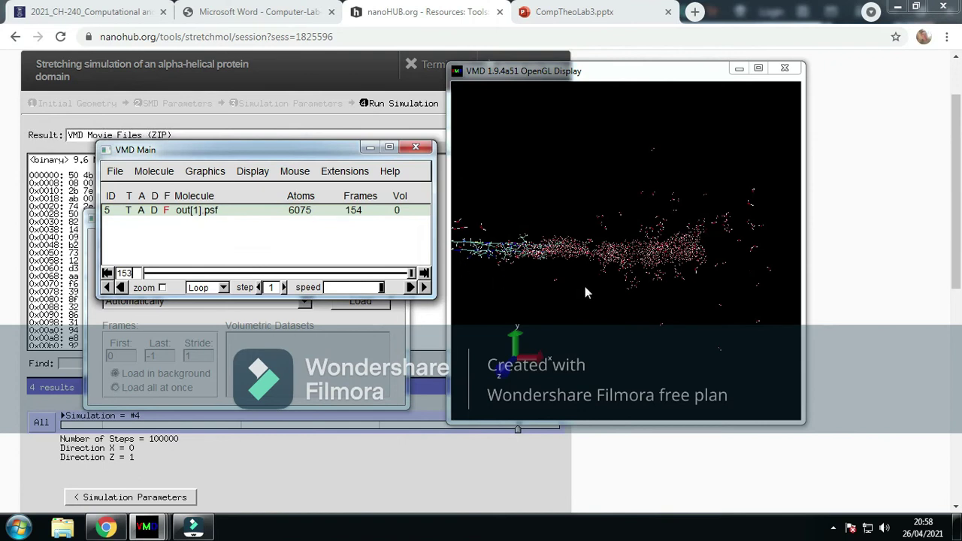
mouse_move(411, 275)
left_mouse_down()
mouse_move(158, 265)
mouse_move(141, 277)
mouse_move(411, 277)
left_mouse_up()
left_click(248, 273)
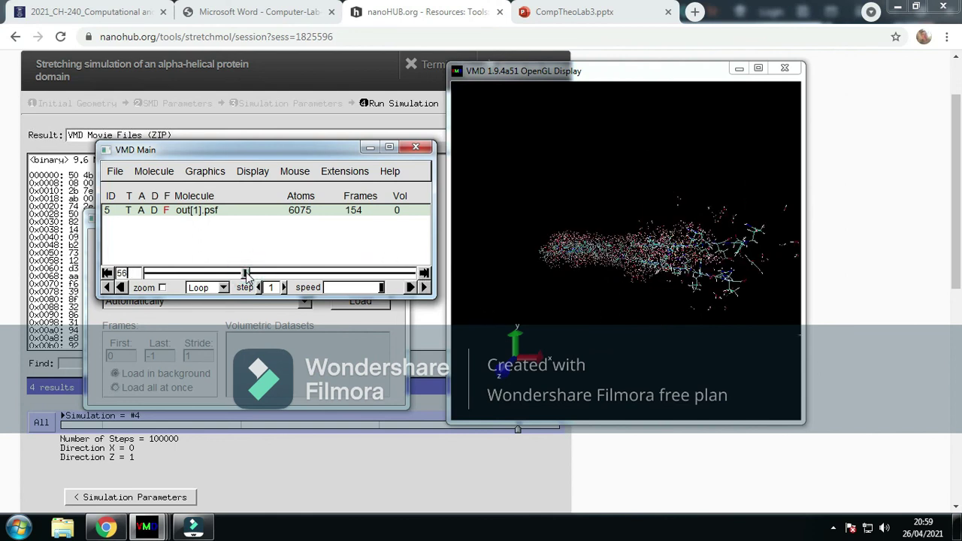
left_click_drag(248, 275, 421, 285)
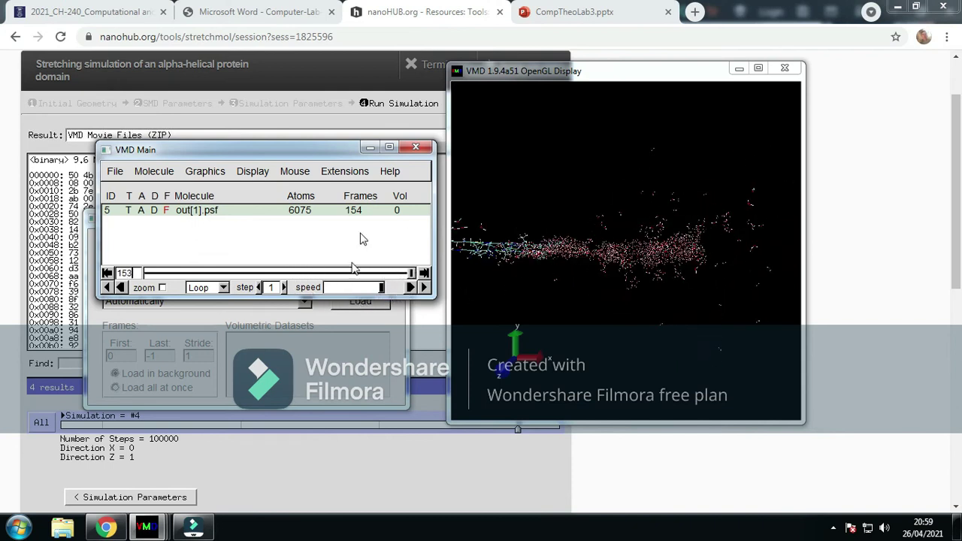
mouse_move(415, 276)
left_mouse_down()
mouse_move(148, 276)
mouse_move(251, 298)
mouse_move(416, 287)
mouse_move(151, 275)
mouse_move(278, 290)
mouse_move(418, 286)
left_mouse_up()
left_click_drag(414, 276, 136, 265)
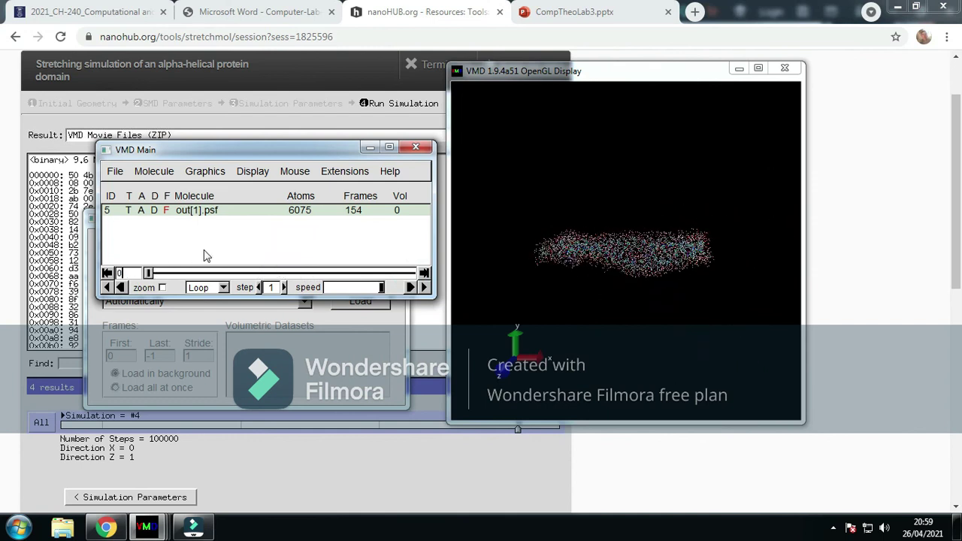